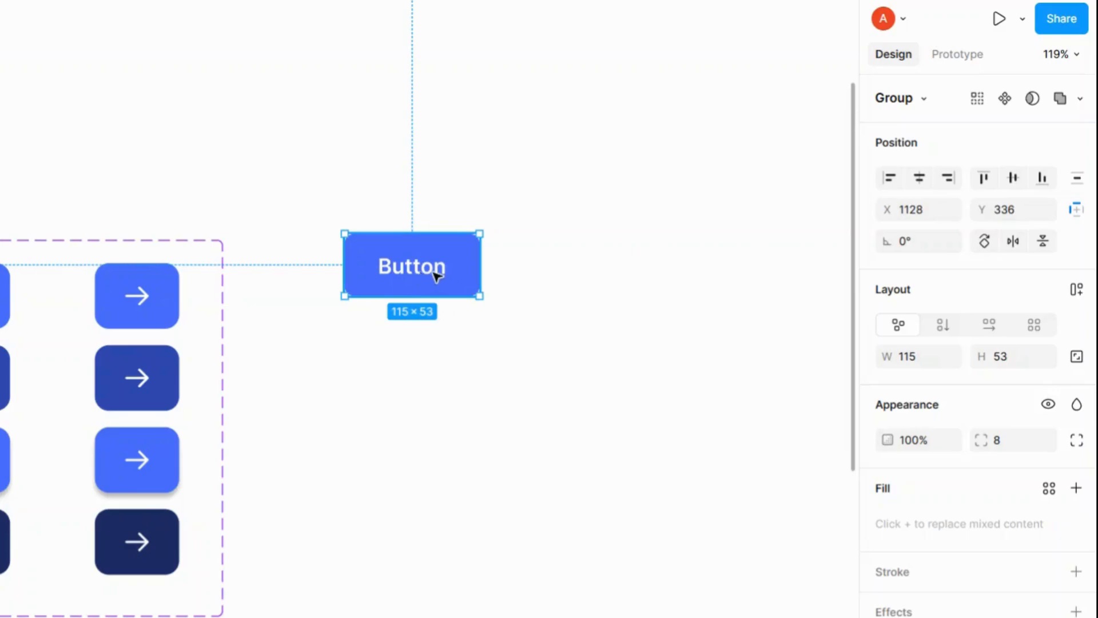
Step: Copy the right-arrow icon from Section 1 and paste it into the standalone Button
scroll(445, 274, "down", 5)
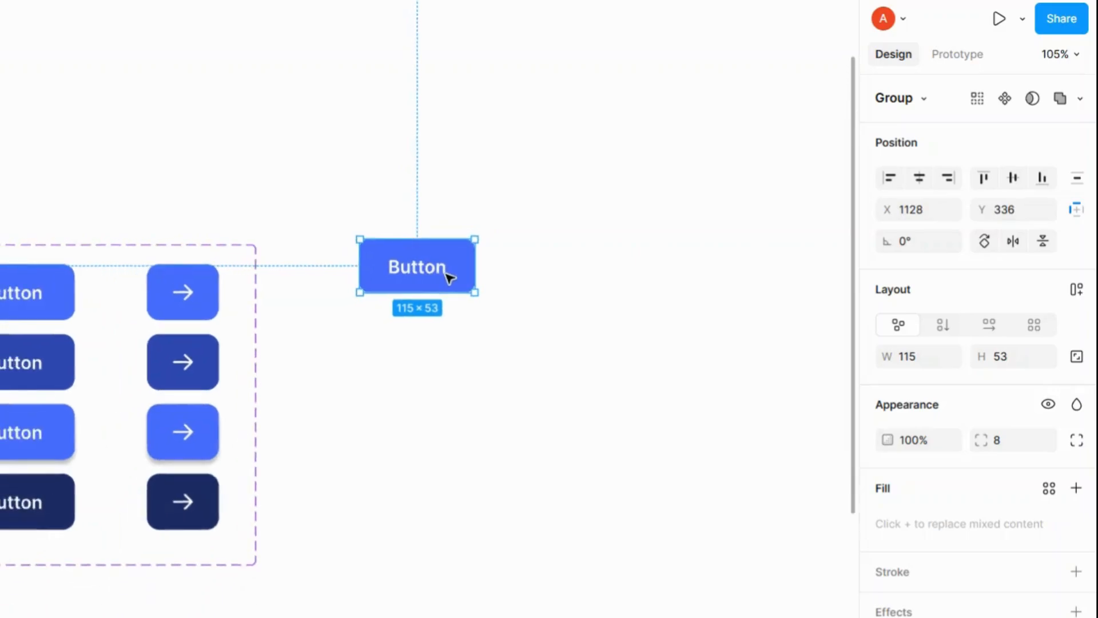
left_click_drag(438, 276, 536, 374)
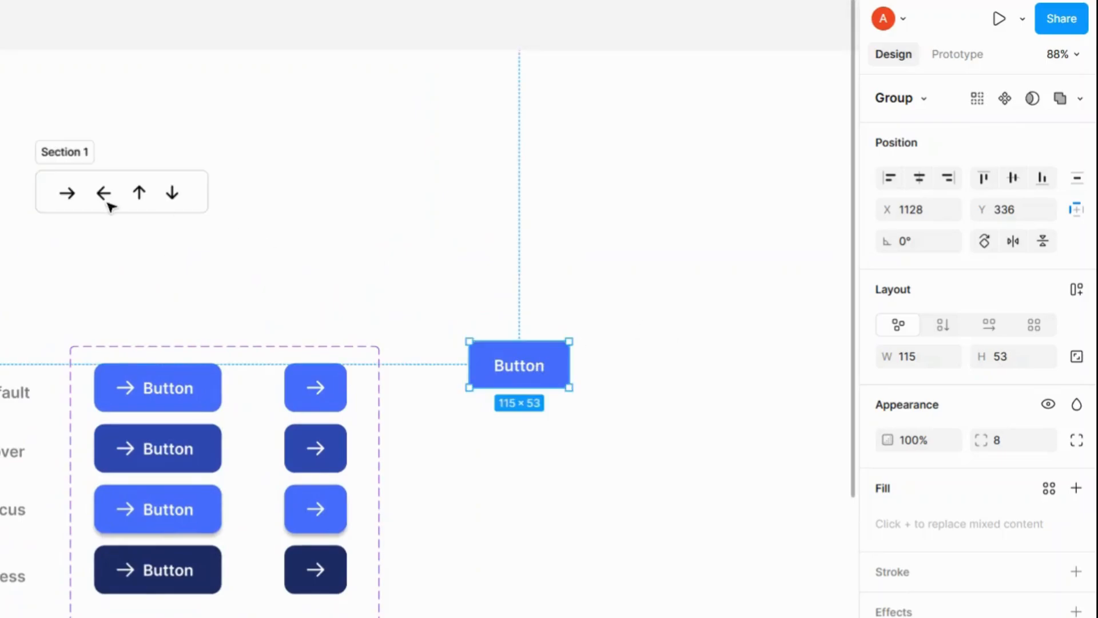
left_click(71, 201)
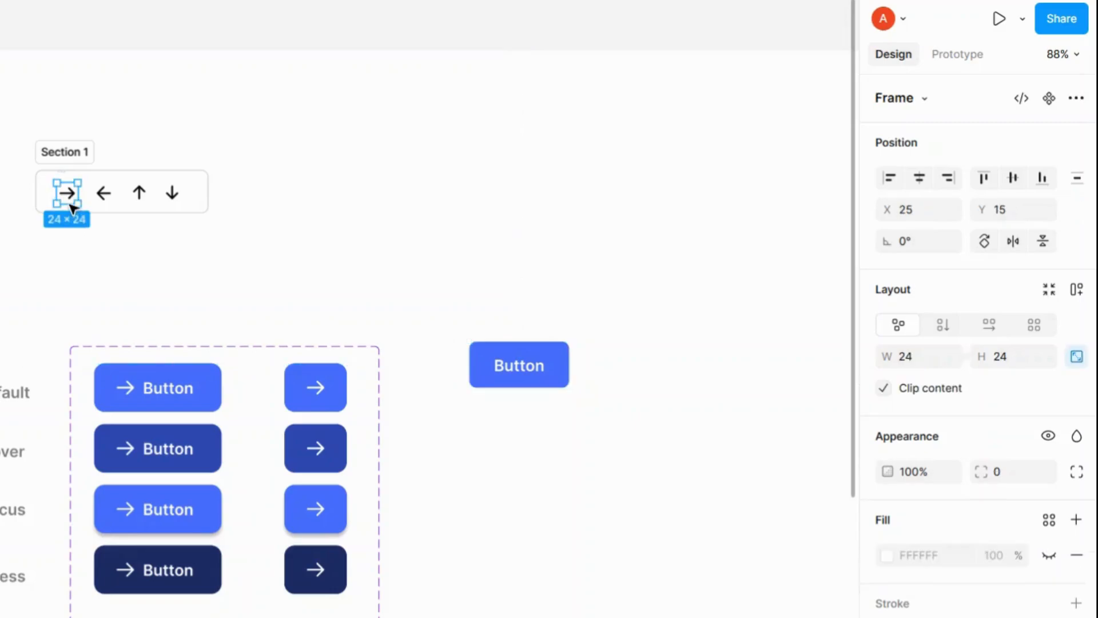
left_click(507, 361)
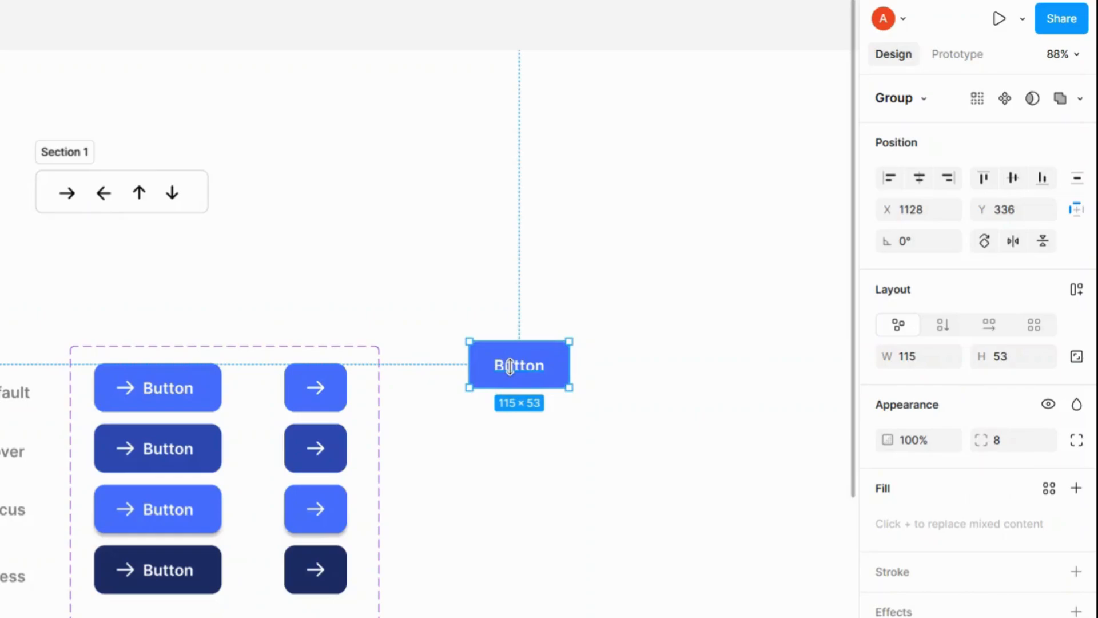
key("ctrl+v")
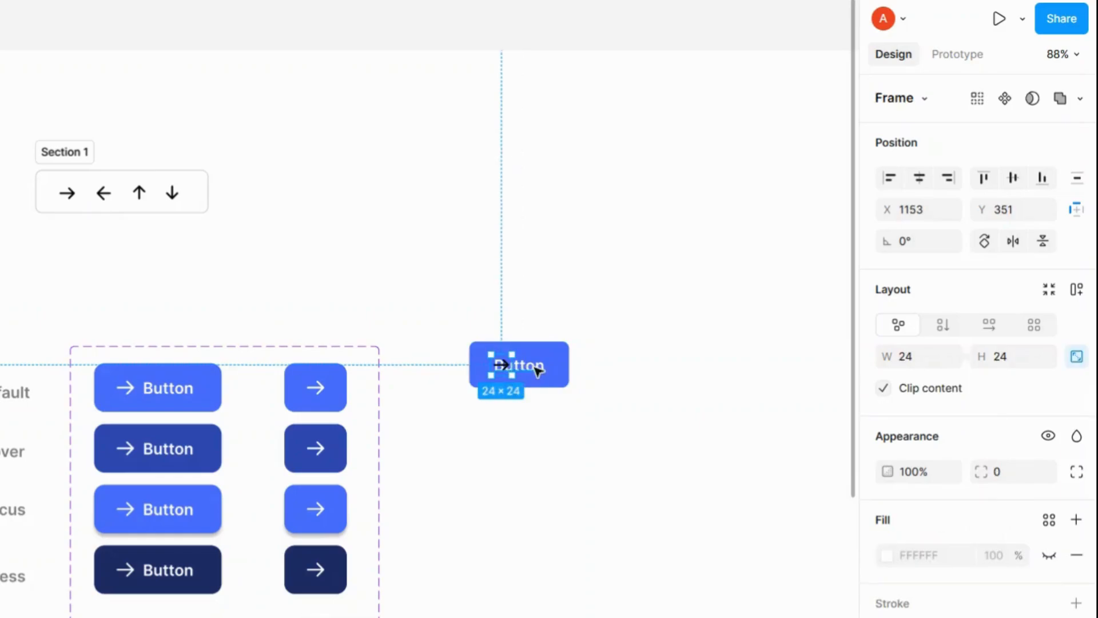
Step: Nudge the Button label right to X 1196 and widen the button background to 156 px
left_click(550, 376)
key("shift+Right")
key("shift+Right")
key("shift+Right")
key("shift+Right")
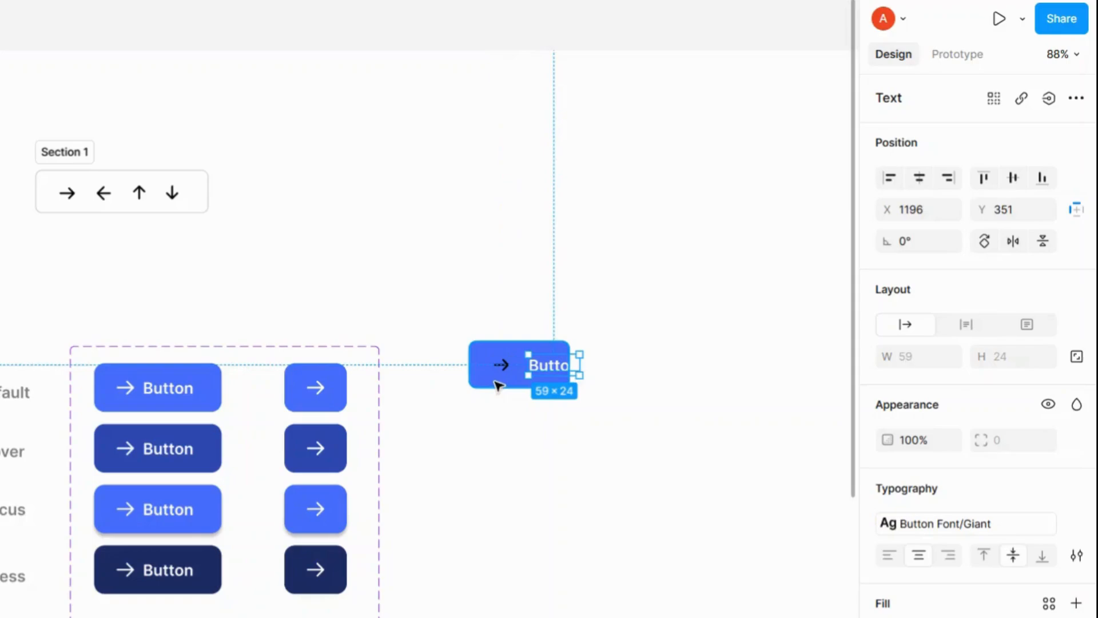
left_click(550, 378)
left_click_drag(570, 359, 604, 358)
Step: Set the pasted arrow icon's selection colour to FFFFFF
left_click(506, 366)
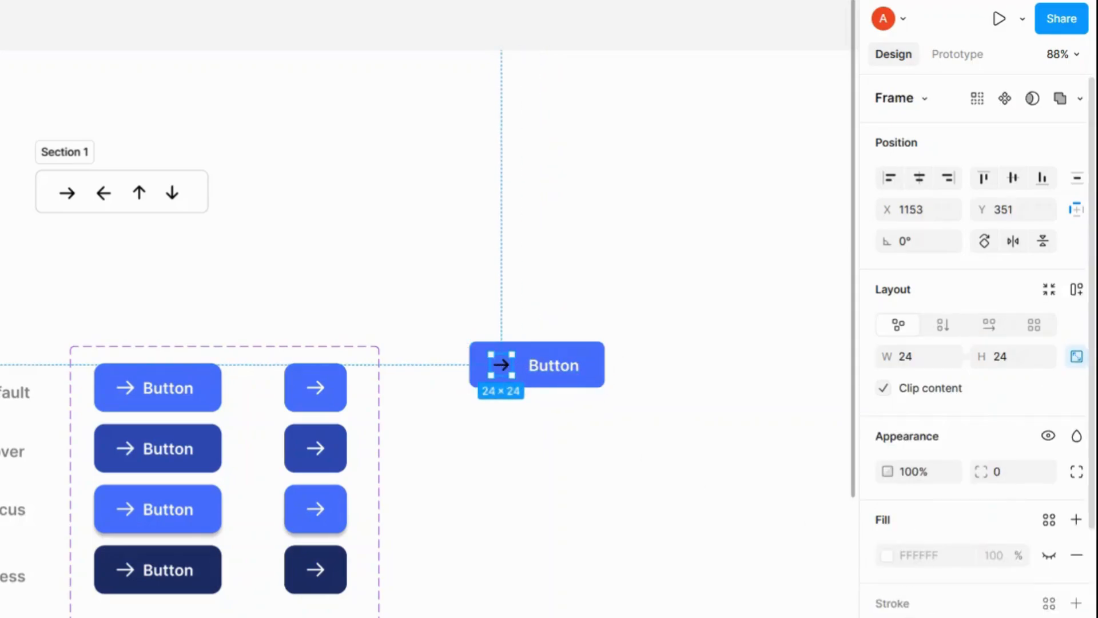
scroll(927, 606, "down", 4)
left_click(926, 462)
type("fff")
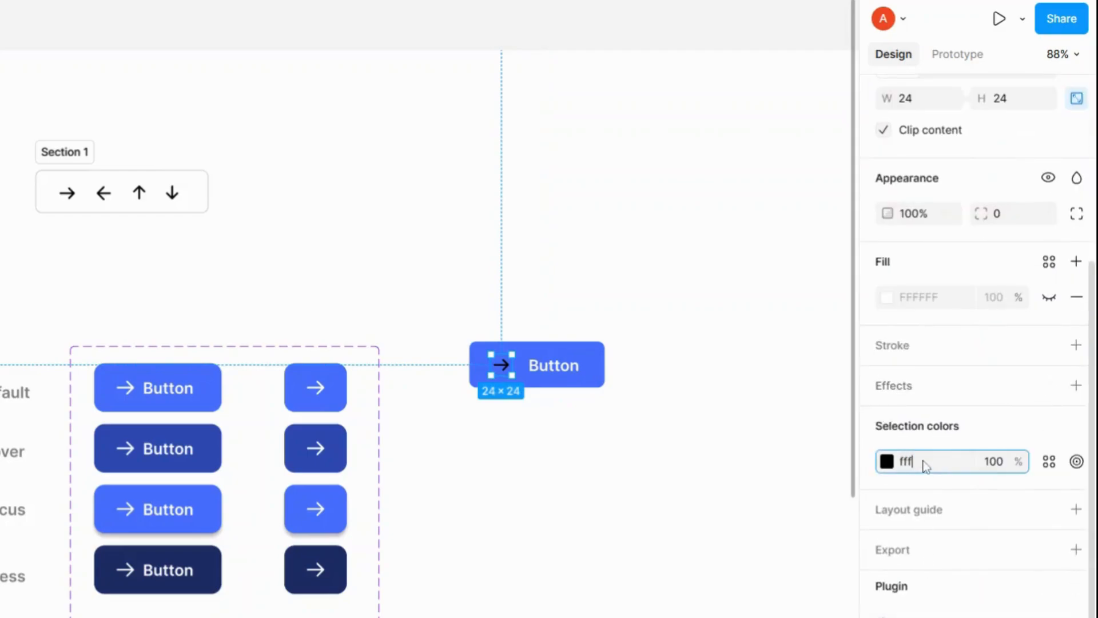
key("Return")
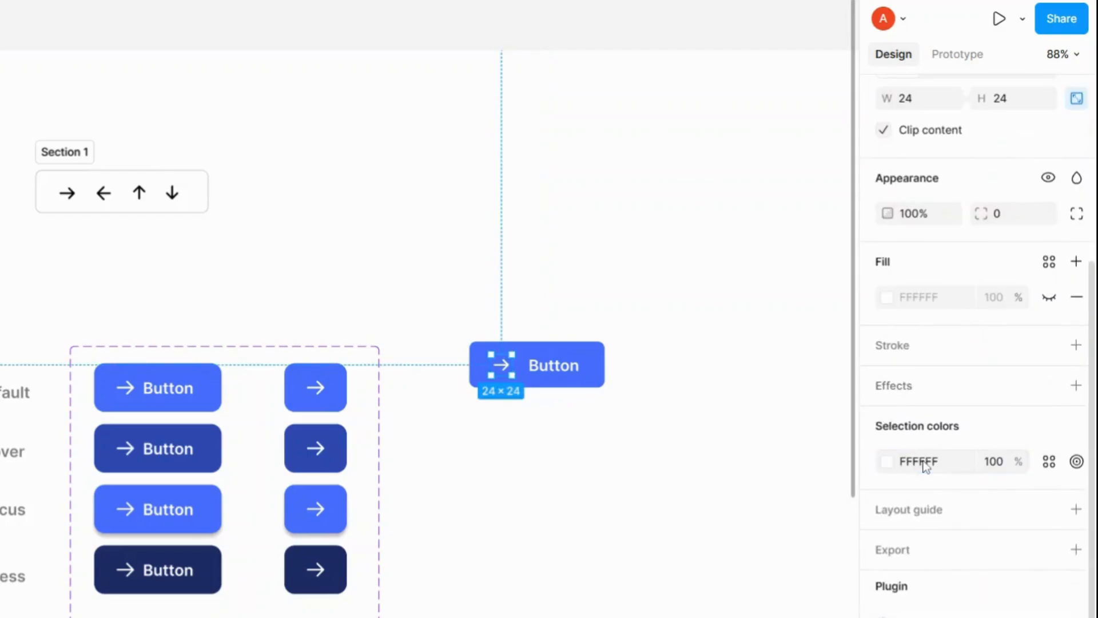
Step: Select the whole button group and turn it into a component
left_click(579, 354)
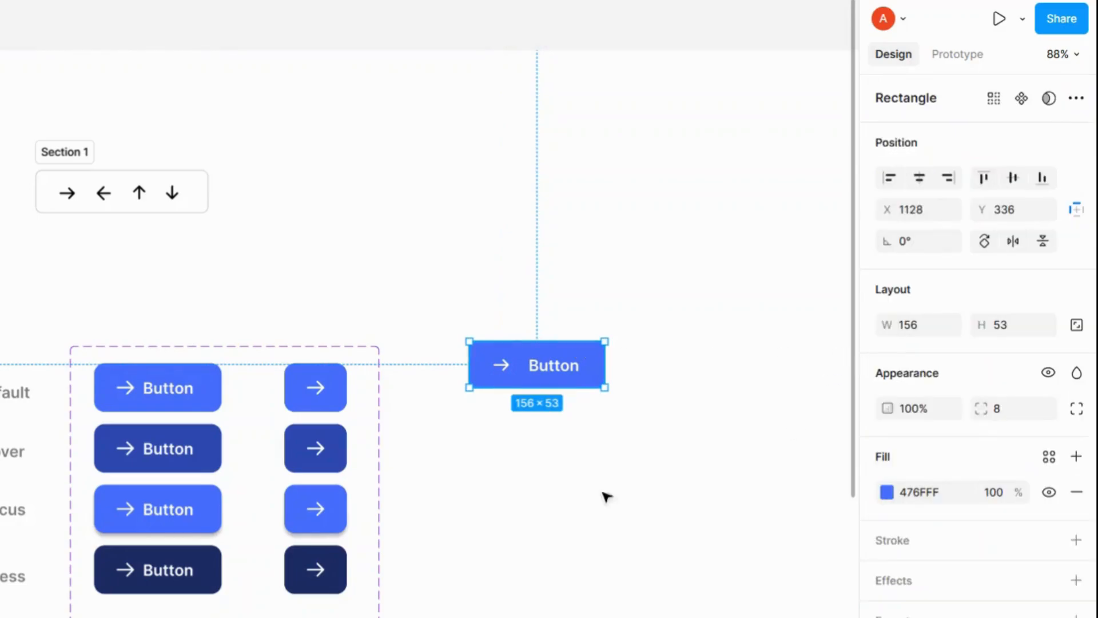
key("Escape")
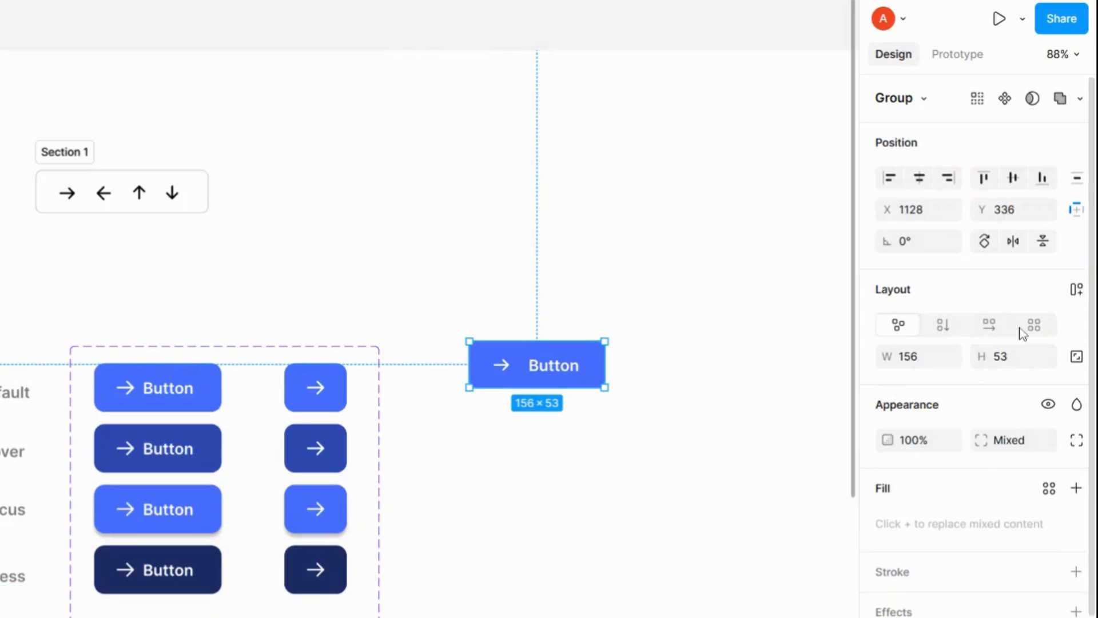
left_click(1005, 98)
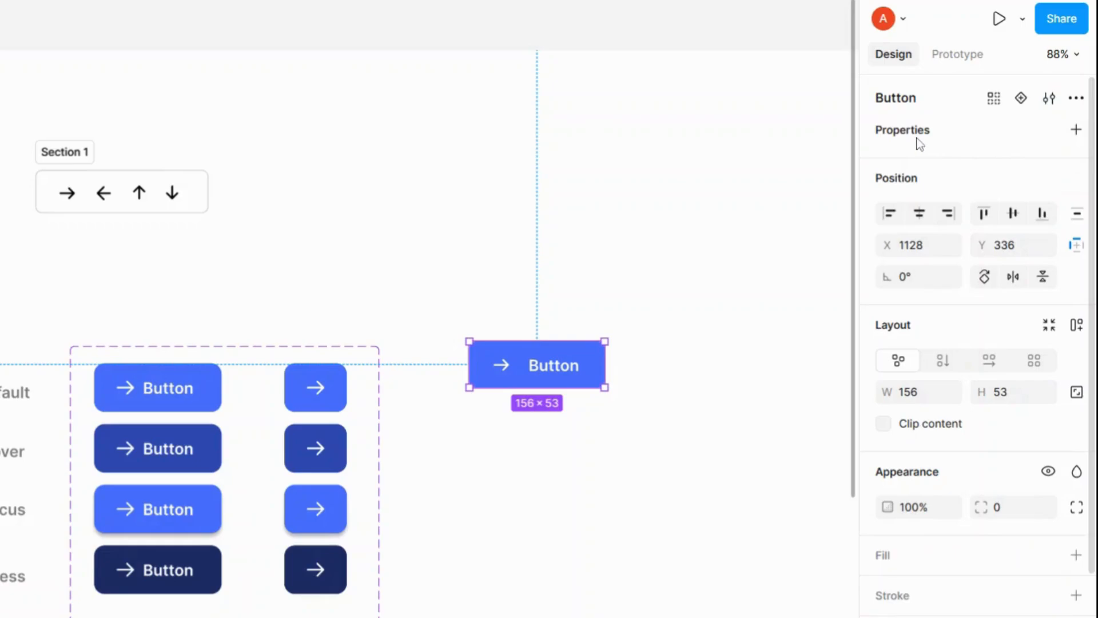
Step: Add a variant property to the Button component
left_click(1075, 129)
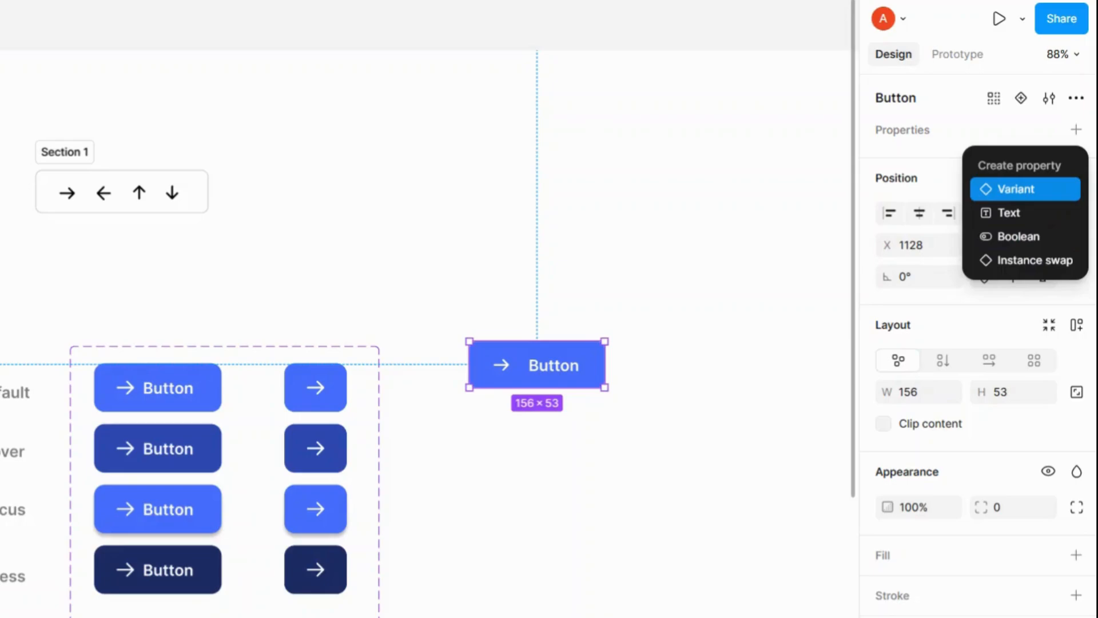
left_click(1038, 193)
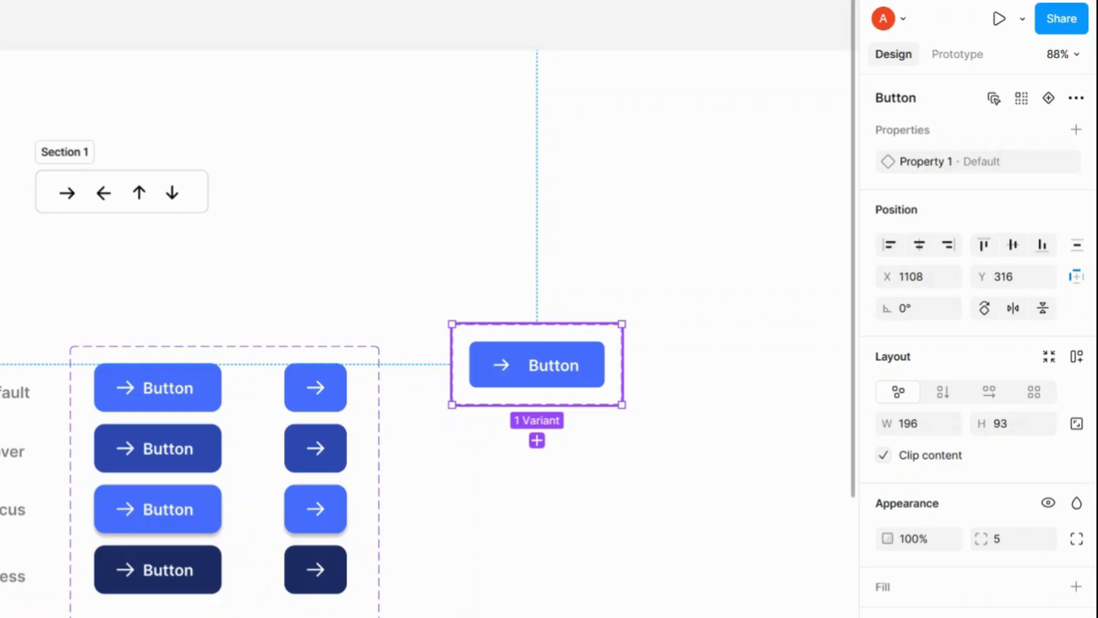
Step: Widen the component set frame to about 403 px
scroll(580, 368, "right", 4)
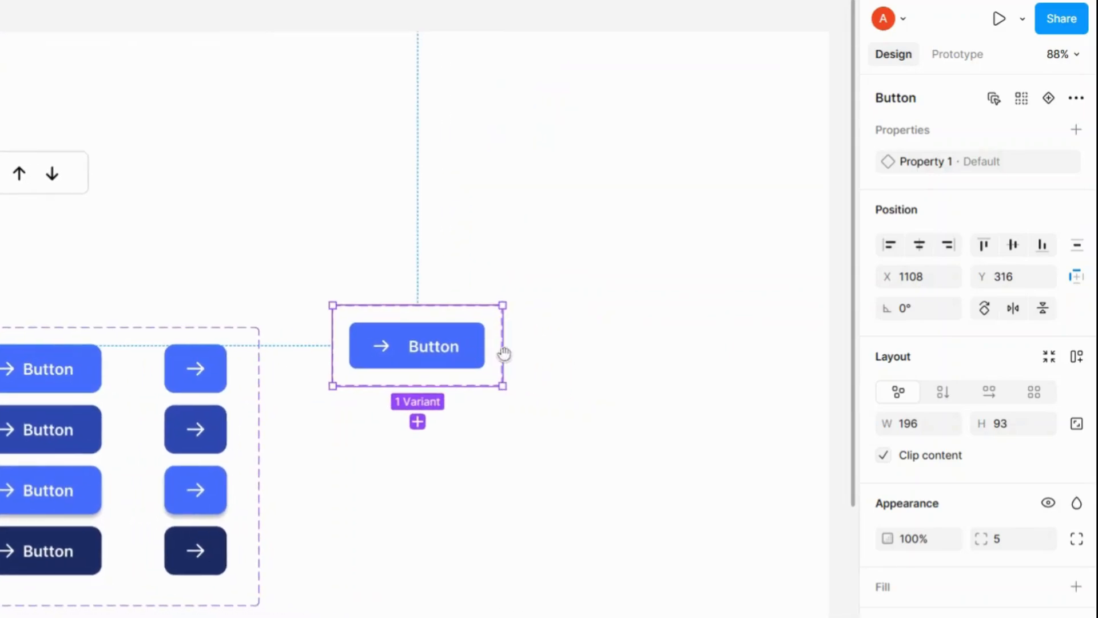
left_click_drag(501, 329, 684, 329)
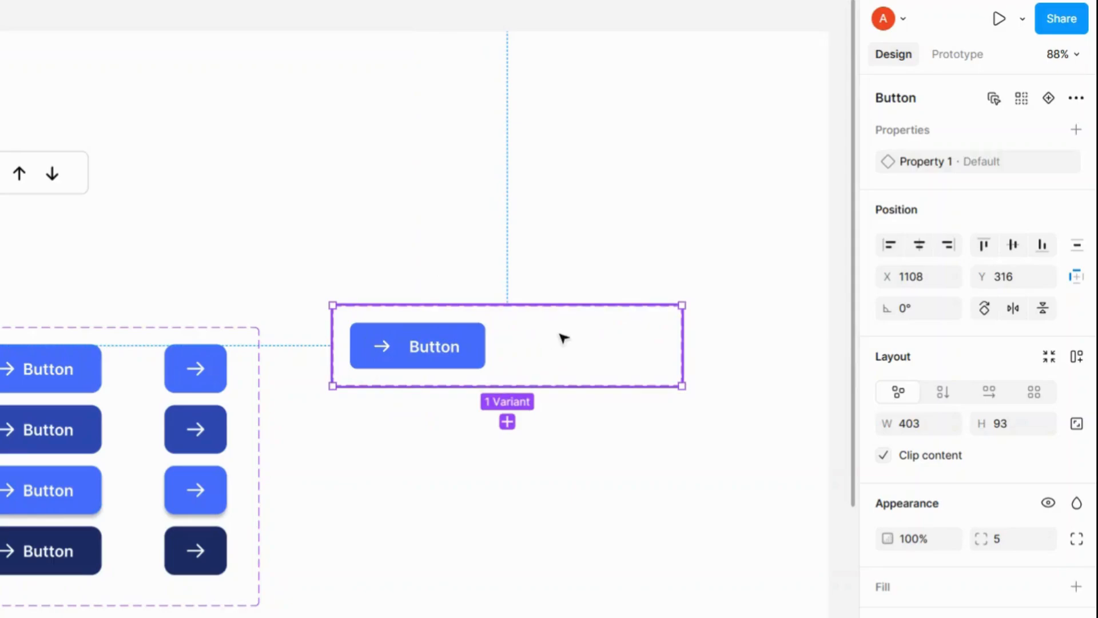
Step: Rename the first variant's property to Type
left_click(417, 346)
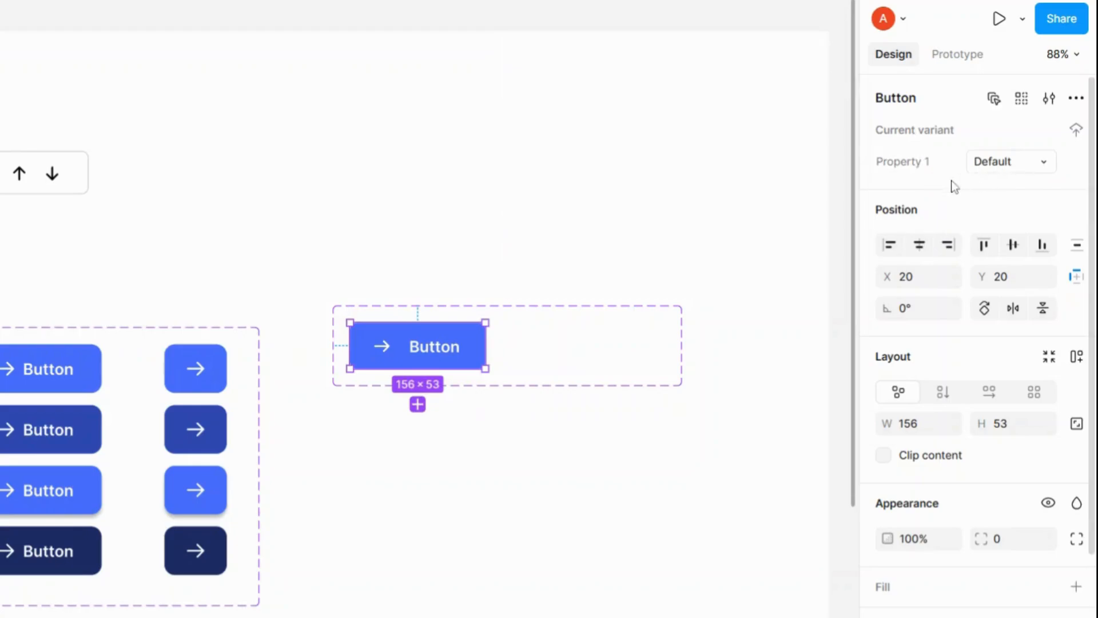
double_click(908, 164)
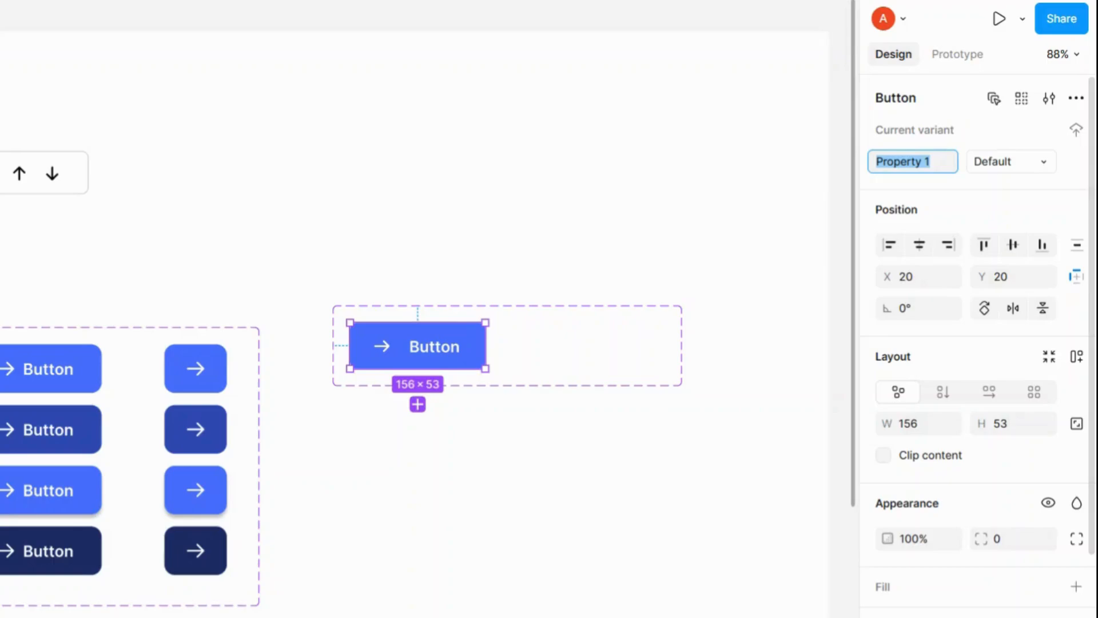
type("Type")
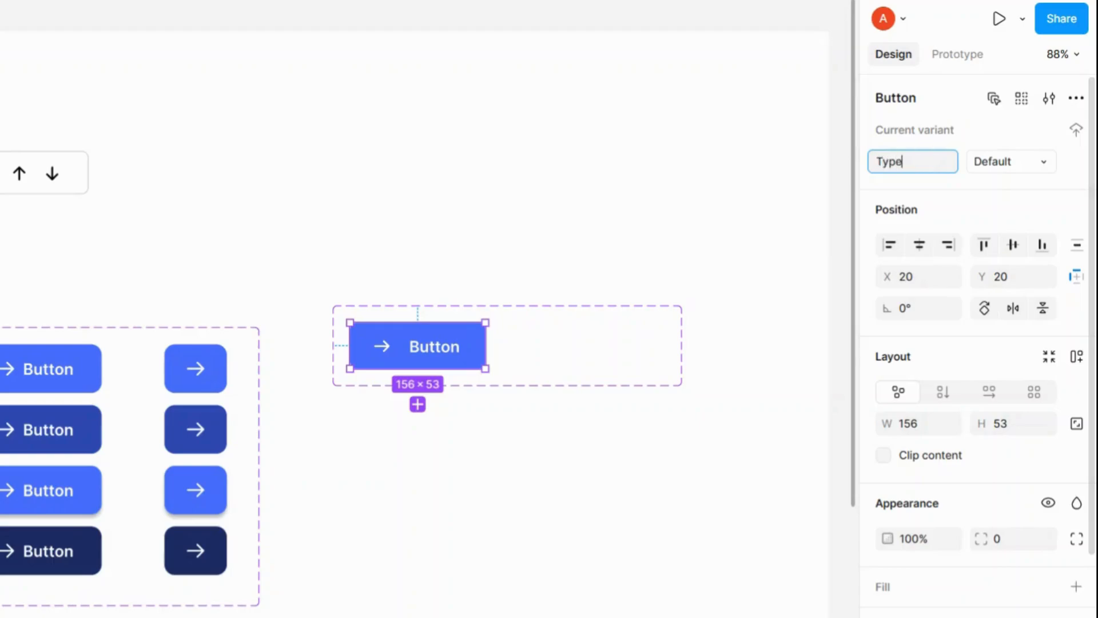
key("Return")
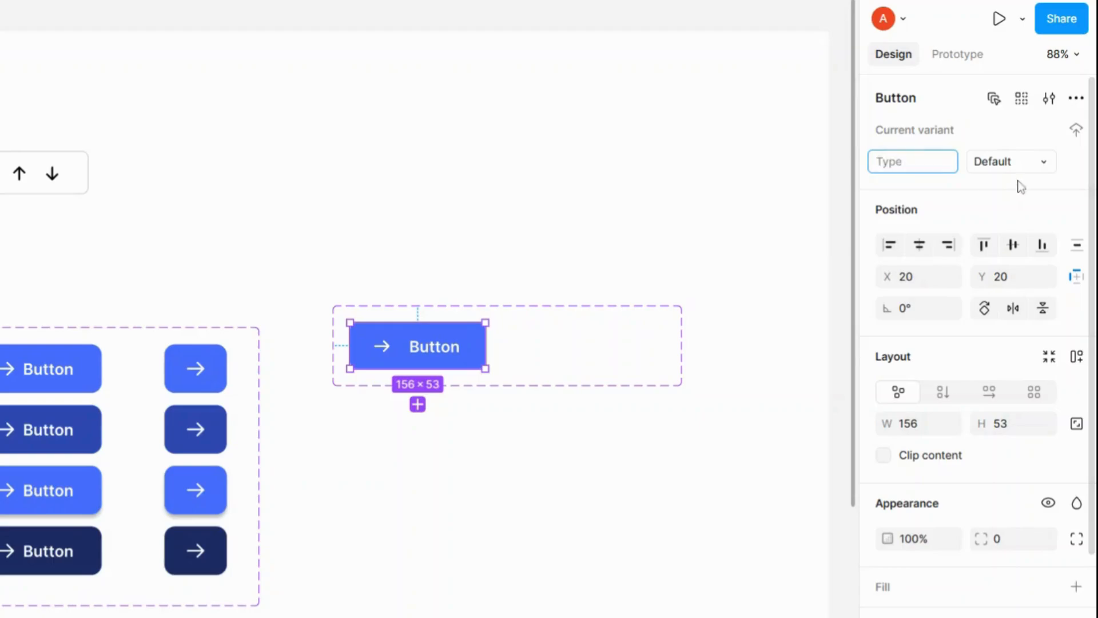
Step: Set the first variant's Type value to icon-label
left_click(1031, 168)
left_click(1047, 165)
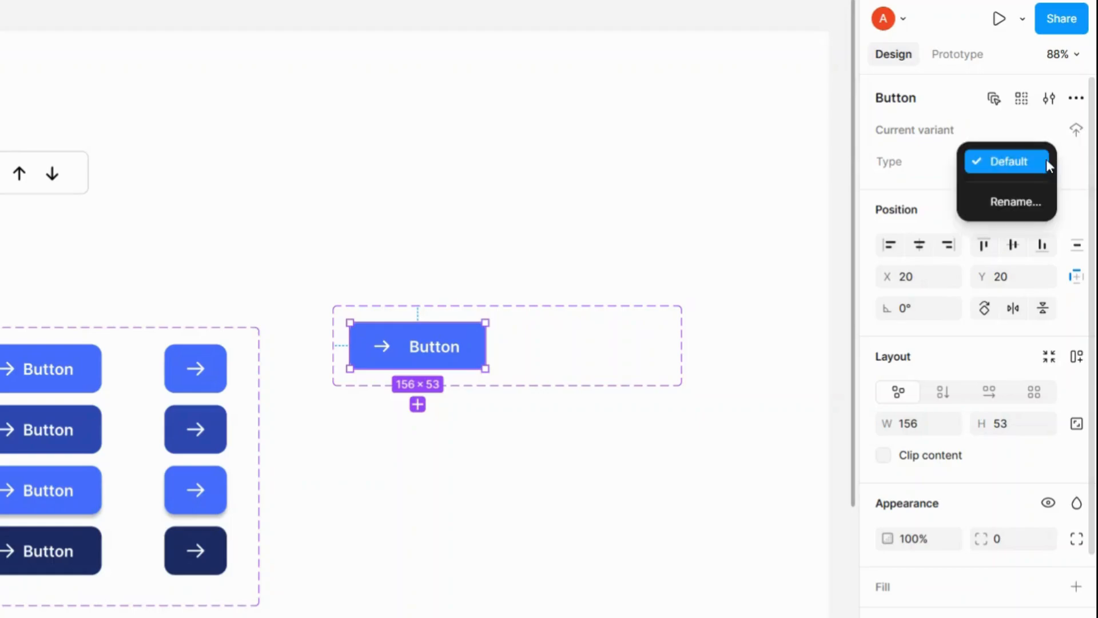
left_click(1048, 166)
double_click(1018, 166)
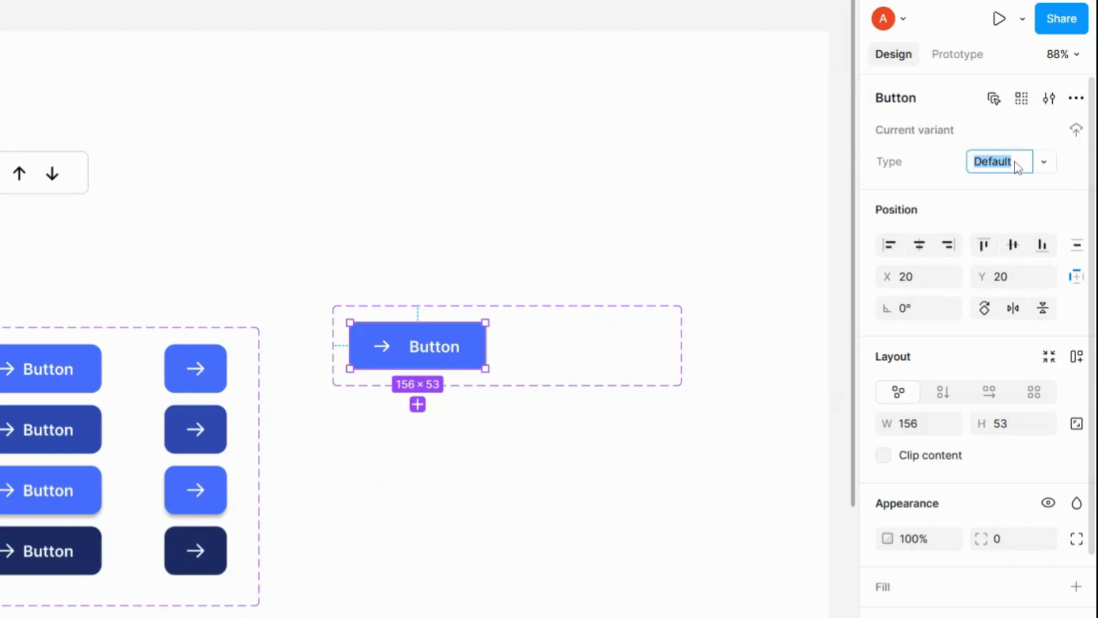
type("icon-label")
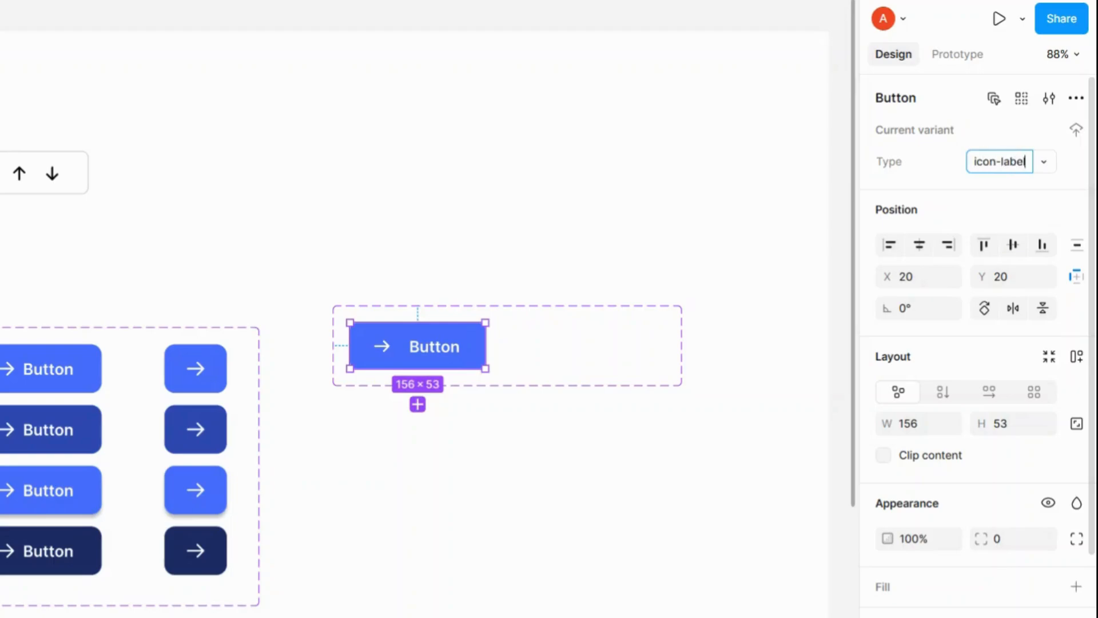
key("Return")
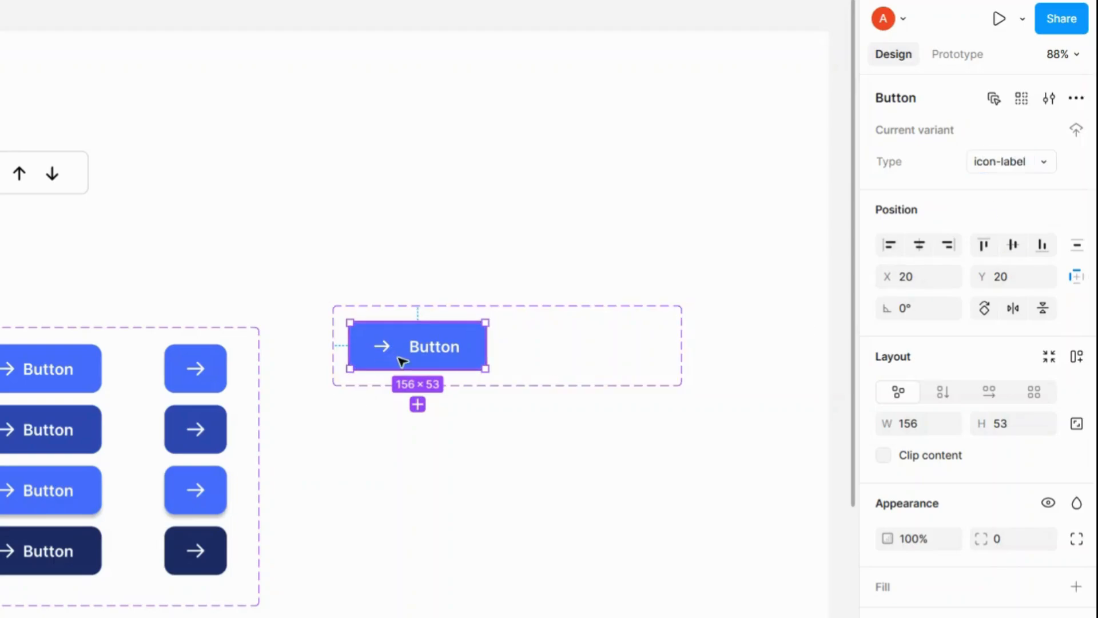
Step: Duplicate the variant and place the copy to the right of the first one
key("ctrl+d")
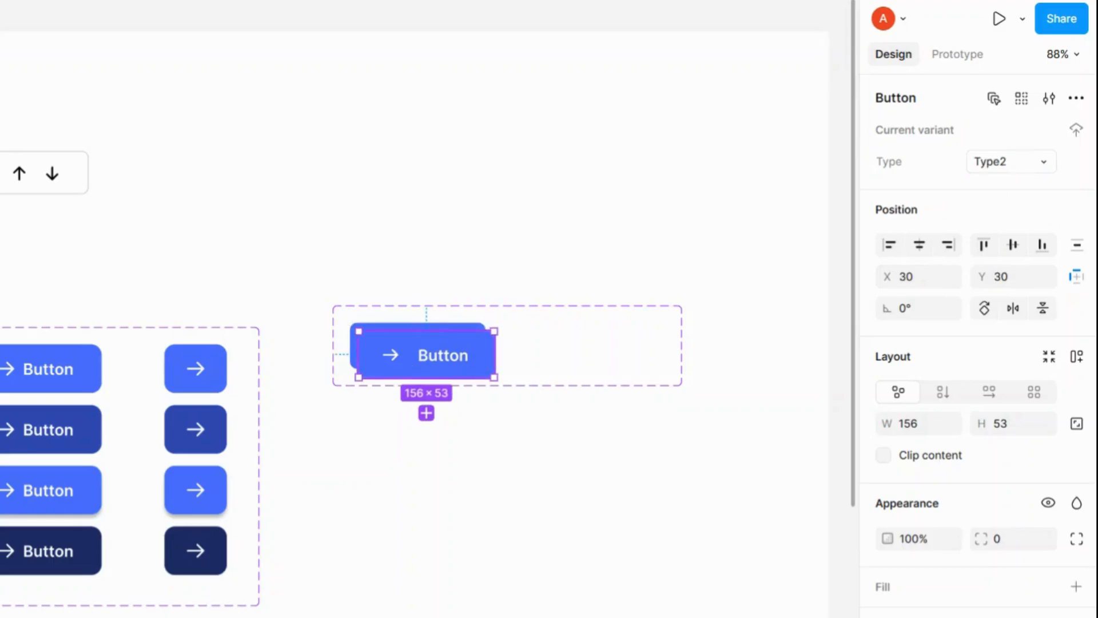
left_click_drag(412, 358, 564, 353)
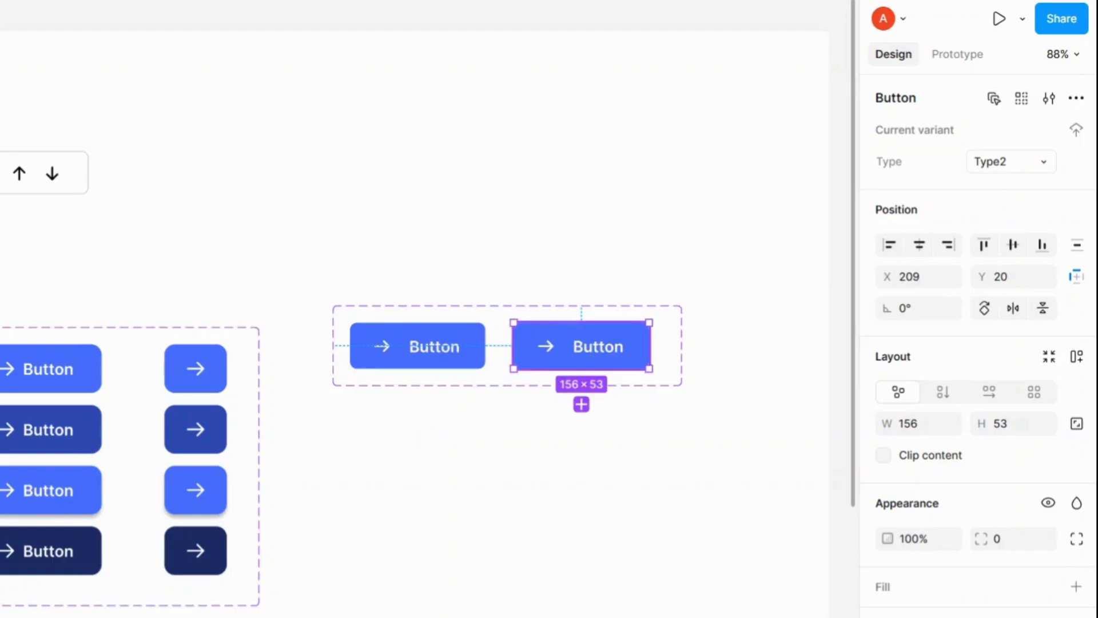
Step: Try to set the second variant's Type value to icon-label
left_click(1003, 166)
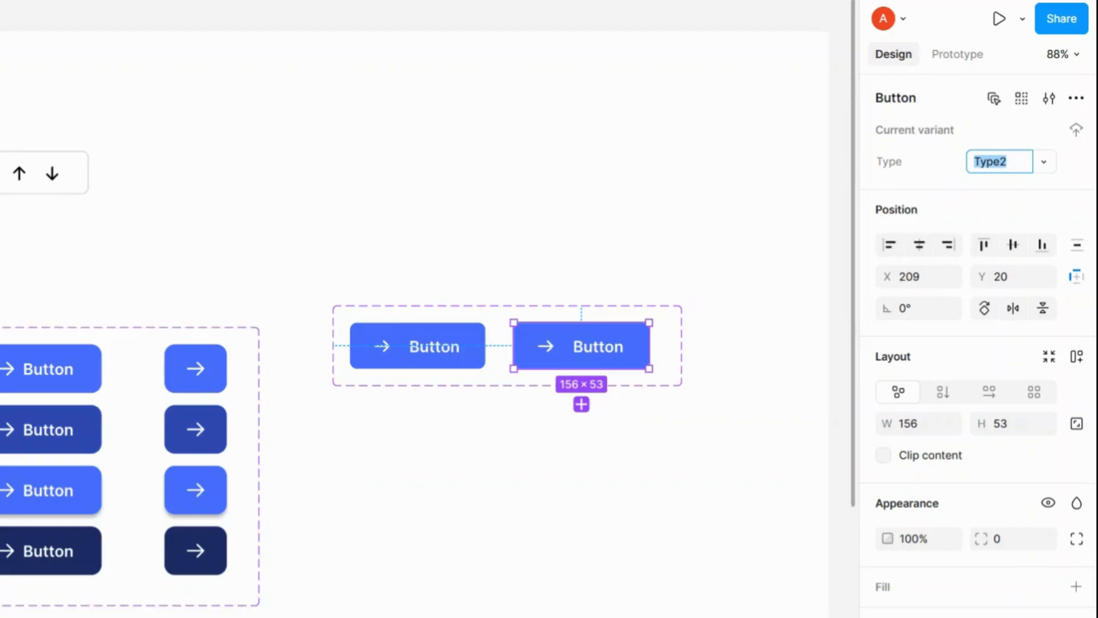
left_click(667, 346)
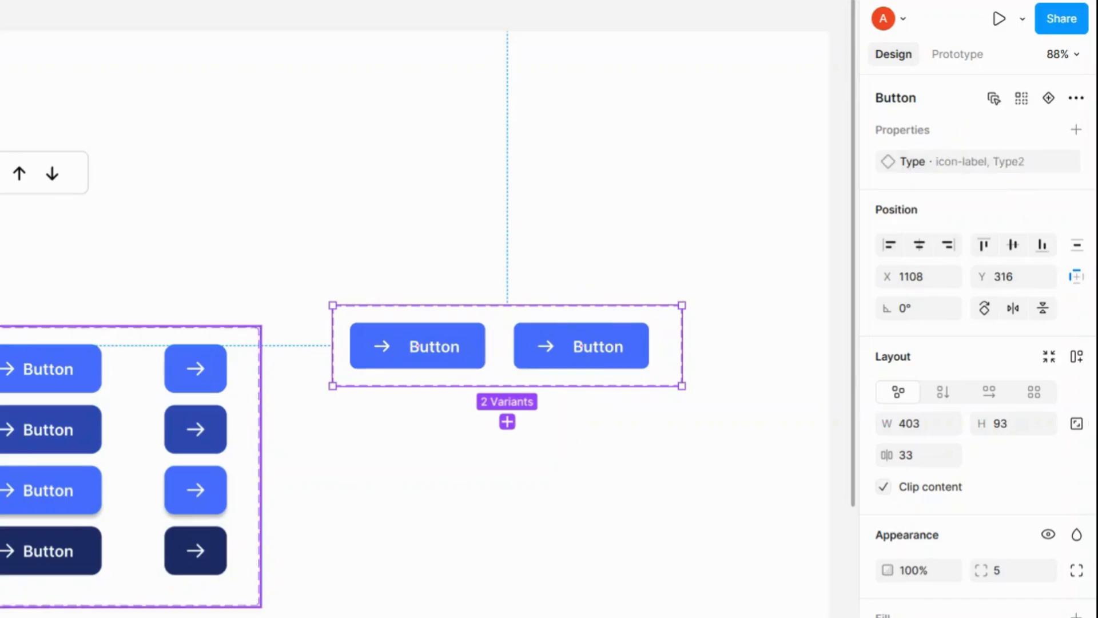
left_click(581, 346)
left_click(422, 356)
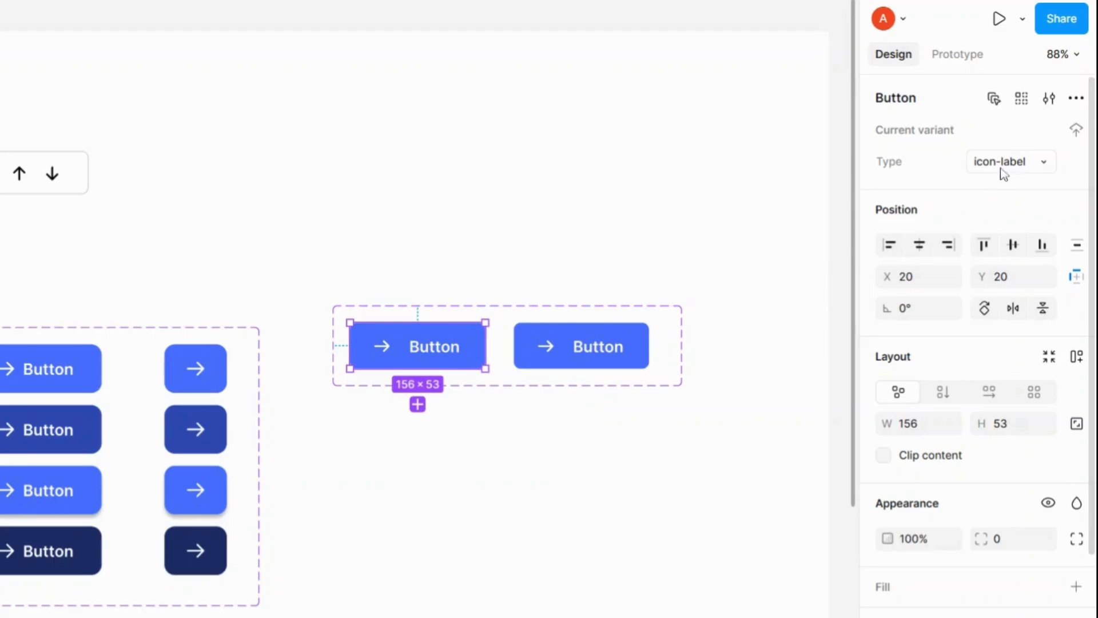
left_click(644, 338)
left_click(1013, 167)
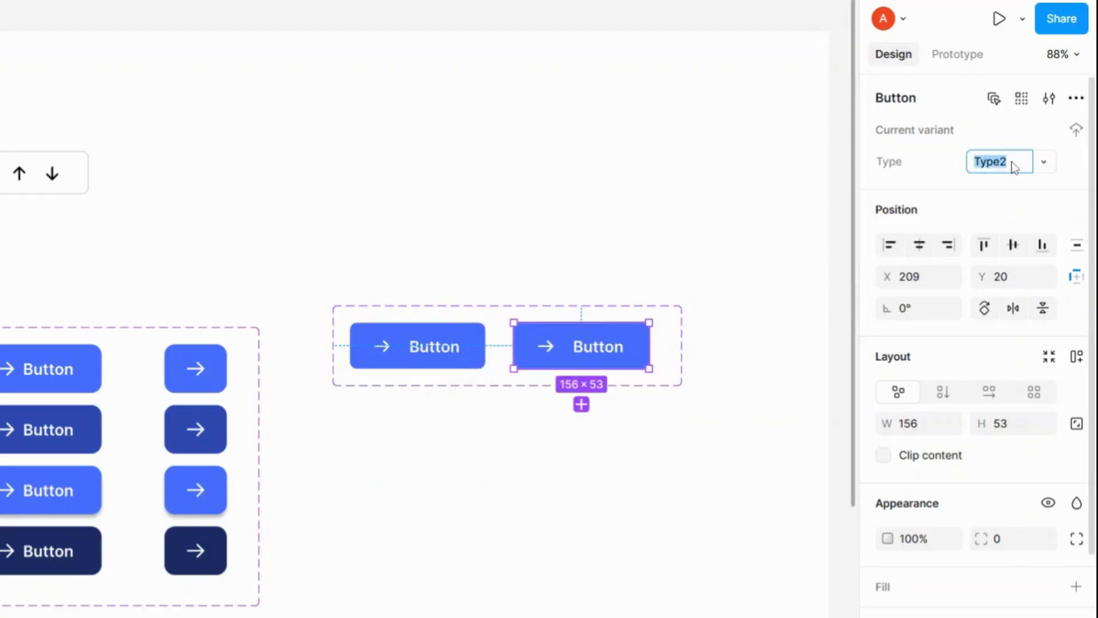
type("icon-label")
key("Return")
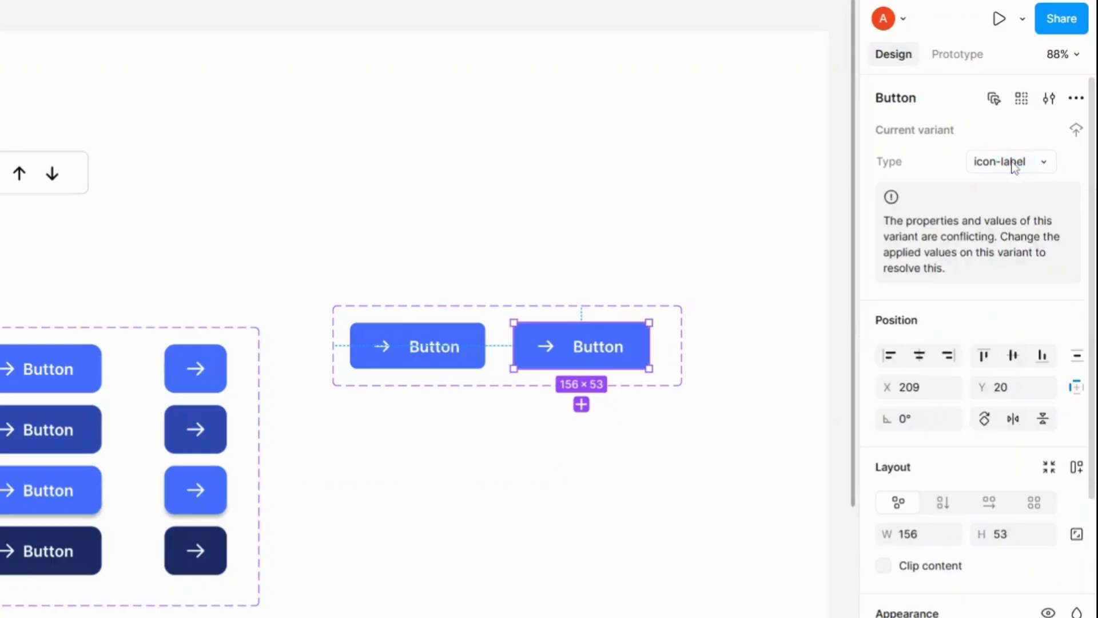
Step: Set the second variant's Type value to icon
left_click(1013, 166)
type("icon")
key("BackSpace")
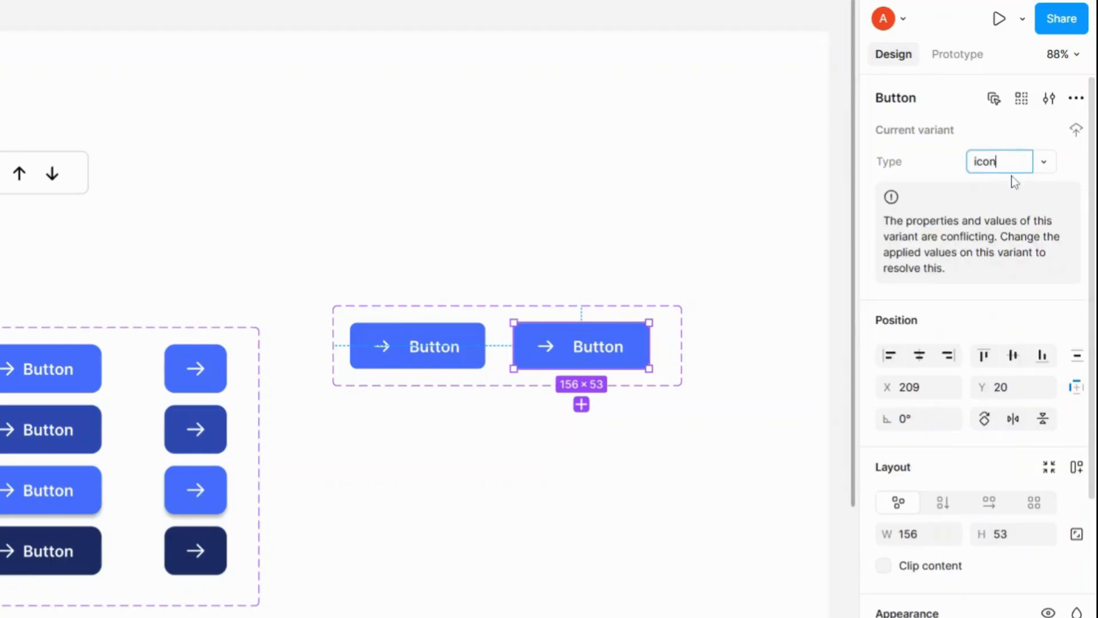
key("Return")
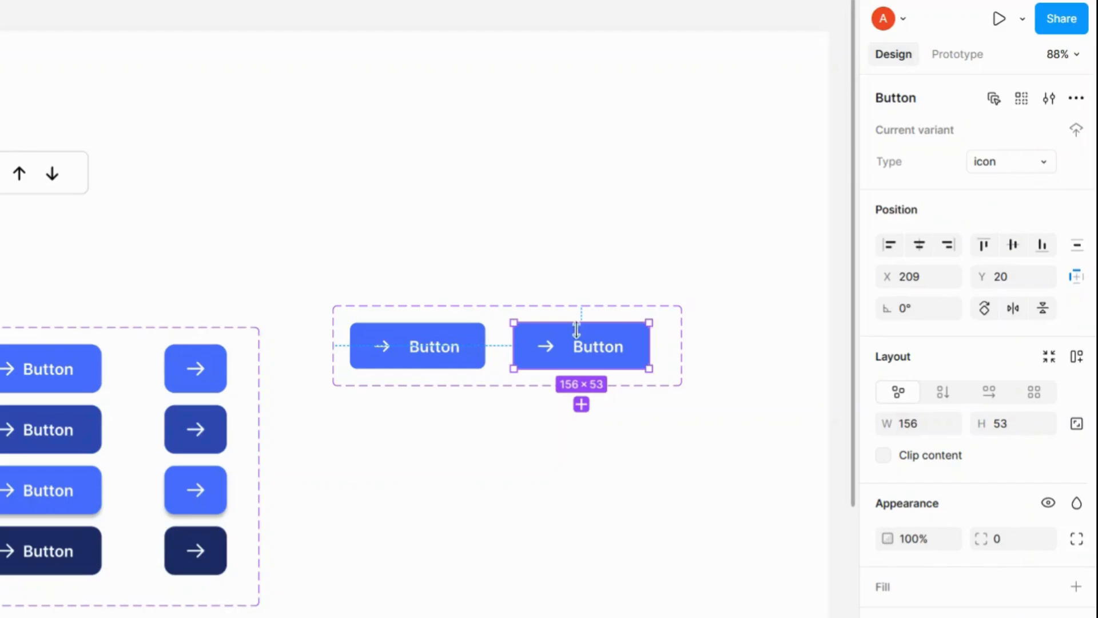
Step: Hide the Button text label in the second variant
double_click(578, 350)
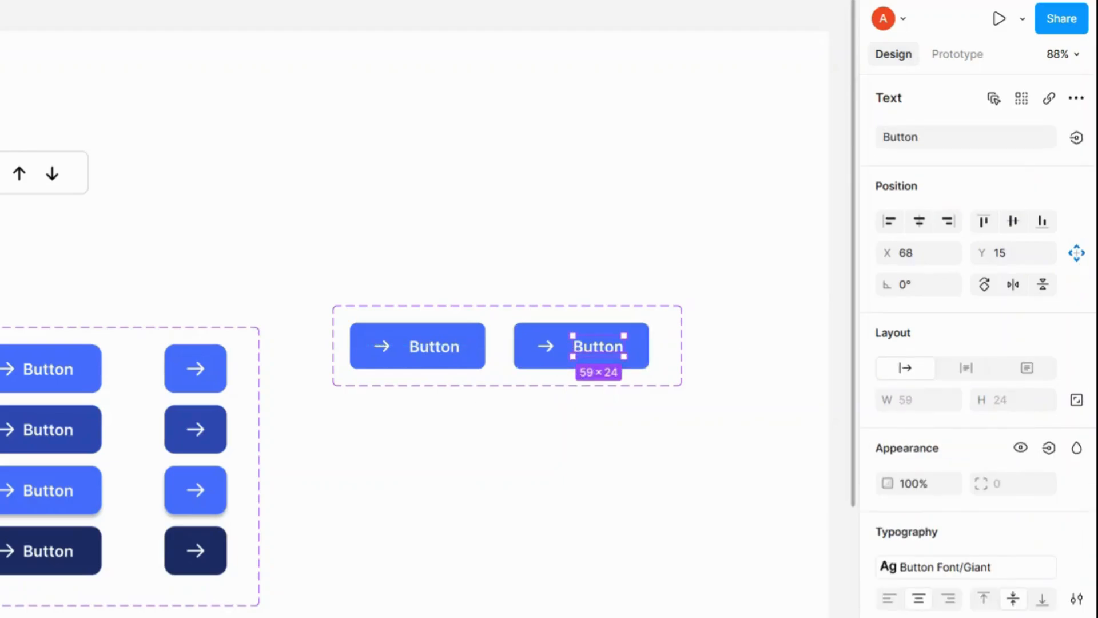
key("ctrl+shift+h")
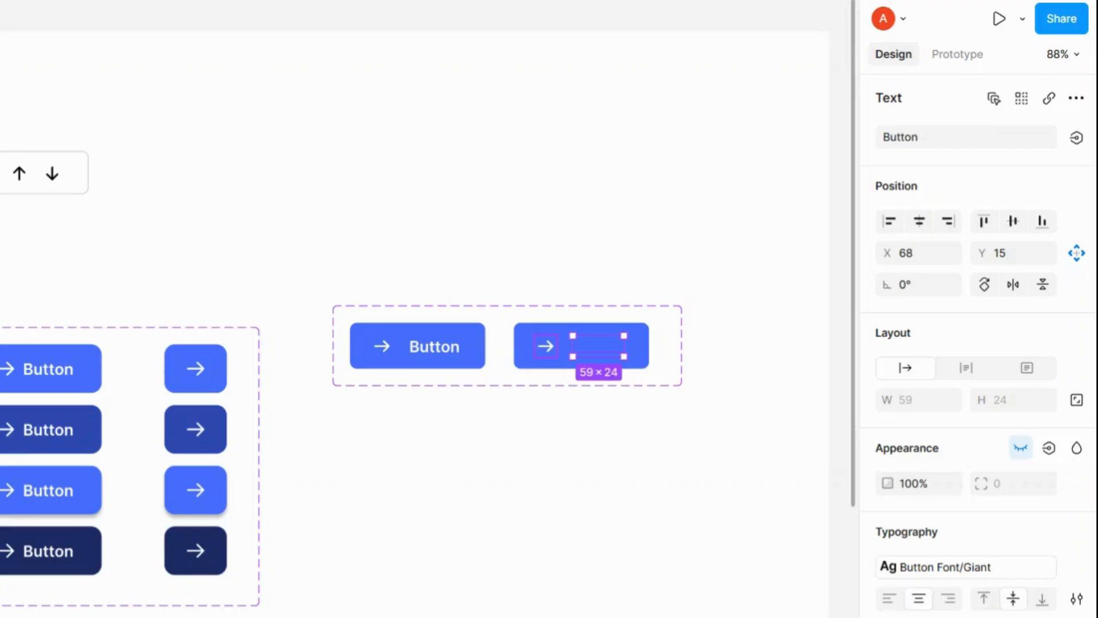
Step: Narrow the second variant's background rectangle to about 66 px wide so it fits the icon
left_click(582, 346)
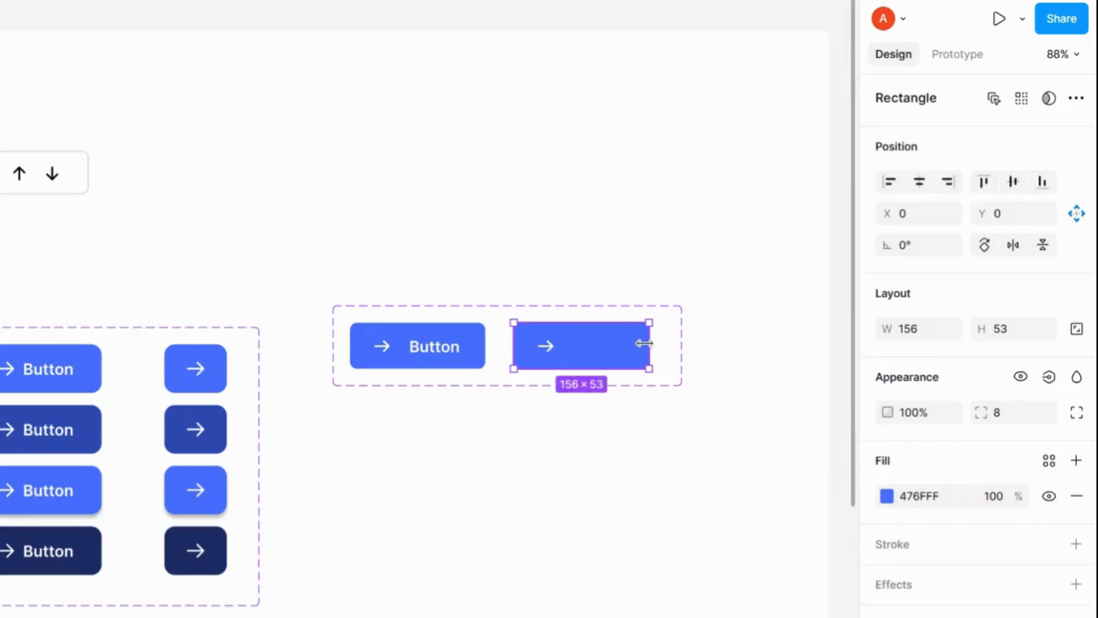
left_click_drag(649, 346, 571, 346)
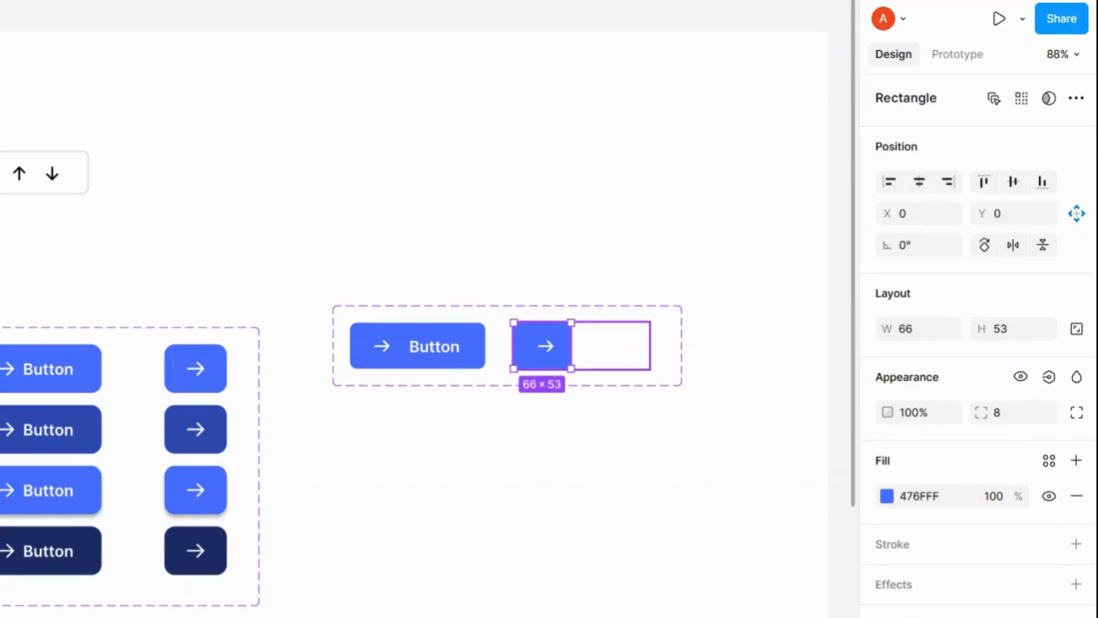
left_click(603, 339)
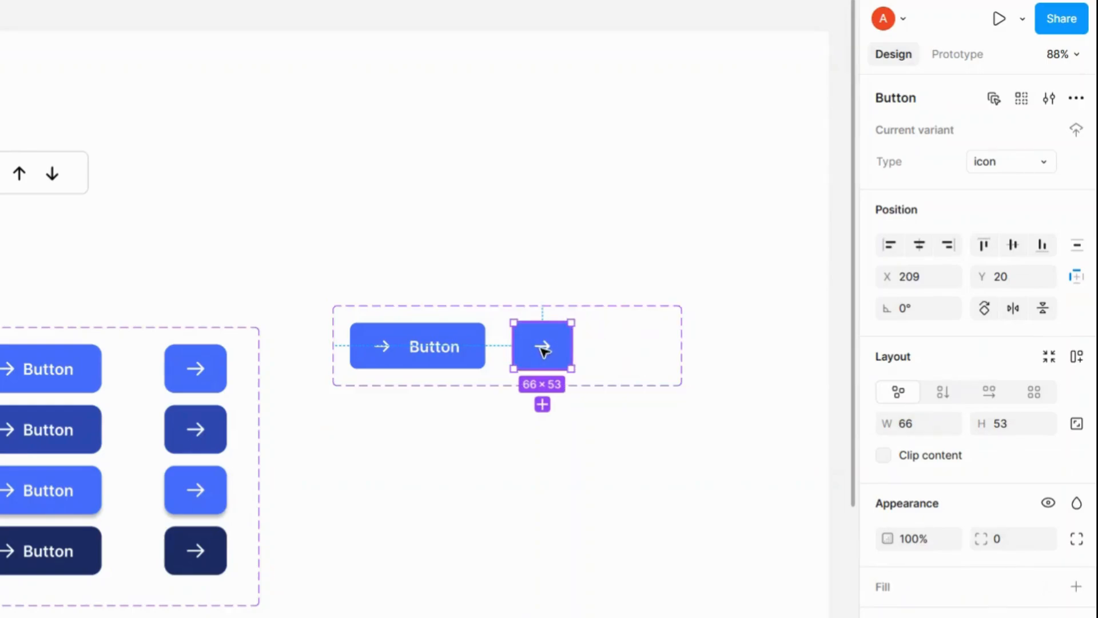
Step: Shrink the component set's width to about 315 px so it tightly fits both variants
left_click(608, 316)
left_click_drag(683, 342, 606, 344)
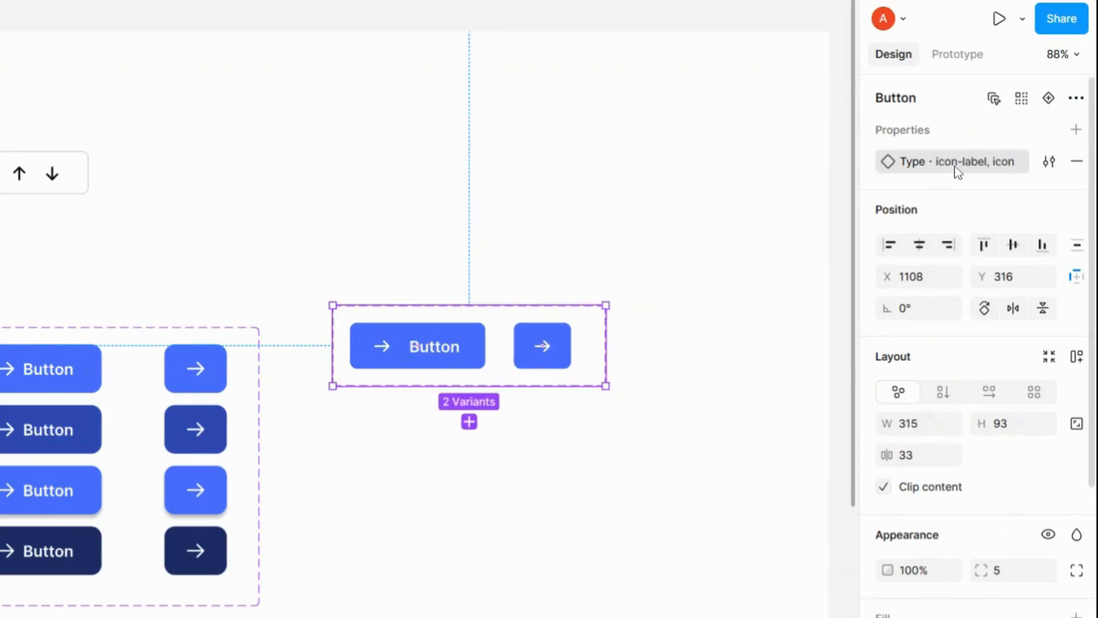
Step: Create a text property on the component set named Label with the value Button
left_click(1074, 133)
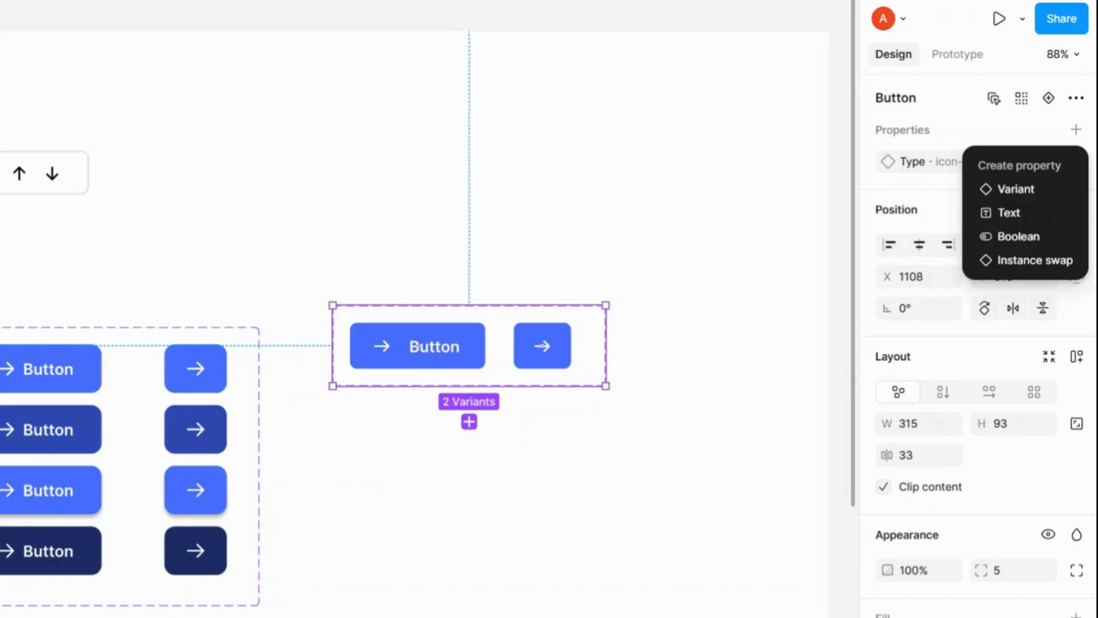
left_click(444, 350)
left_click(445, 350)
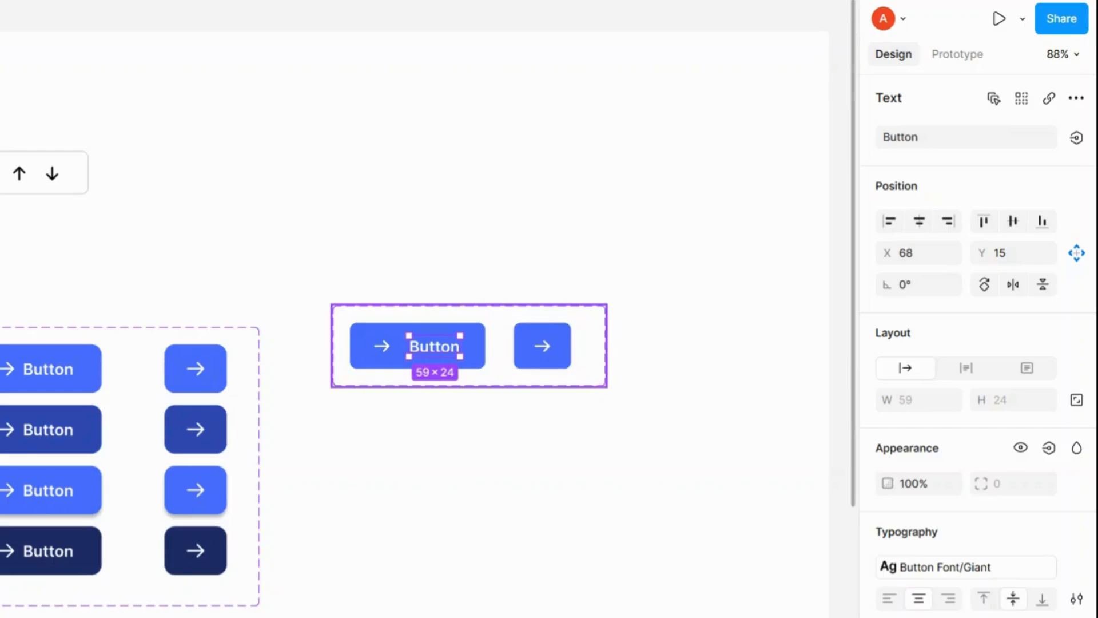
left_click(592, 350)
left_click(1077, 130)
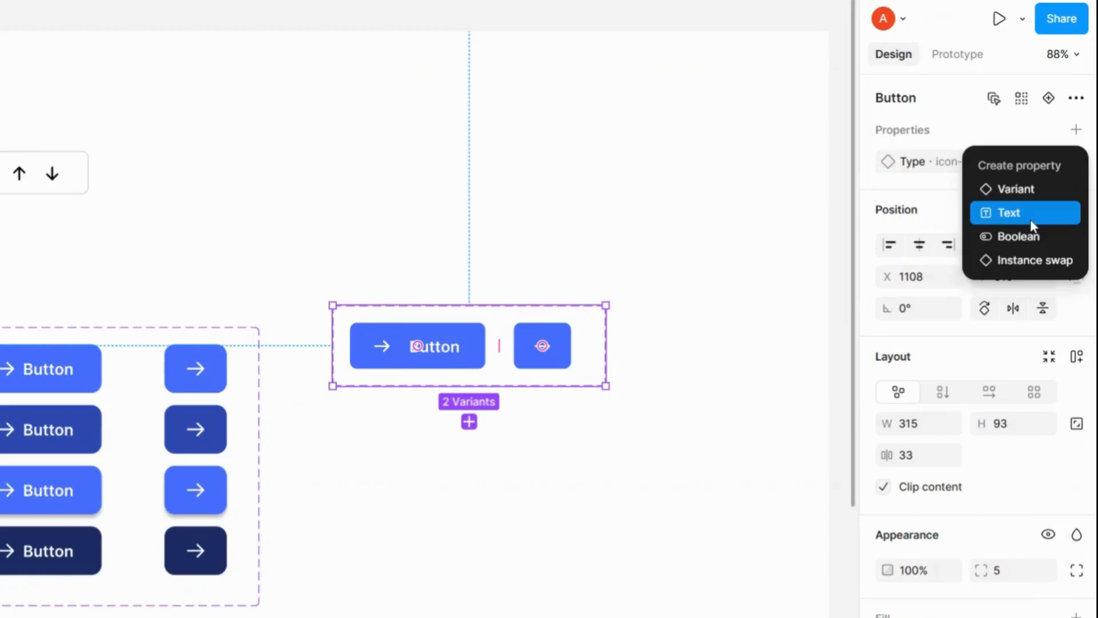
left_click(1032, 222)
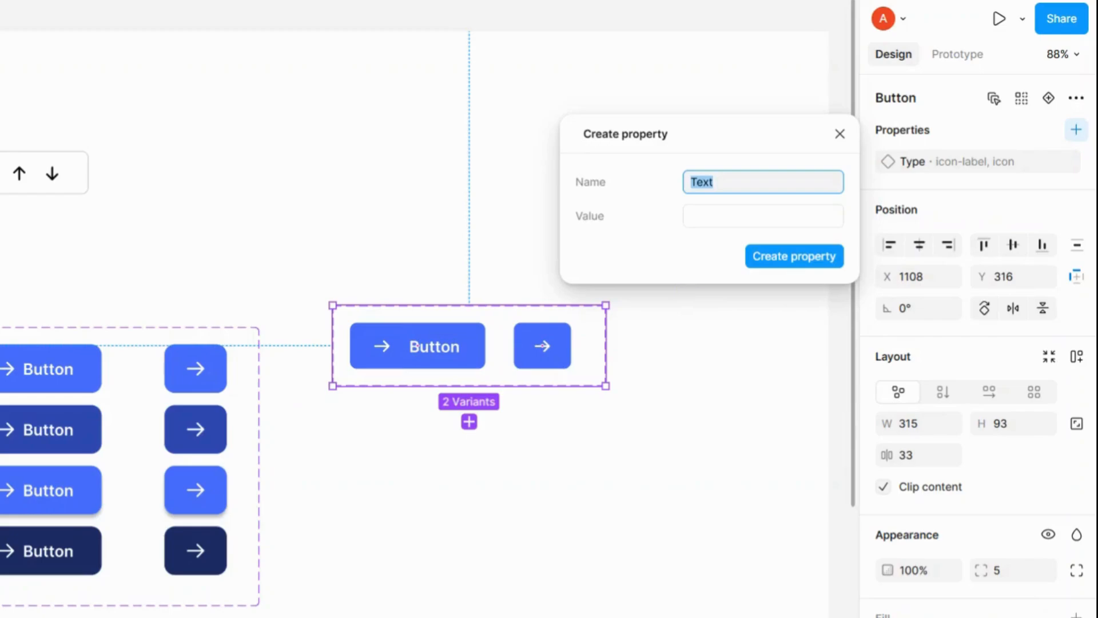
type("Label")
left_click(702, 225)
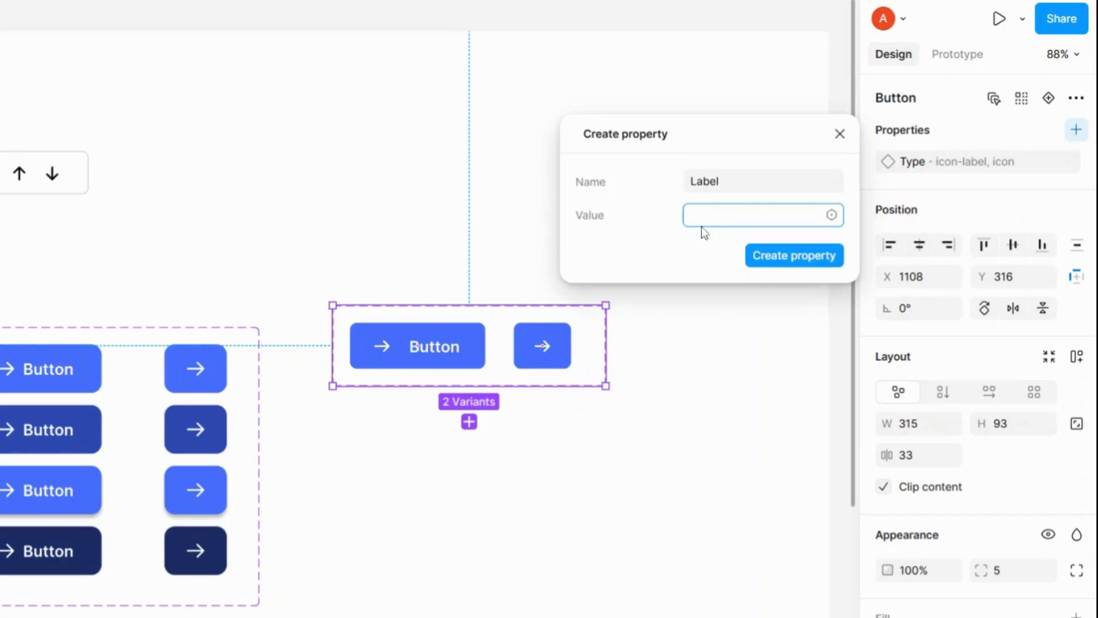
type("Button")
left_click(779, 259)
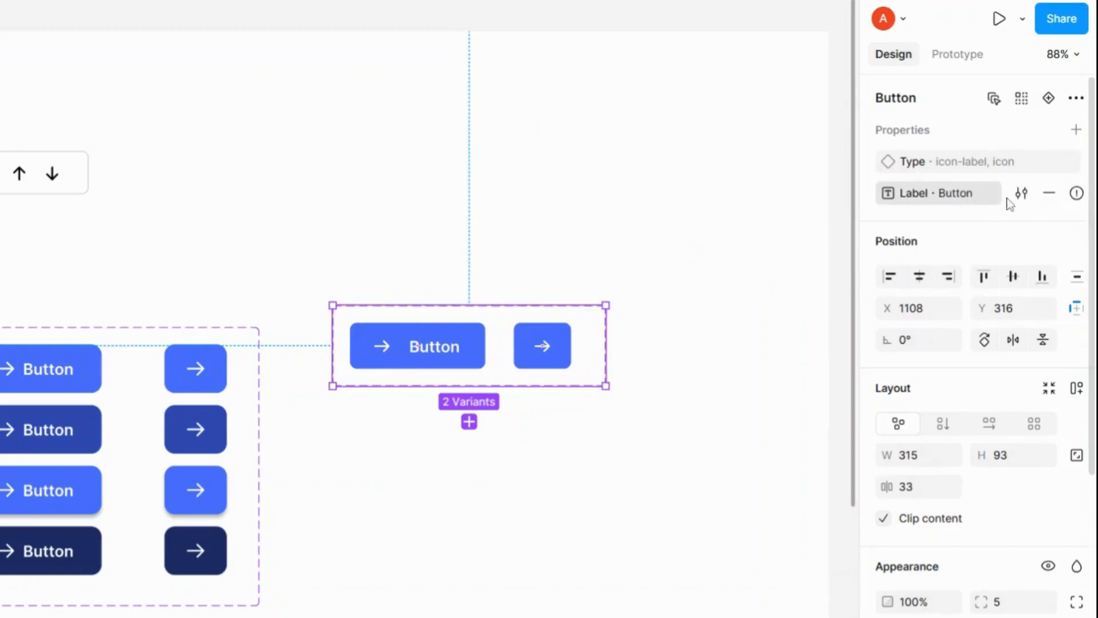
Step: Change the Label property's value to CTA
left_click(1023, 194)
left_click(735, 276)
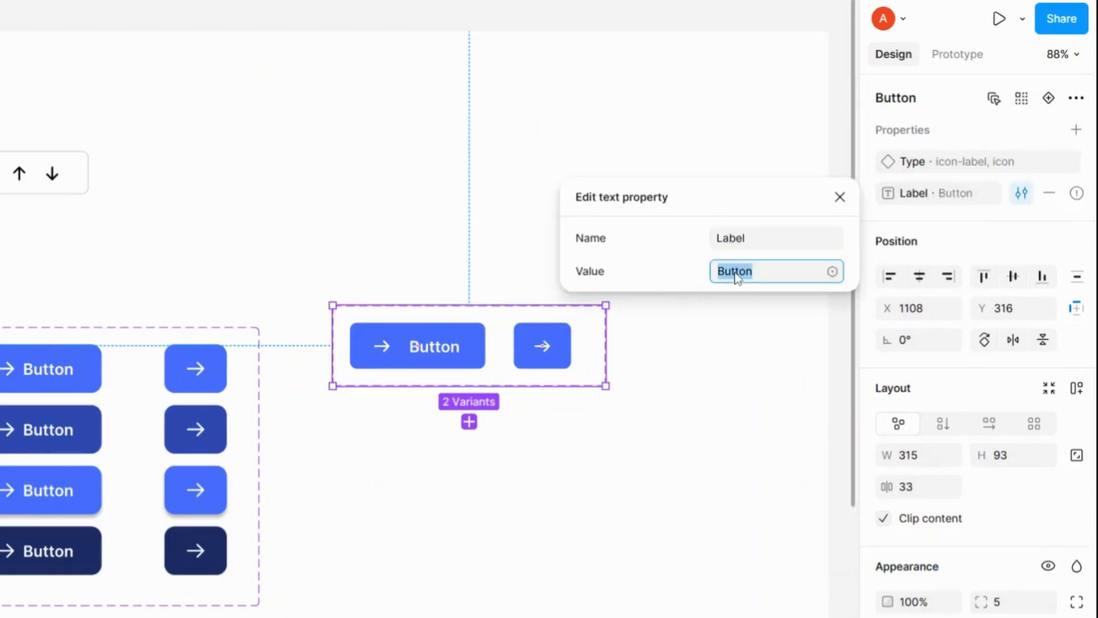
type("CTA")
key("Return")
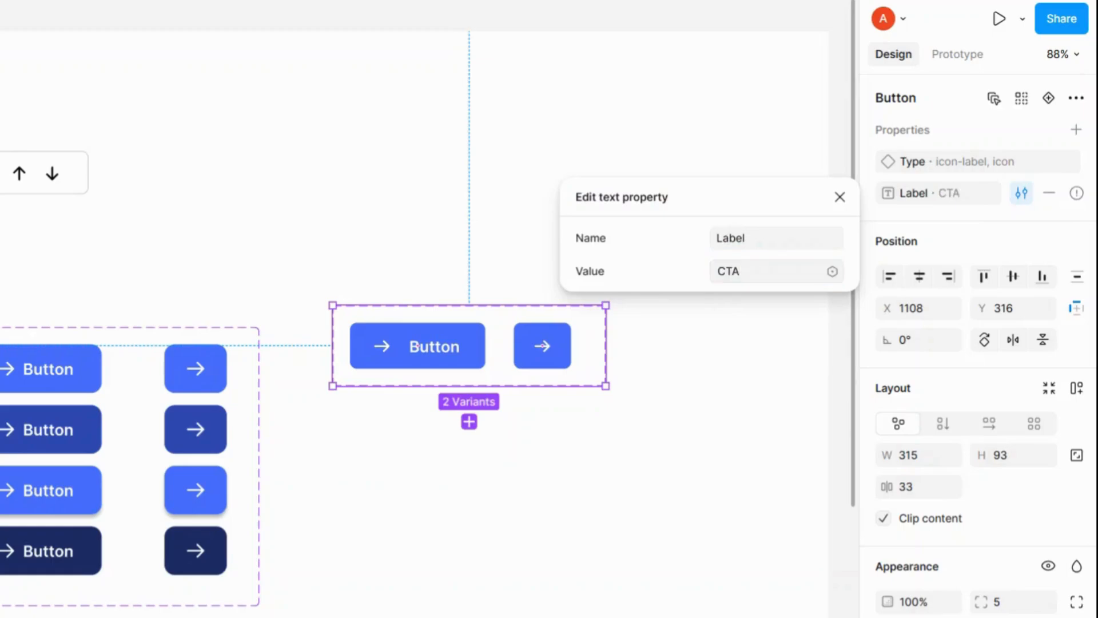
left_click(840, 197)
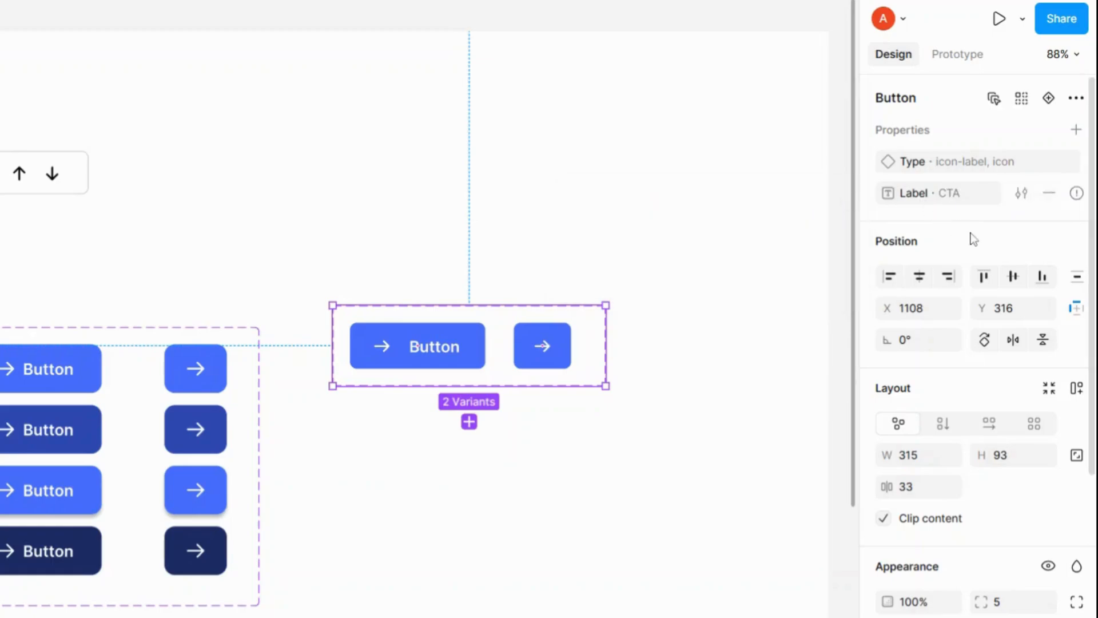
Step: Bind the first variant's text layer to the Label property
left_click(437, 346)
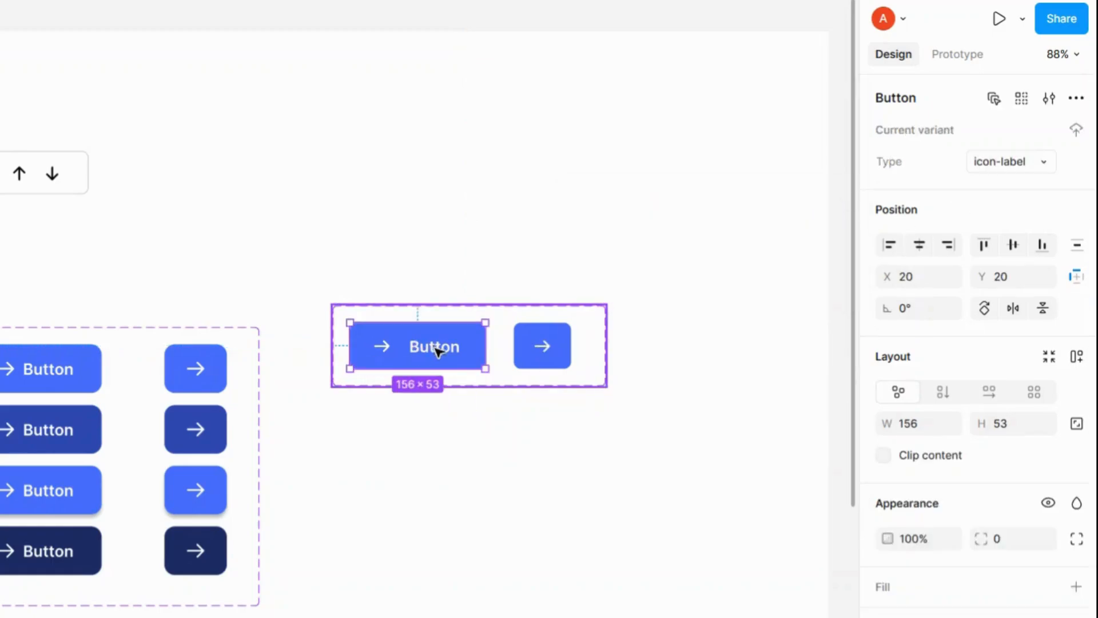
left_click(442, 348)
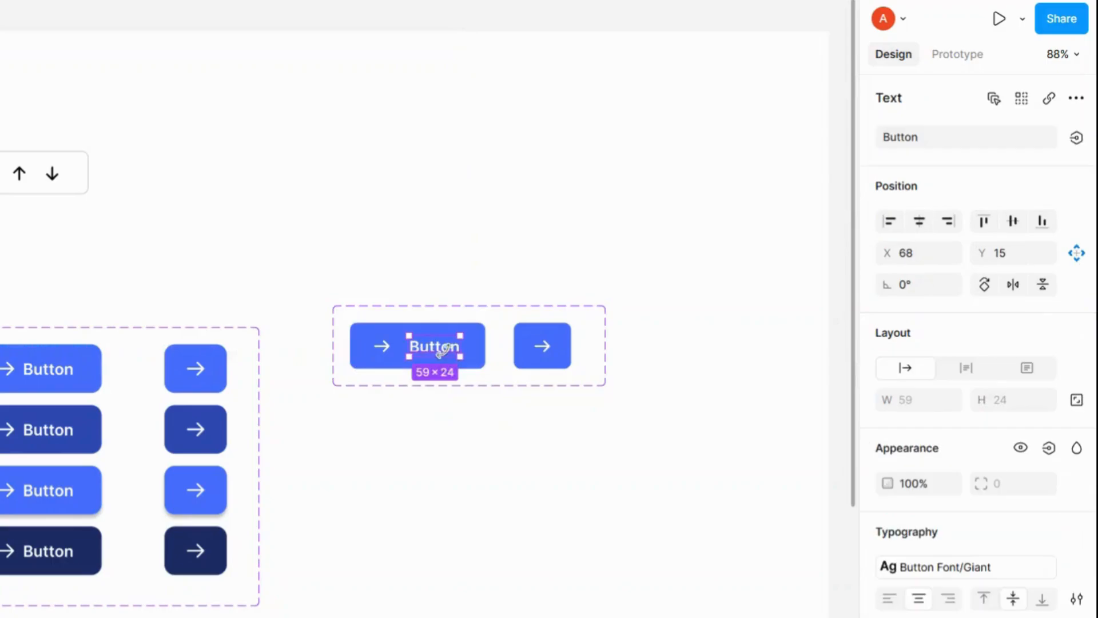
left_click(1077, 140)
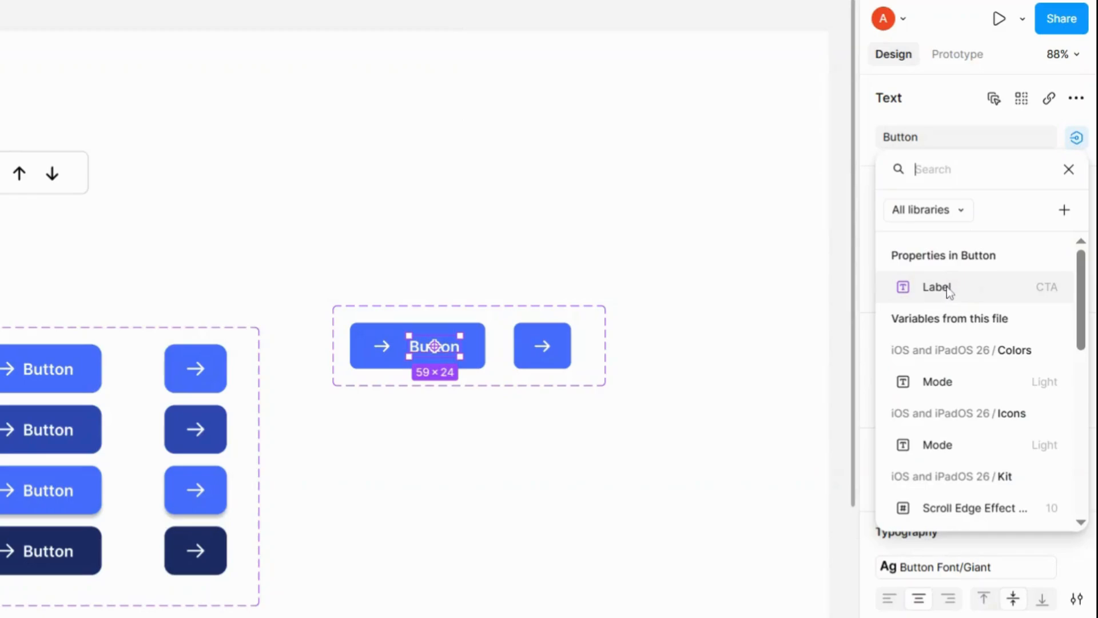
left_click(950, 292)
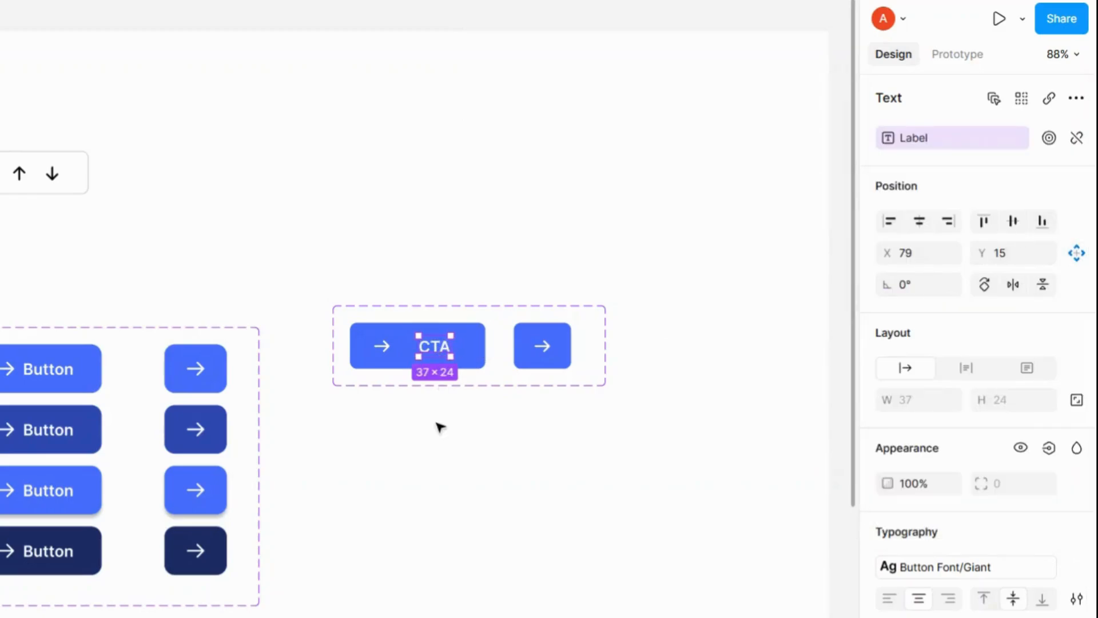
key("Escape")
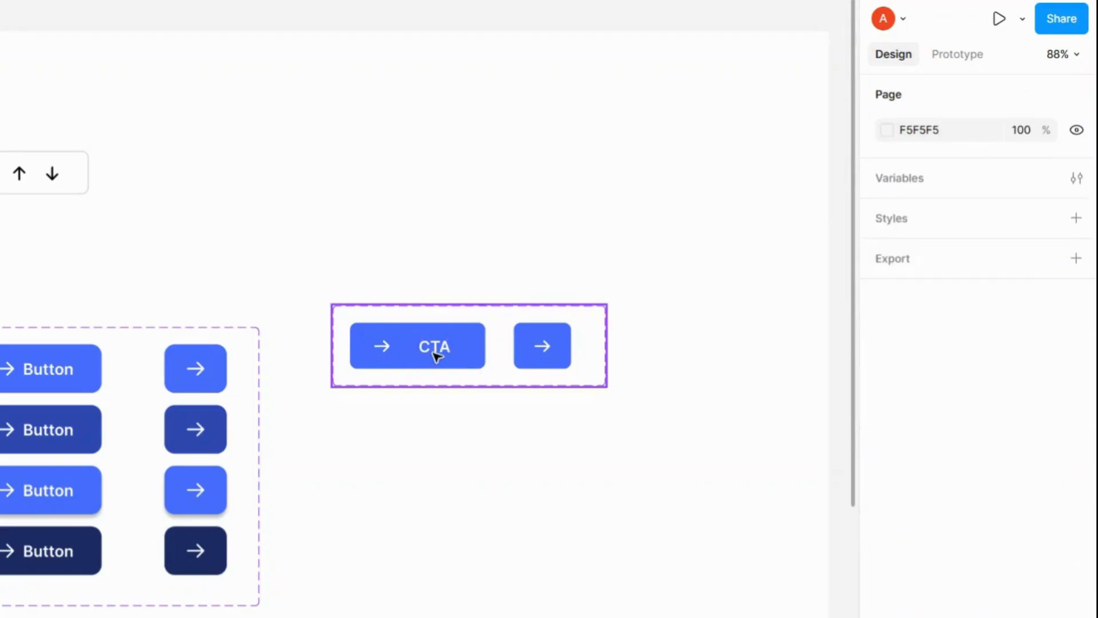
left_click(435, 355)
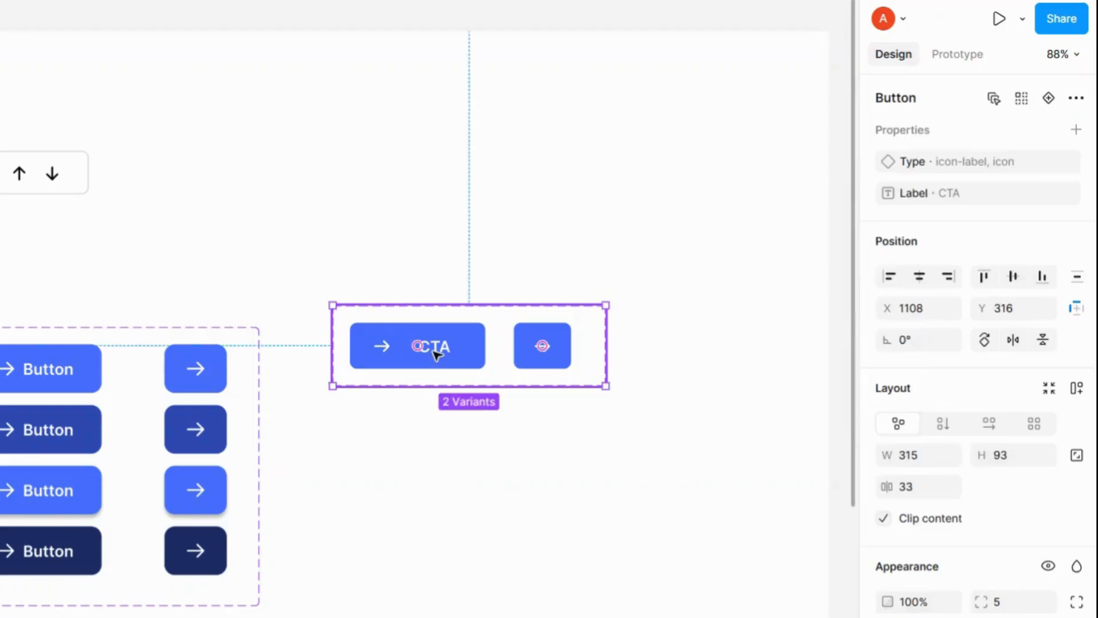
left_click(434, 355)
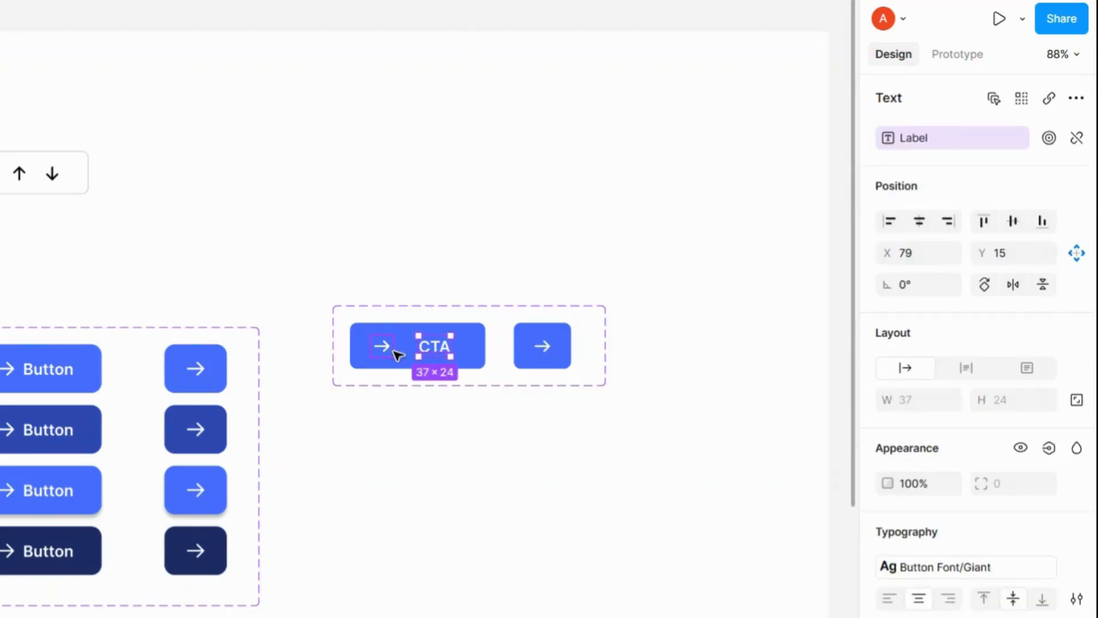
left_click(484, 319)
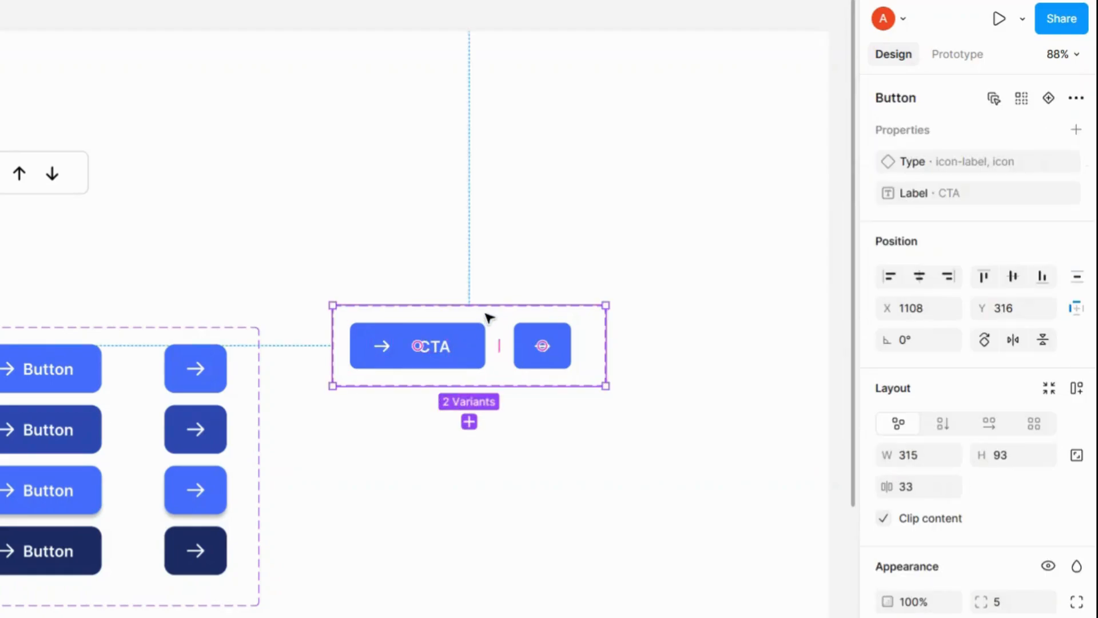
left_click(593, 269)
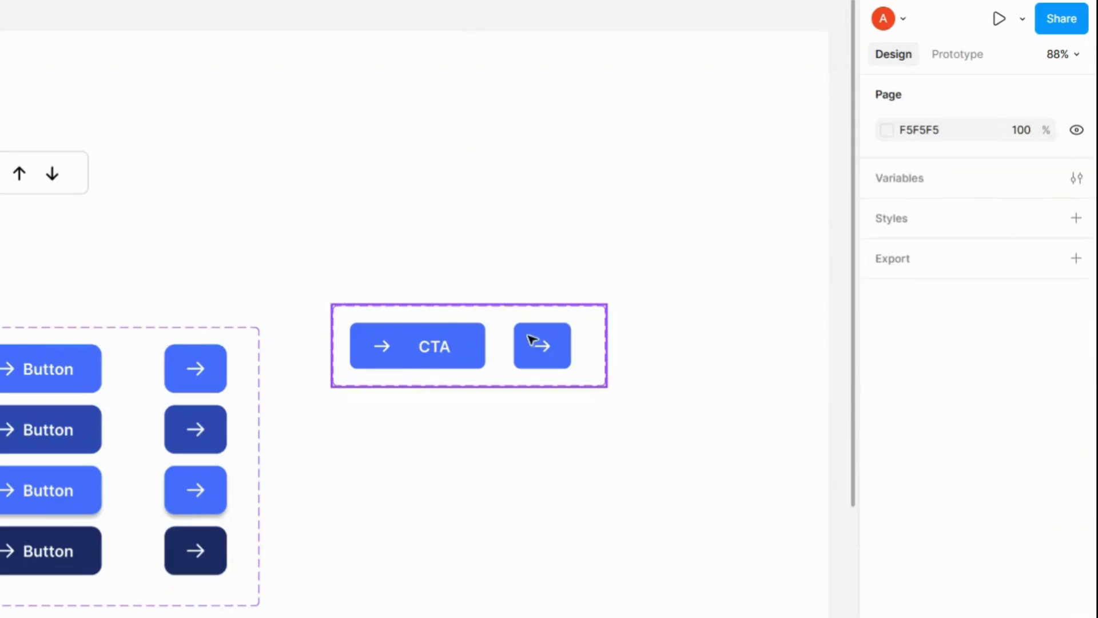
Step: Create a boolean property on the component set named Has left icon with the value True
left_click(450, 352)
left_click(1076, 129)
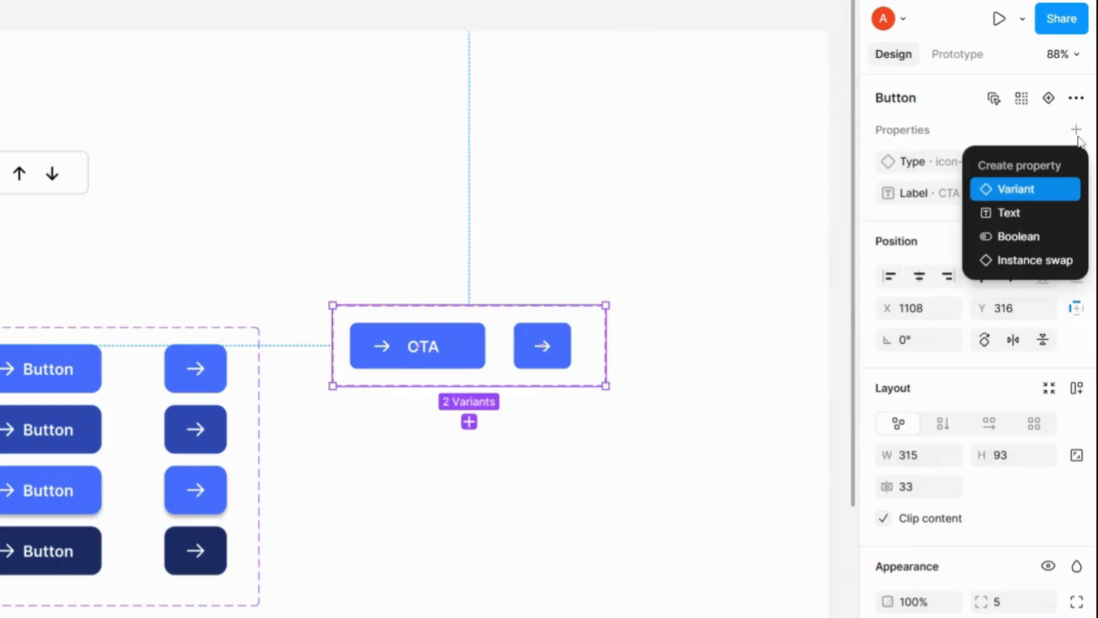
left_click(1018, 236)
double_click(703, 186)
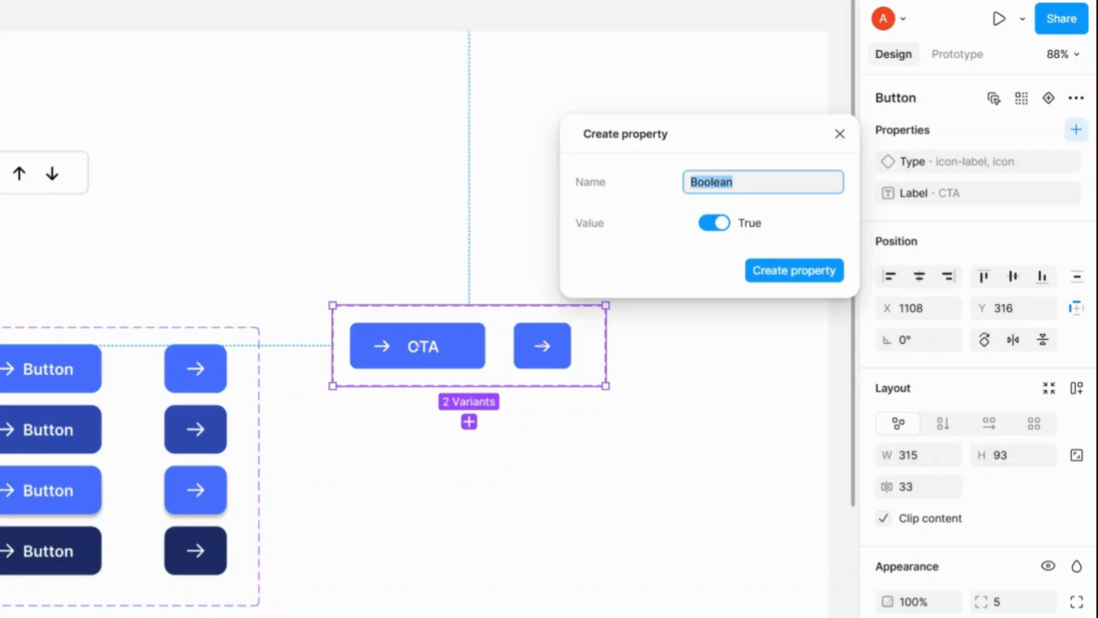
type("Has left icon")
left_click(767, 280)
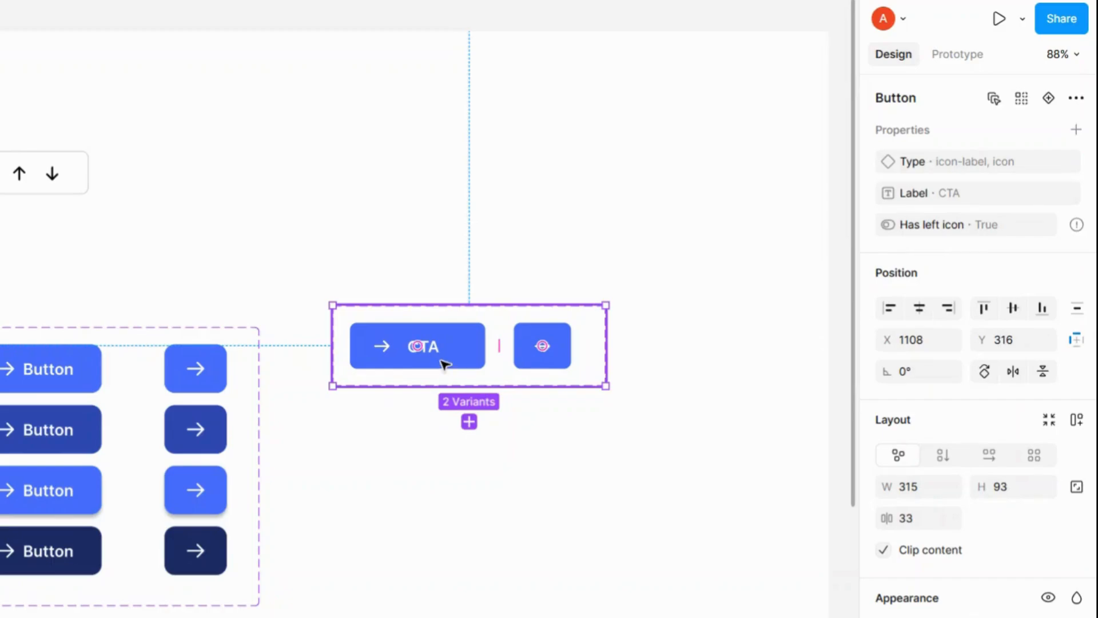
Step: Create a boolean property named Right Icon with its value set to False
left_click(1076, 130)
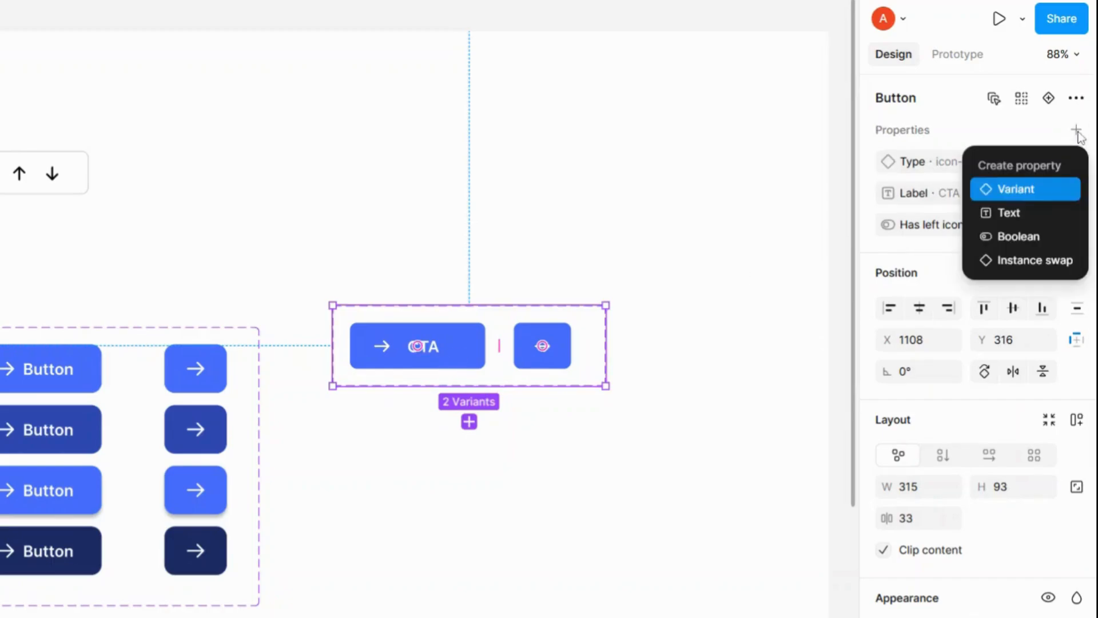
left_click(1017, 236)
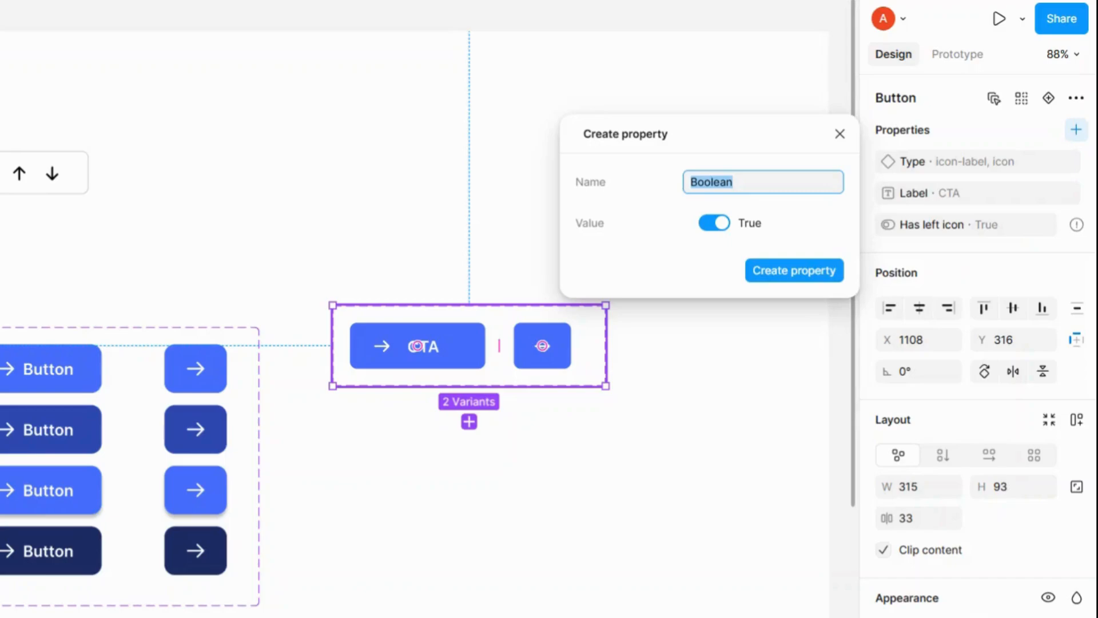
type("Right Icon")
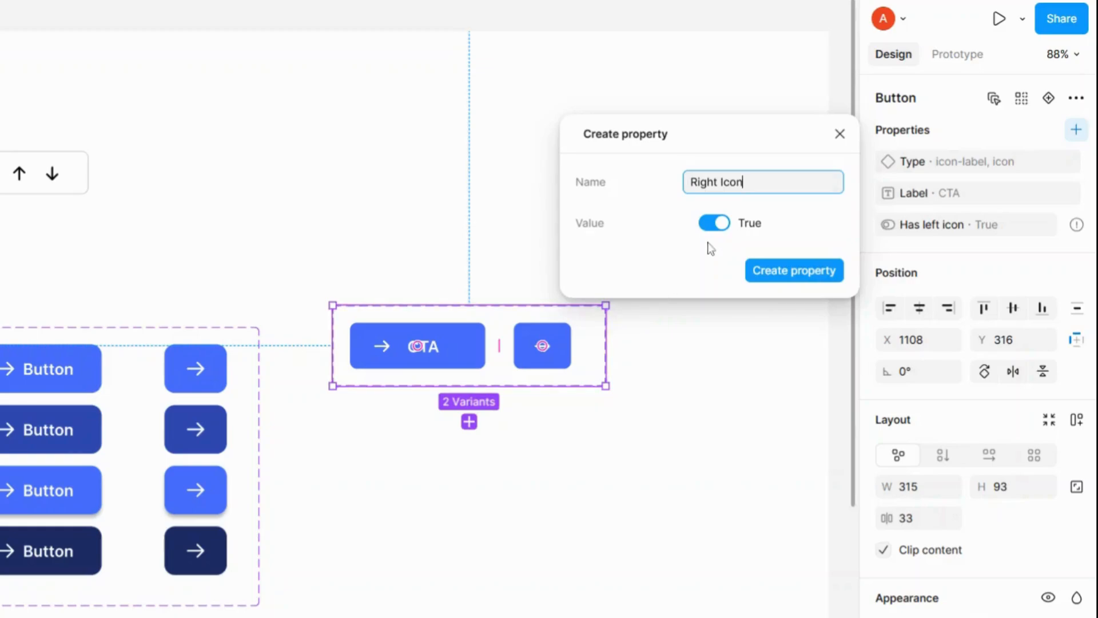
left_click(713, 223)
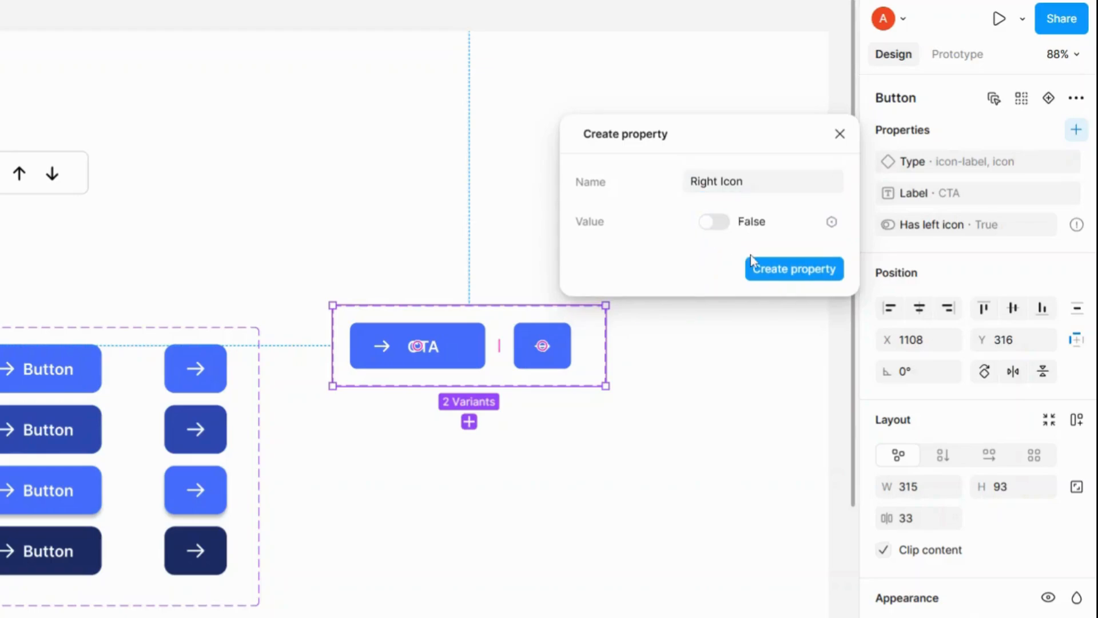
left_click(767, 275)
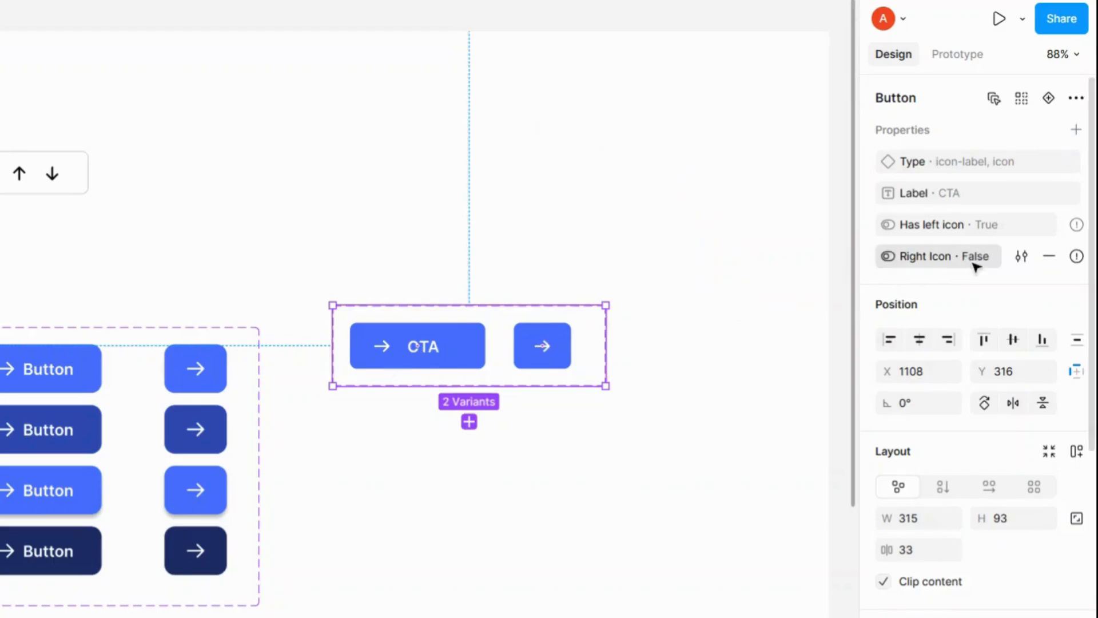
Step: Link the first variant's left arrow icon layer visibility to the Has left icon property
double_click(381, 352)
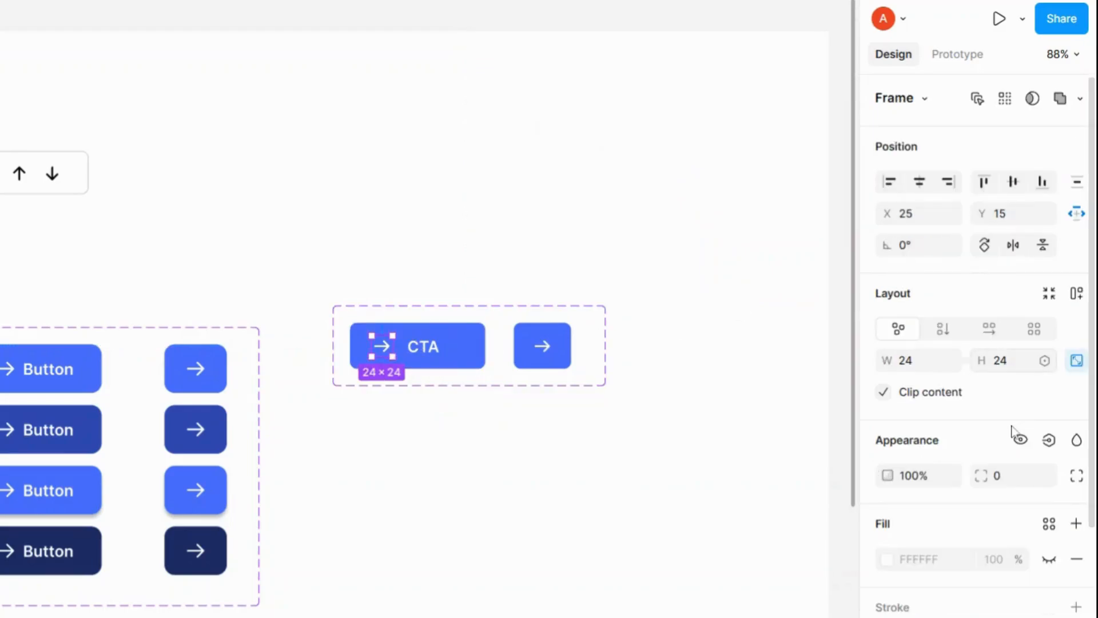
scroll(1009, 437, "down", 3)
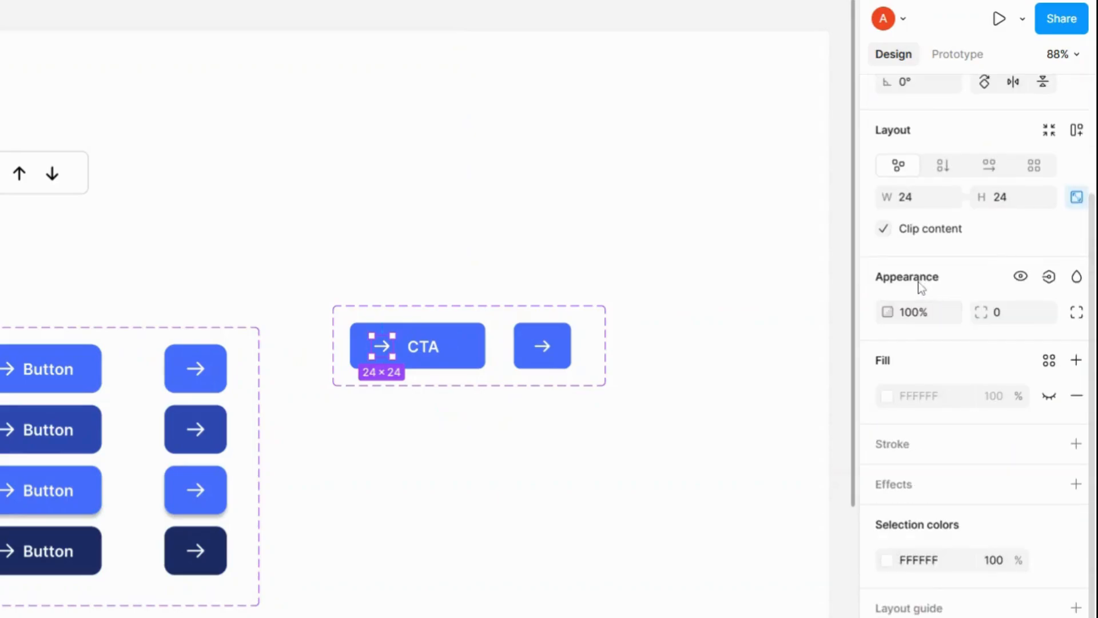
left_click(1049, 277)
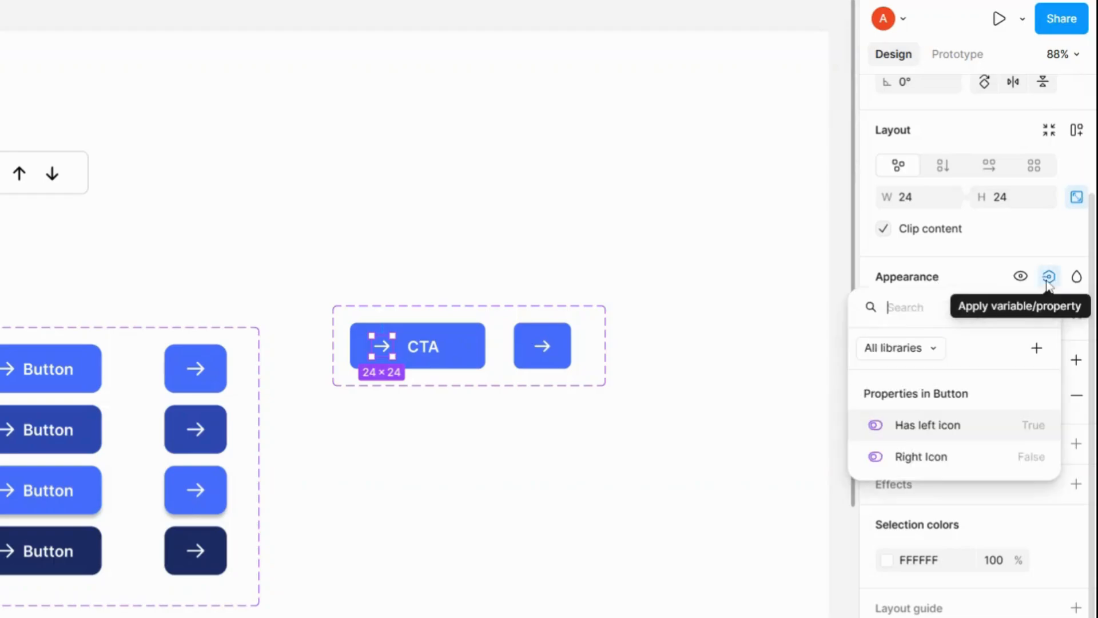
left_click(977, 429)
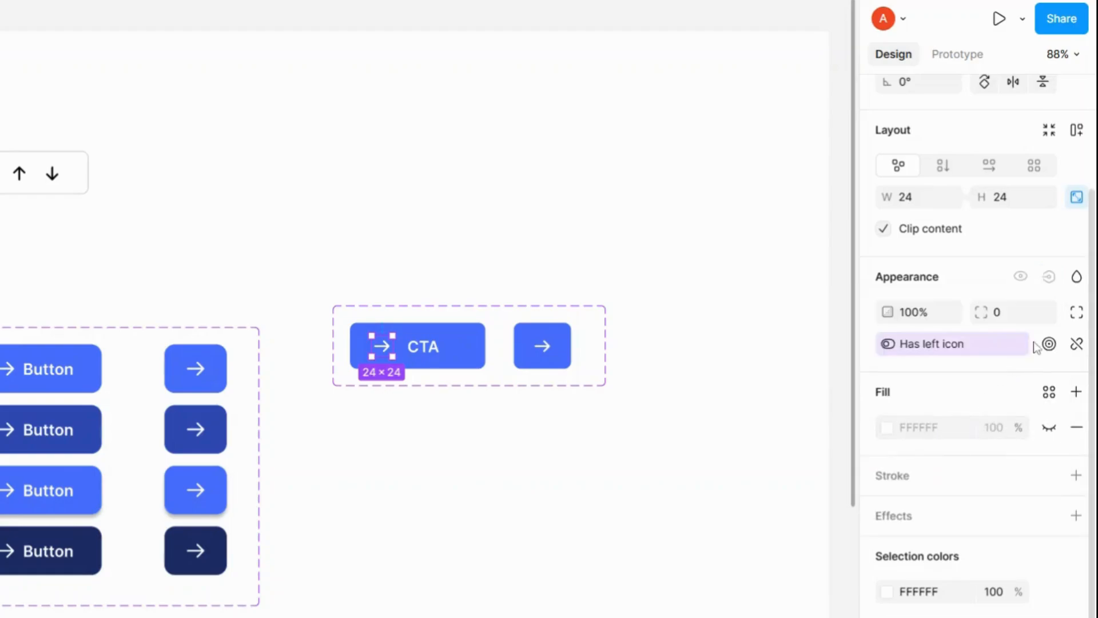
left_click(529, 314)
scroll(1047, 248, "up", 4)
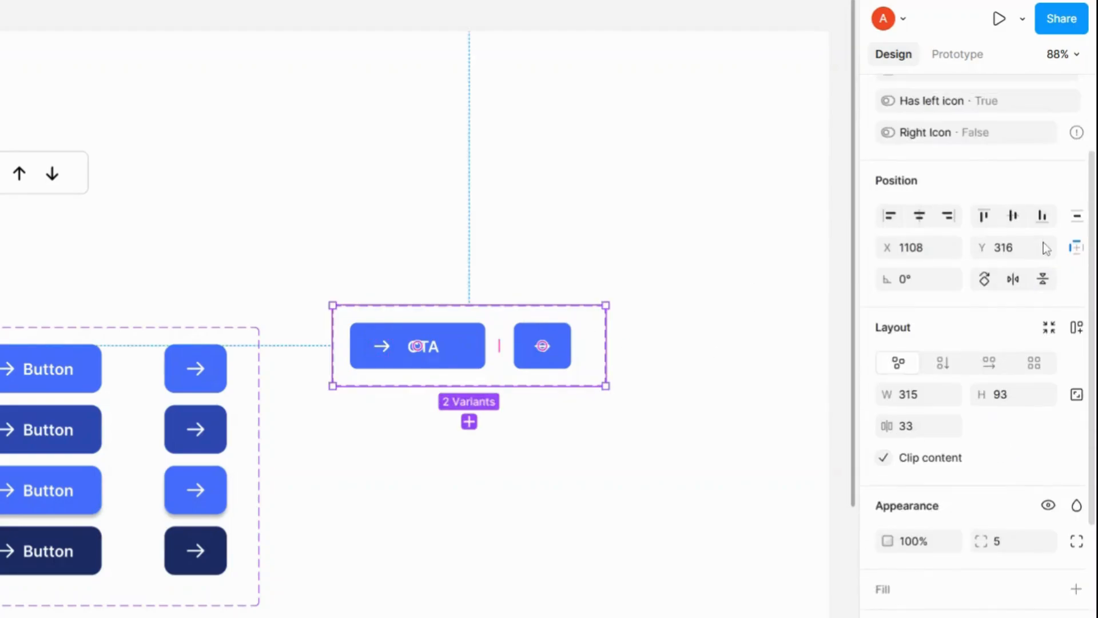
scroll(1047, 247, "up", 2)
left_click(1076, 131)
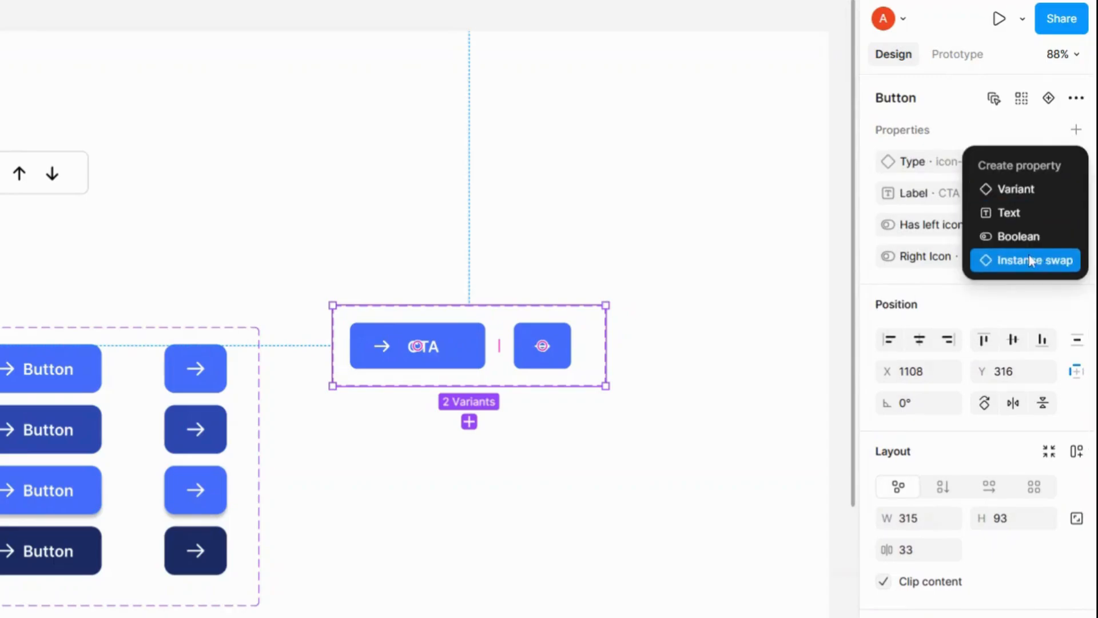
key("Escape")
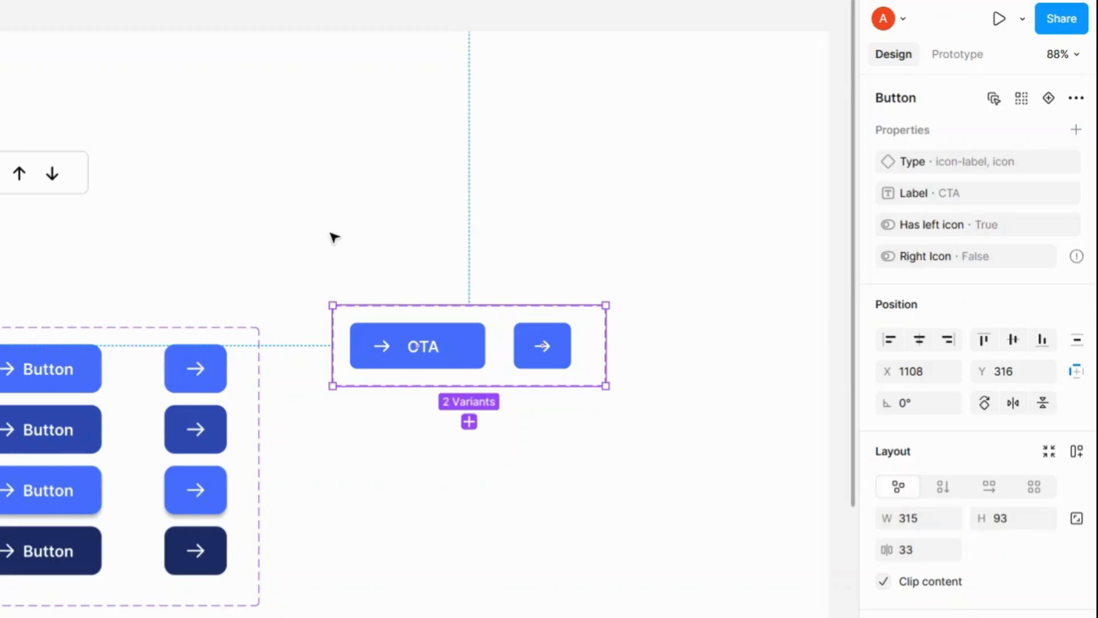
Step: Move the arrow icons section about 40 px to the right
left_click(321, 236)
left_click_drag(305, 226, 373, 229)
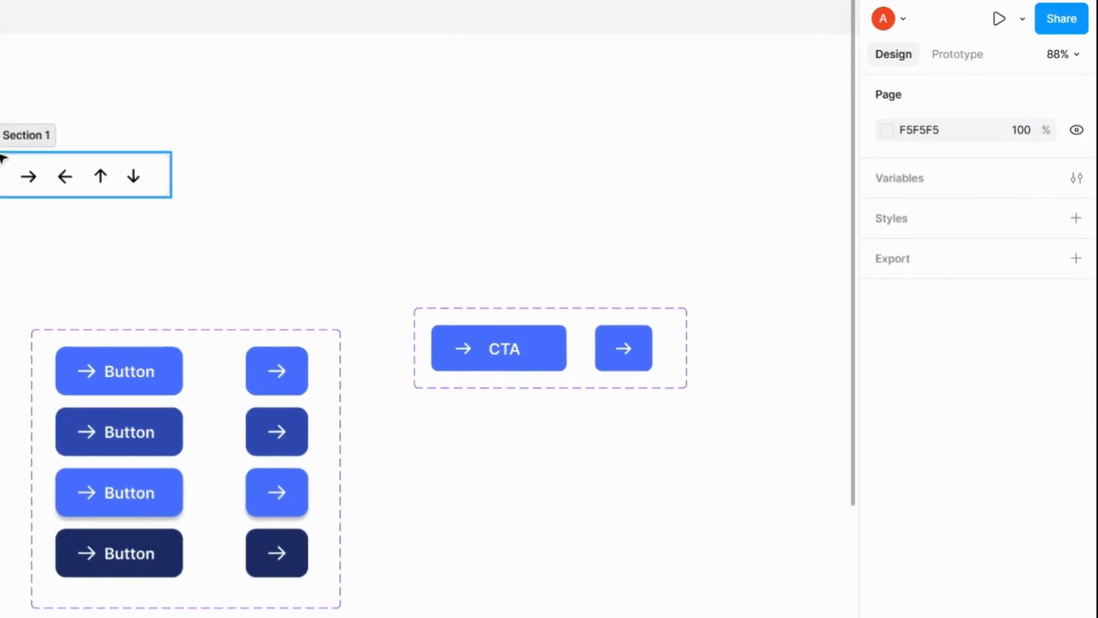
left_click(19, 142)
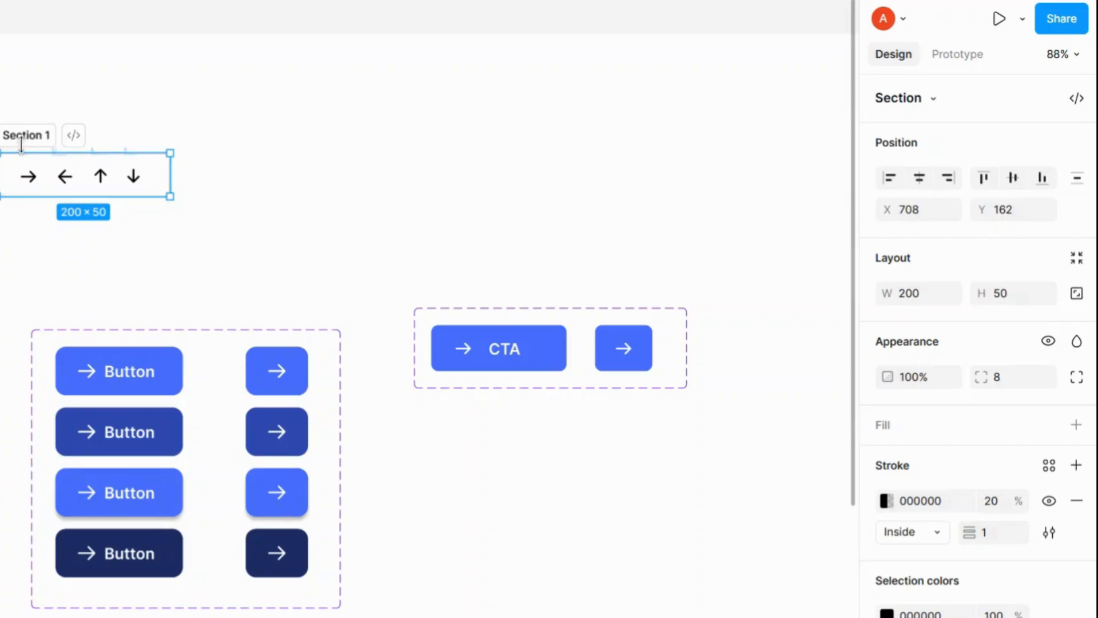
left_click_drag(28, 144, 62, 150)
Step: Nudge the right-arrow icon 3 px to the left inside the section
left_click(303, 177)
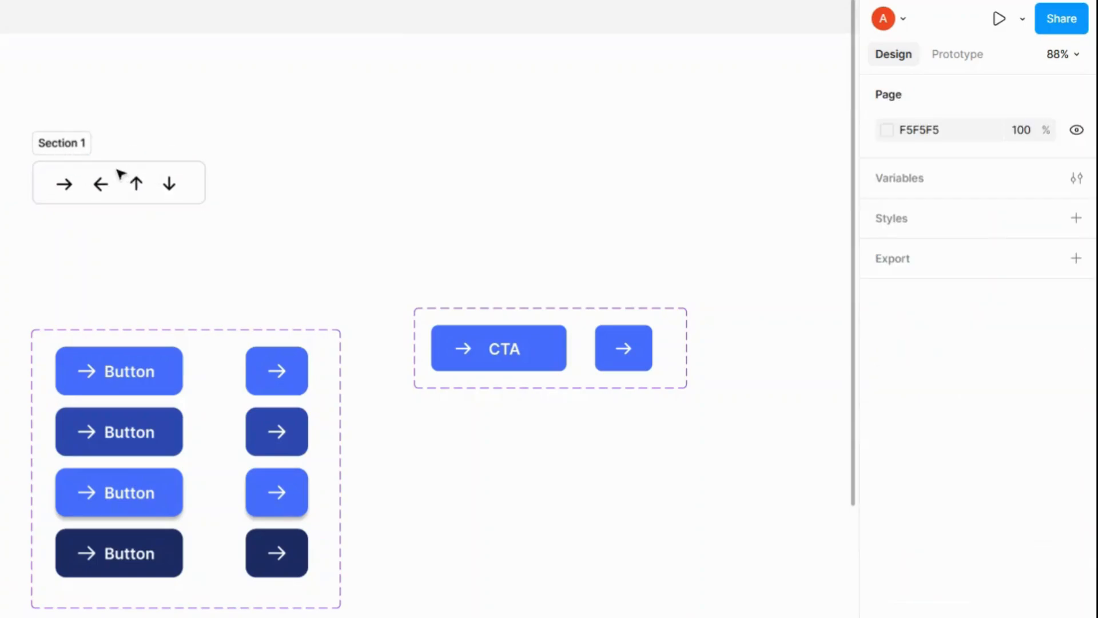
left_click(68, 147)
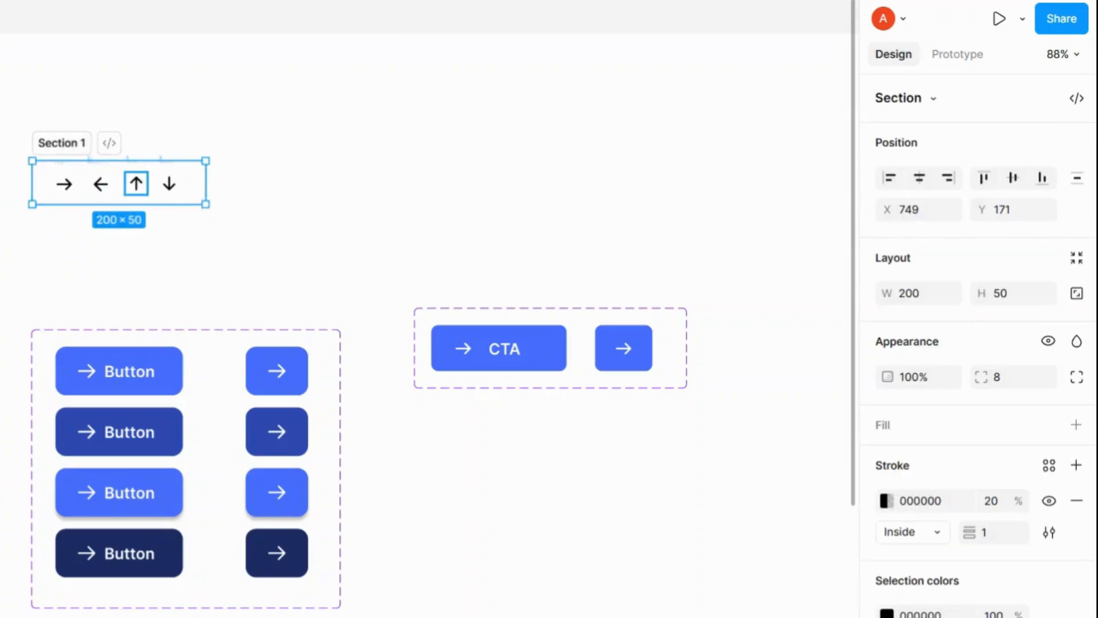
left_click(100, 184)
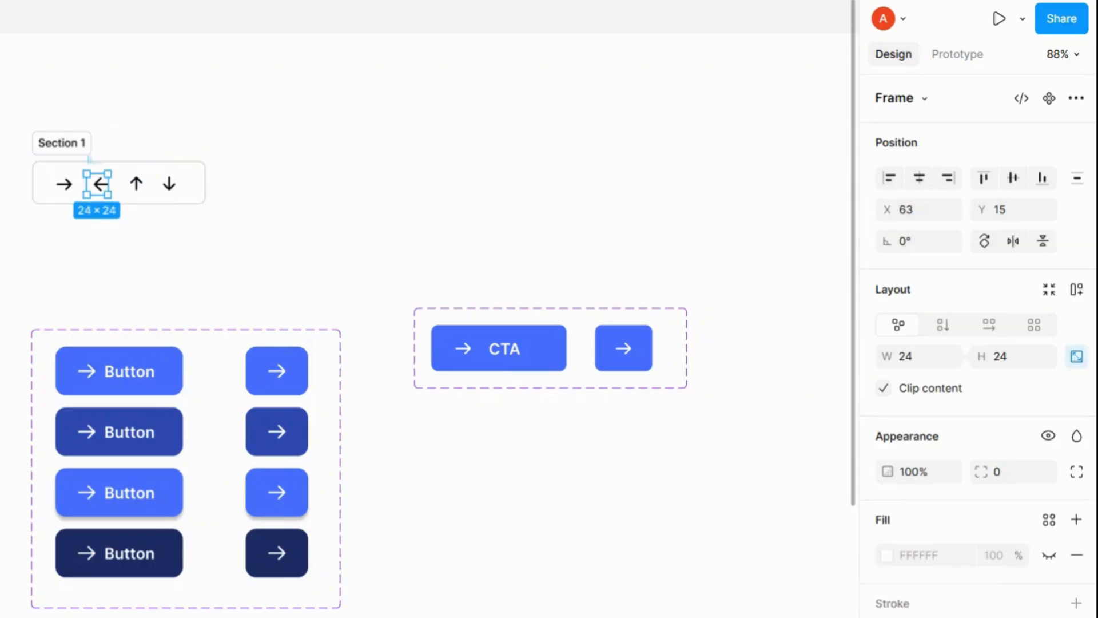
left_click(136, 184)
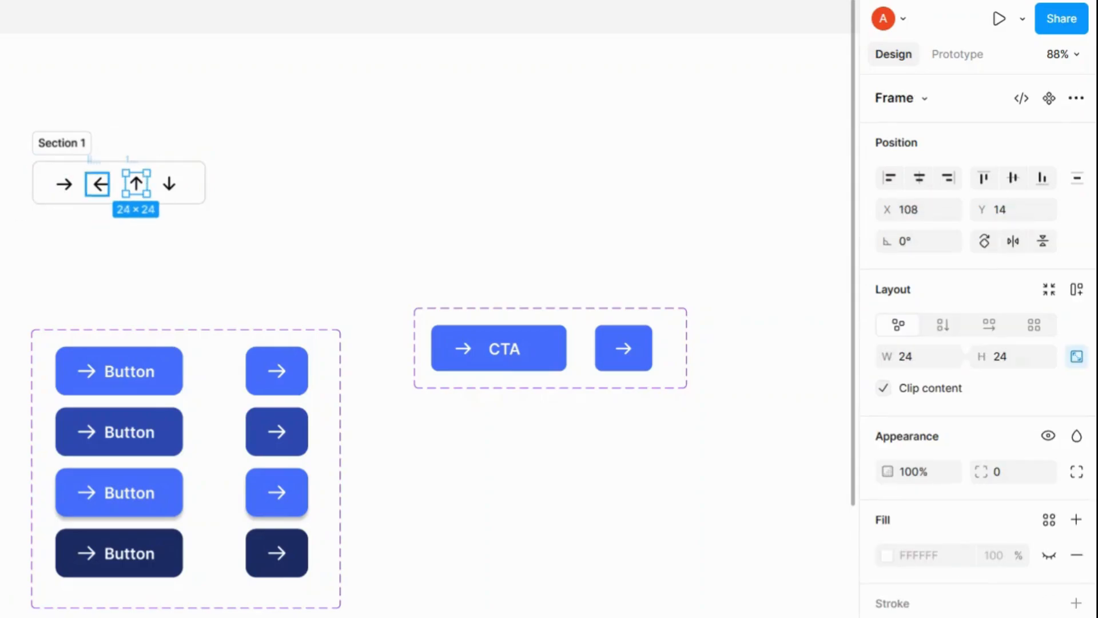
left_click(101, 184)
left_click(64, 185)
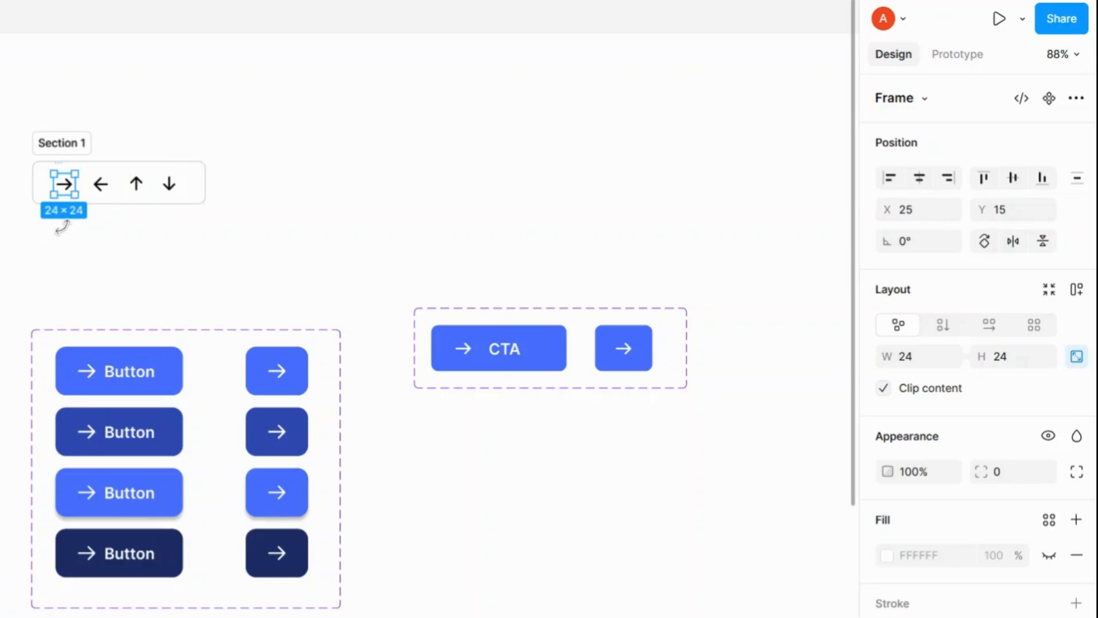
key("Left")
key("Left")
key("Left")
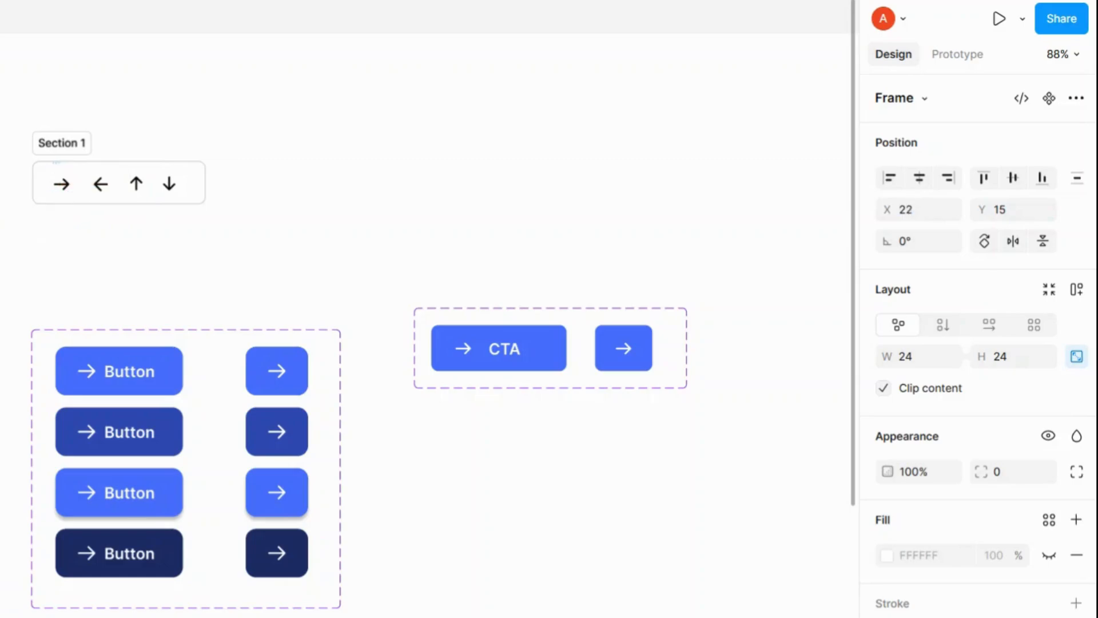
Step: Convert each of the four arrow icons (right, left, down, up) into a component
left_click(1048, 100)
left_click(99, 184)
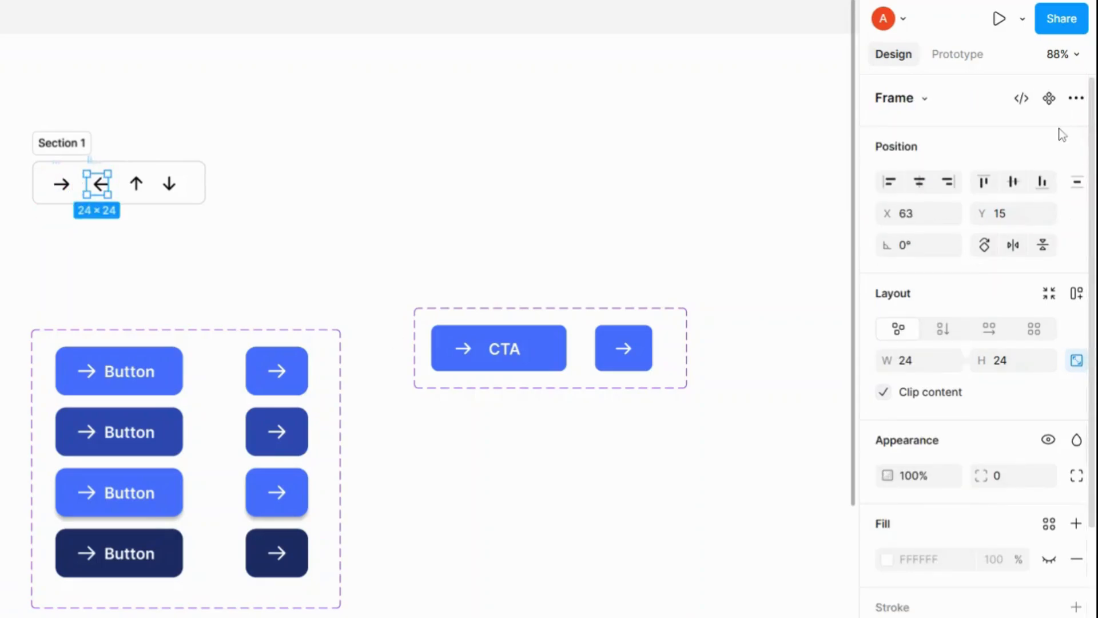
left_click(1049, 101)
left_click(170, 184)
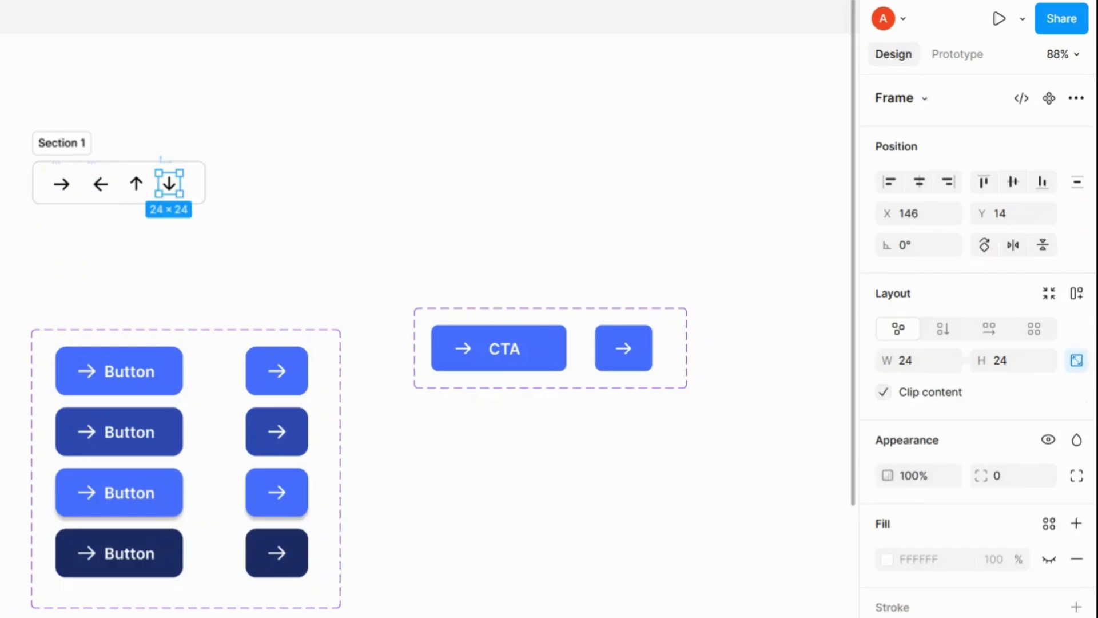
left_click(1049, 99)
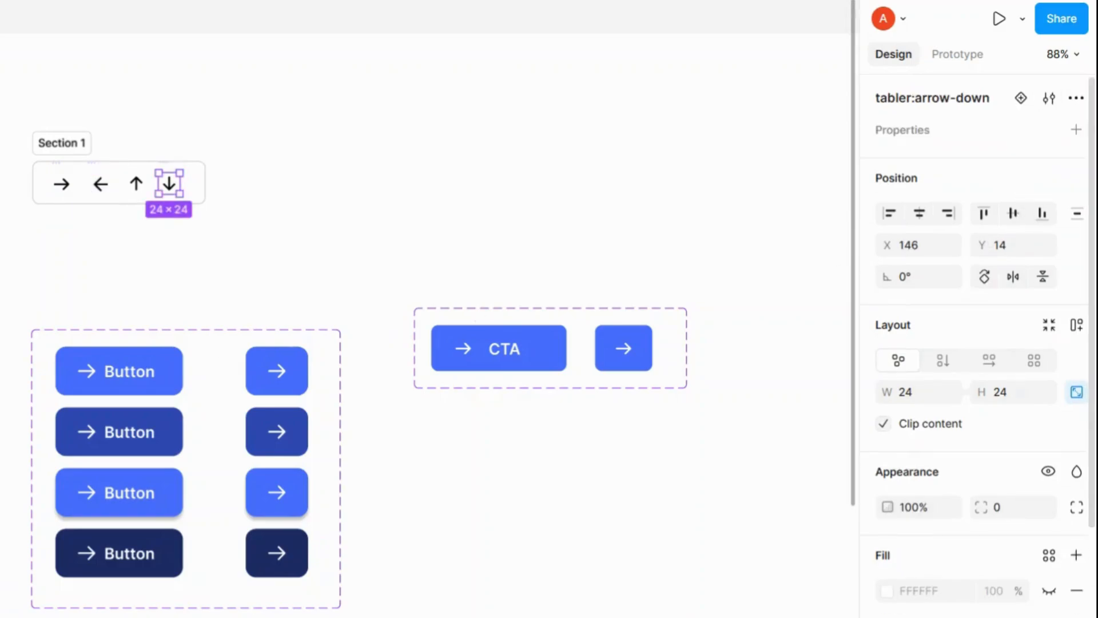
left_click(136, 184)
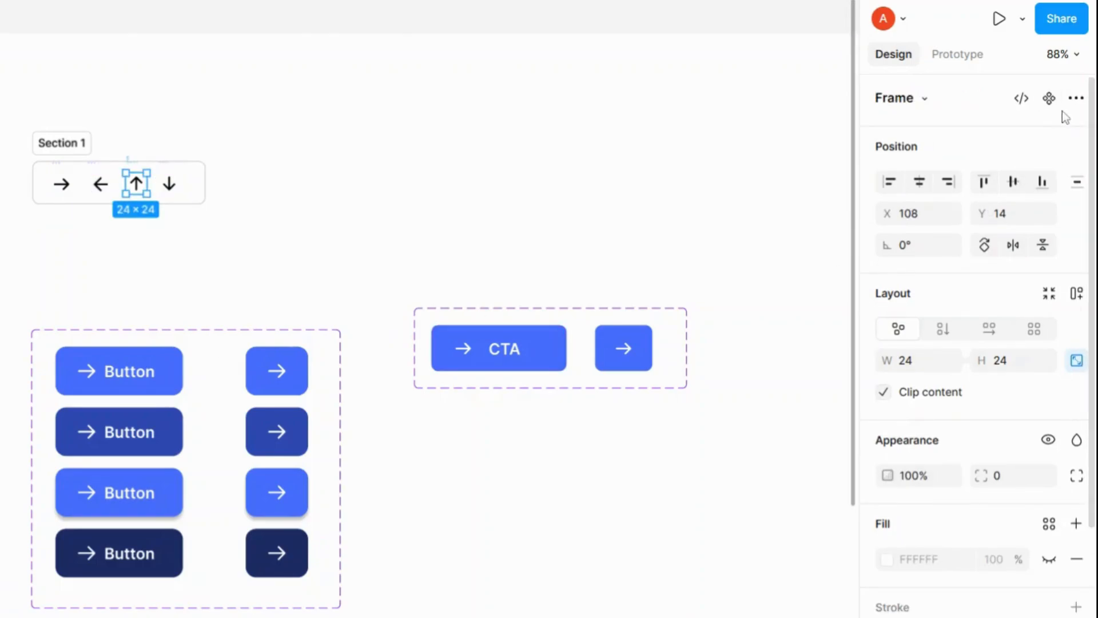
left_click(1049, 99)
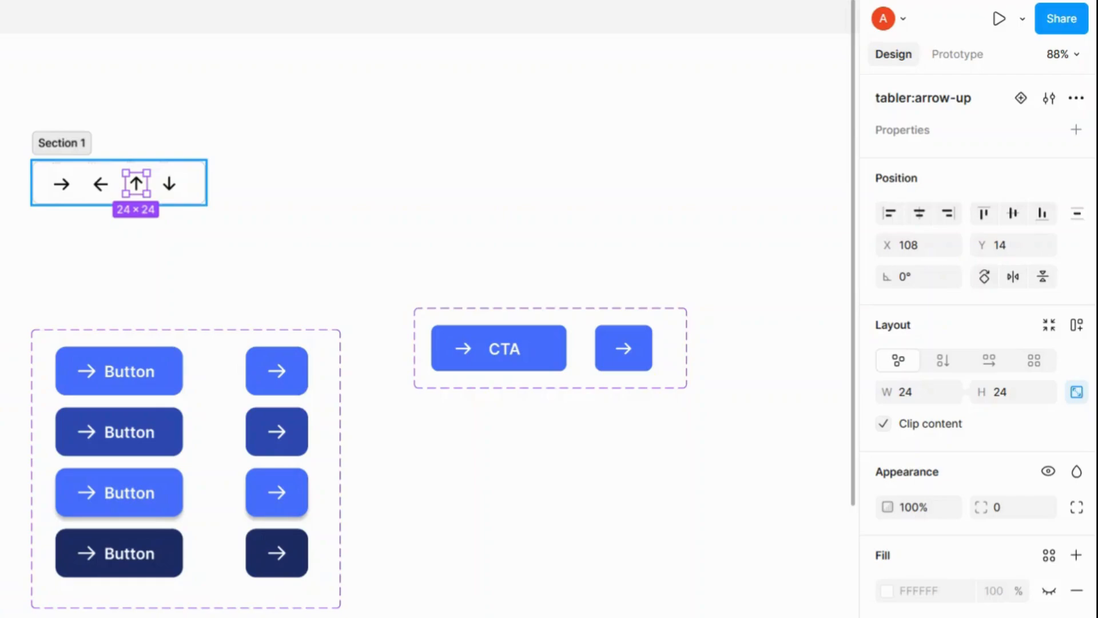
Step: Rename the icons section to Icons
key("Escape")
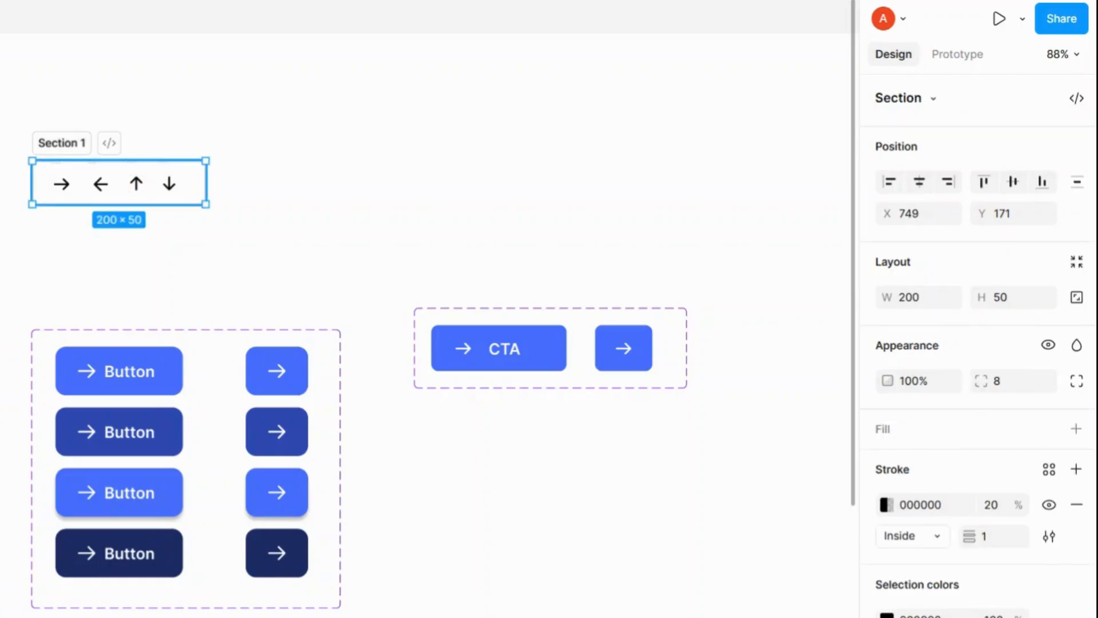
type("Icons")
key("Return")
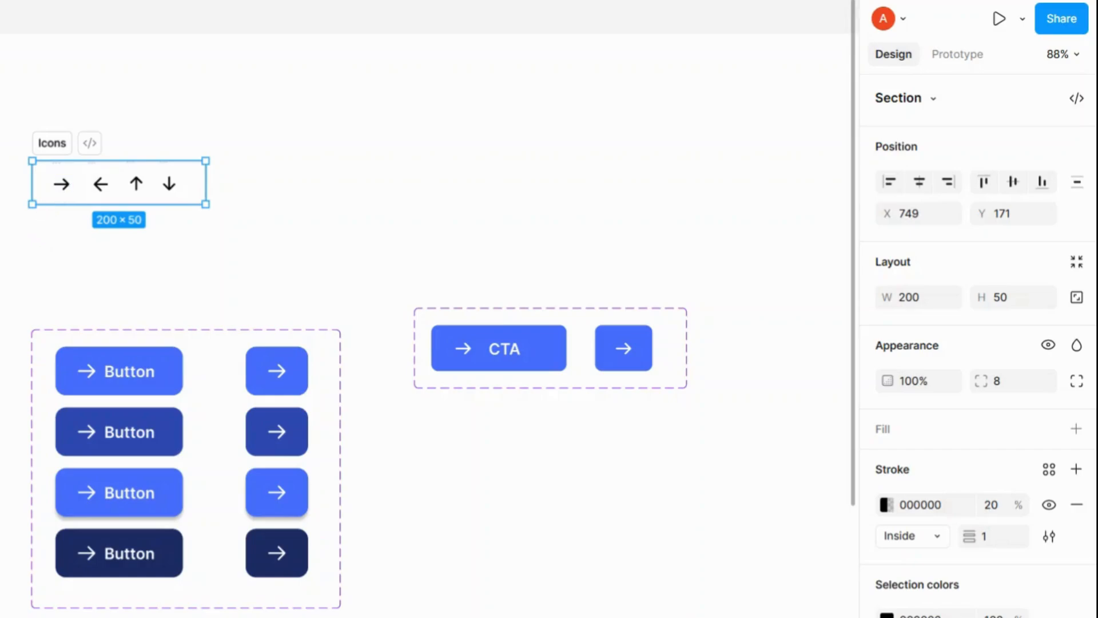
Step: Place an instance of the right-arrow icon component on the canvas above the button set
left_click_drag(0, 344, 456, 176)
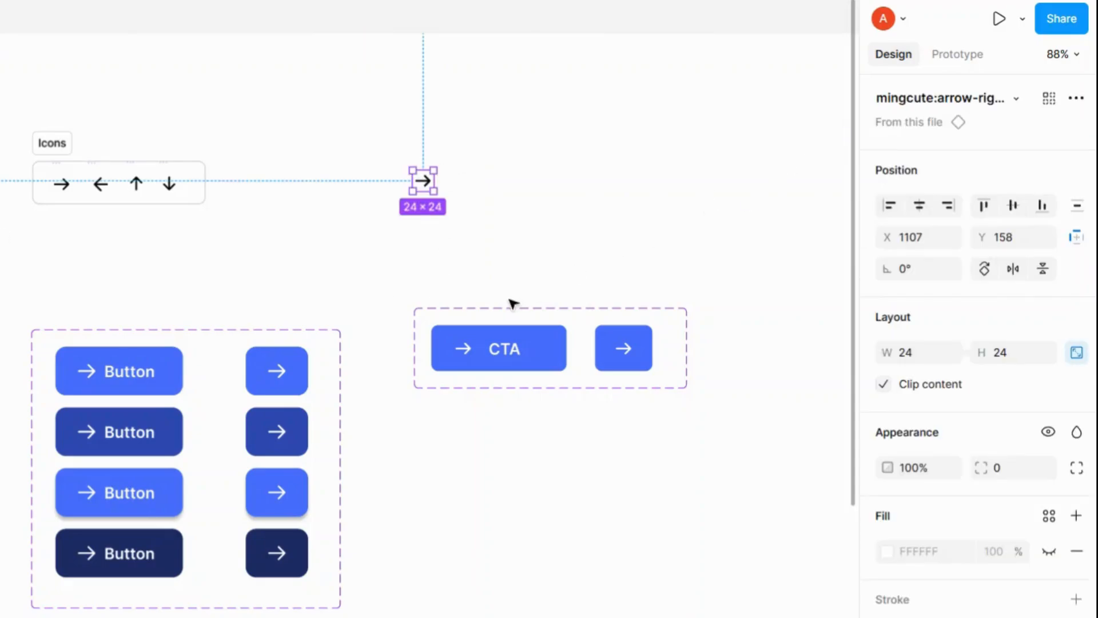
Step: Create an instance swap property on the Button set named Icons with the line-md:arrow-left icon as its value
left_click(496, 314)
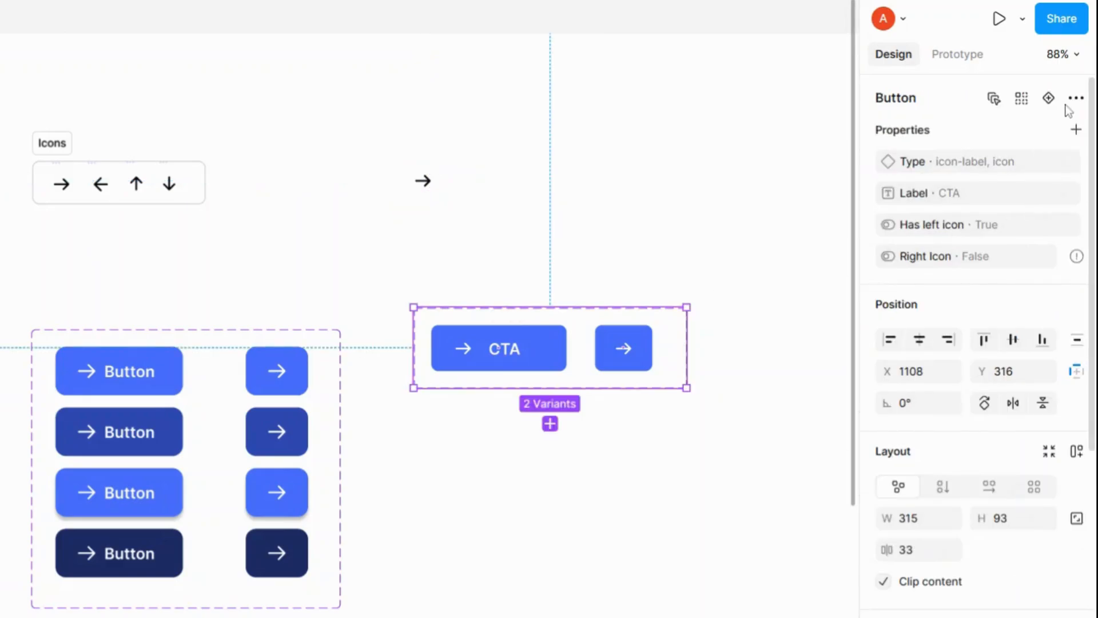
left_click(1076, 130)
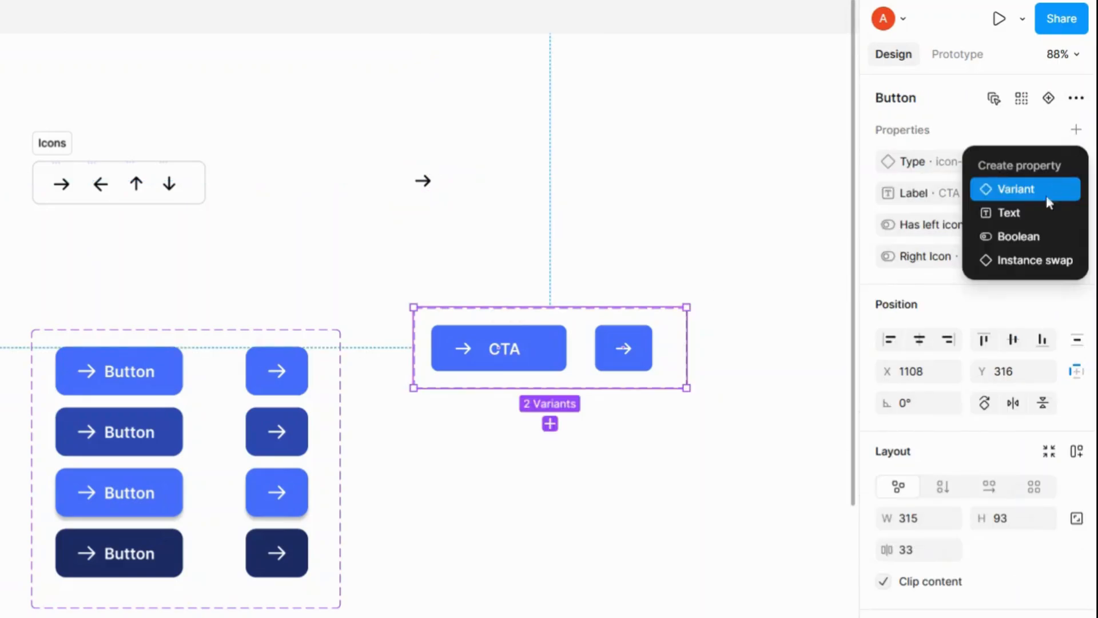
left_click(1033, 261)
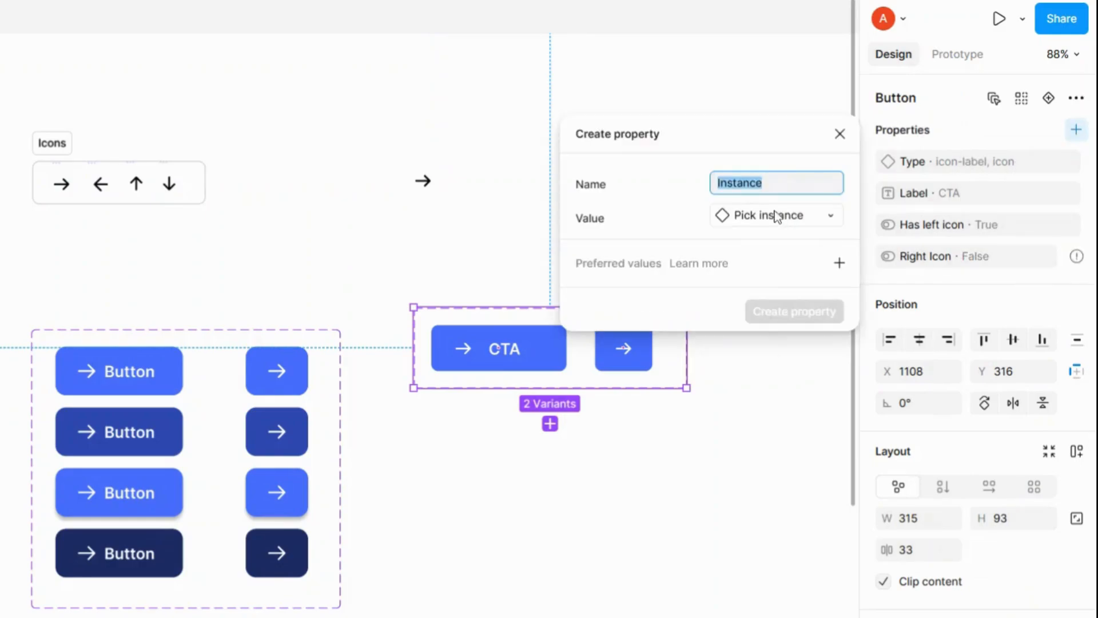
type("Icons")
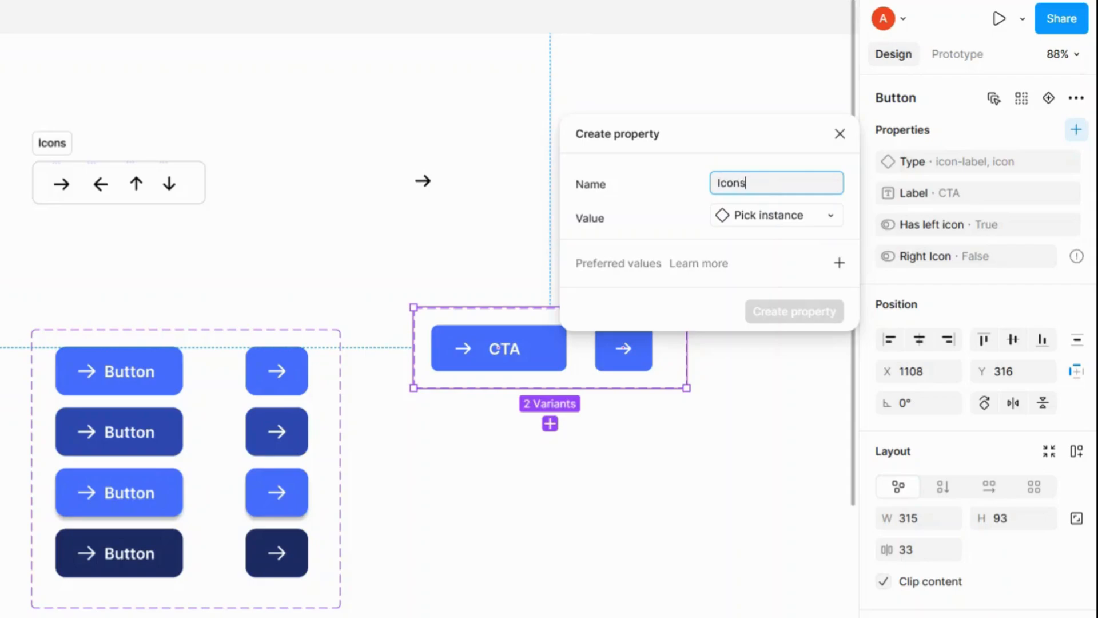
left_click(819, 221)
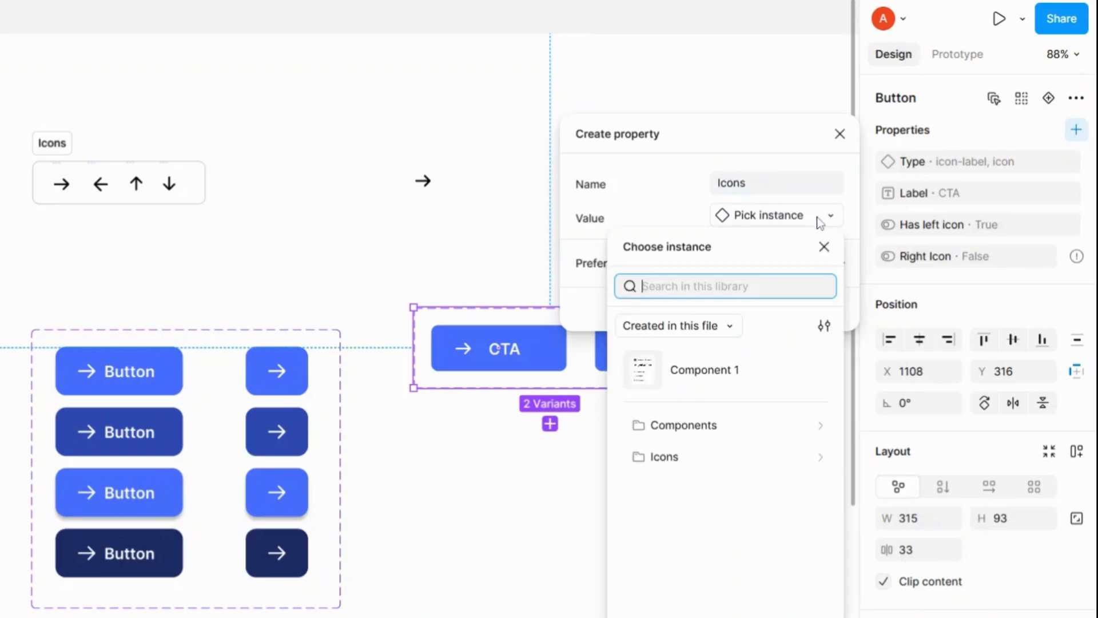
left_click(663, 461)
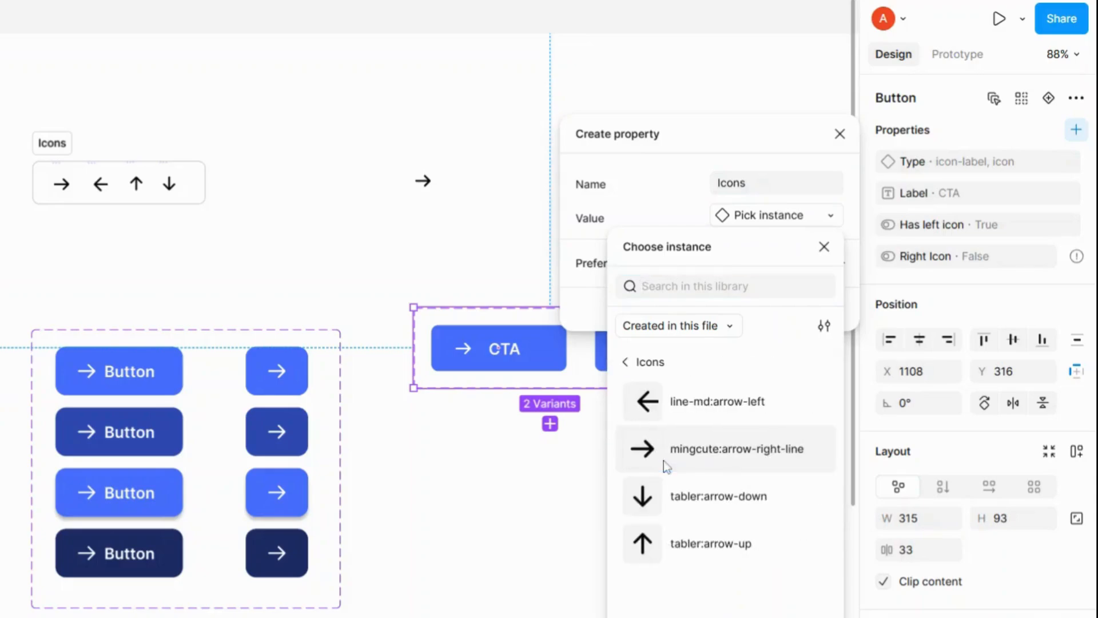
left_click(676, 411)
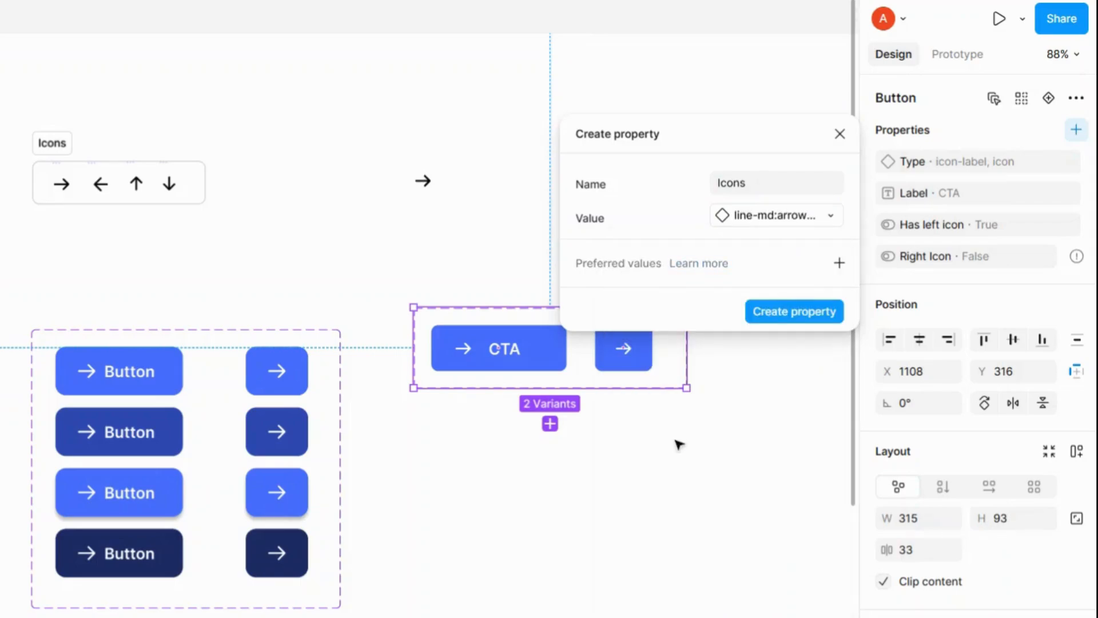
Step: Add all four arrow icons as preferred values and create the Icons property
left_click(839, 264)
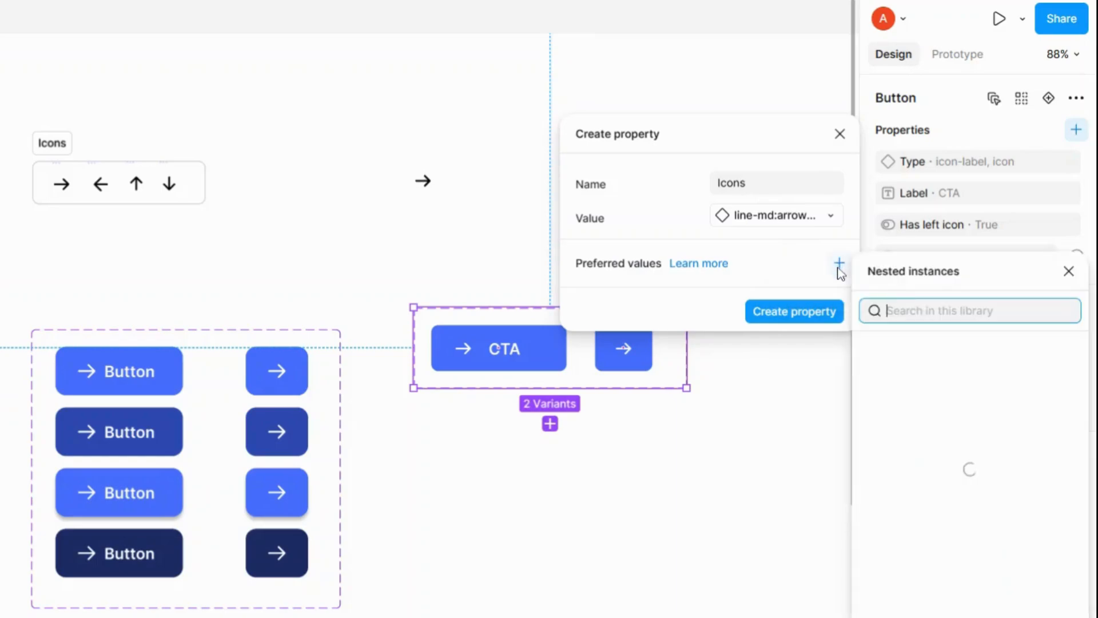
left_click(913, 467)
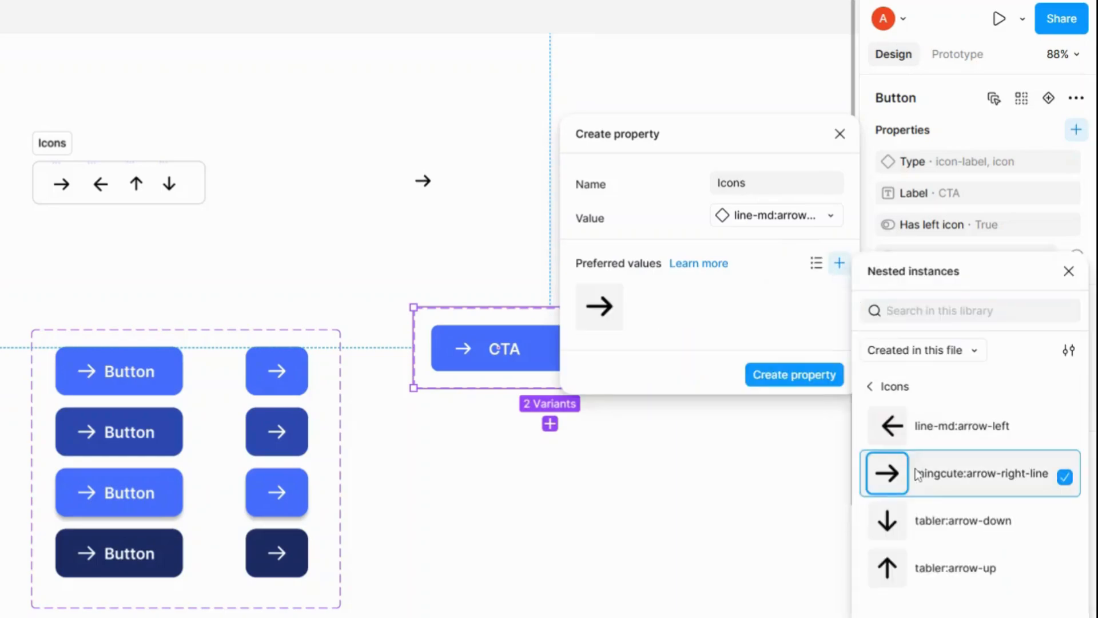
left_click(928, 523)
left_click(925, 570)
left_click(946, 433)
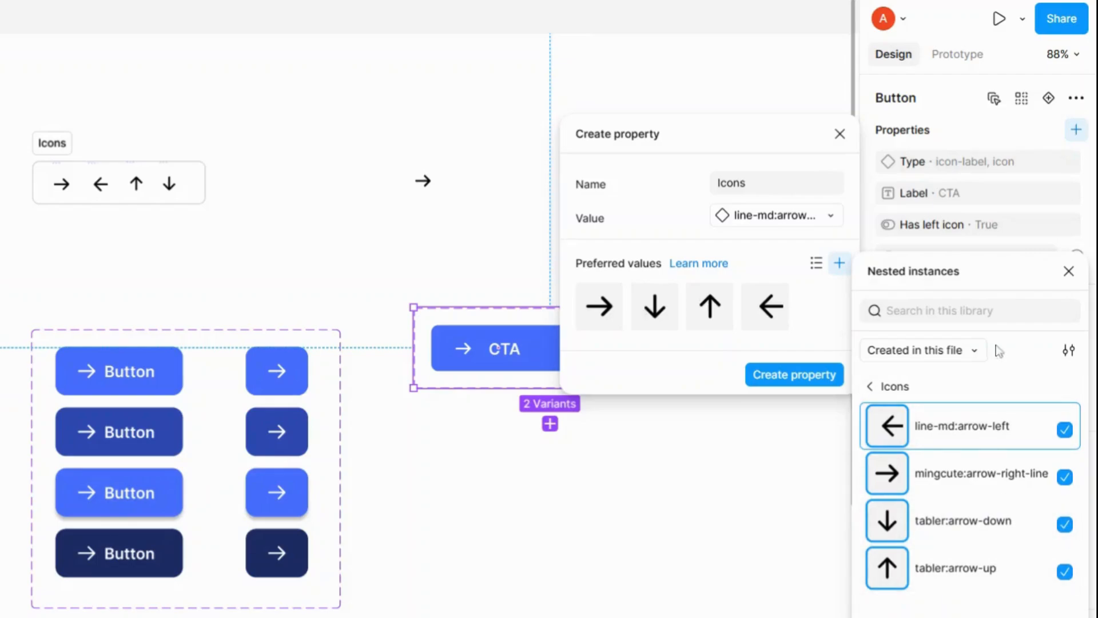
left_click(1069, 272)
left_click(792, 375)
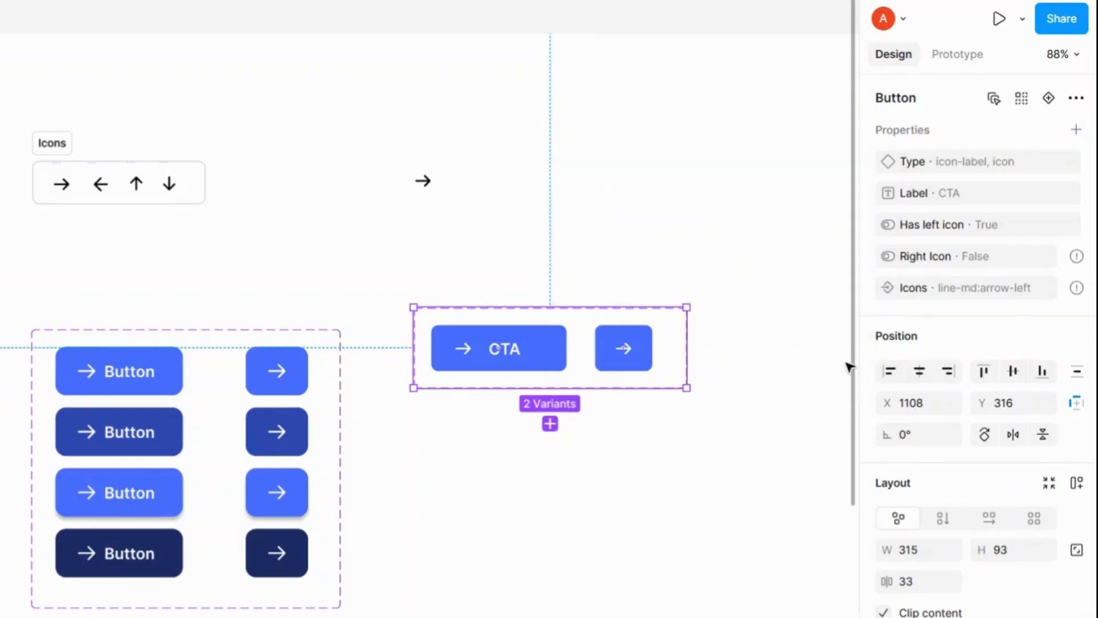
Step: Examine the arrow icon instance and the icon layers inside the CTA and icon-only button variants
left_click(427, 186)
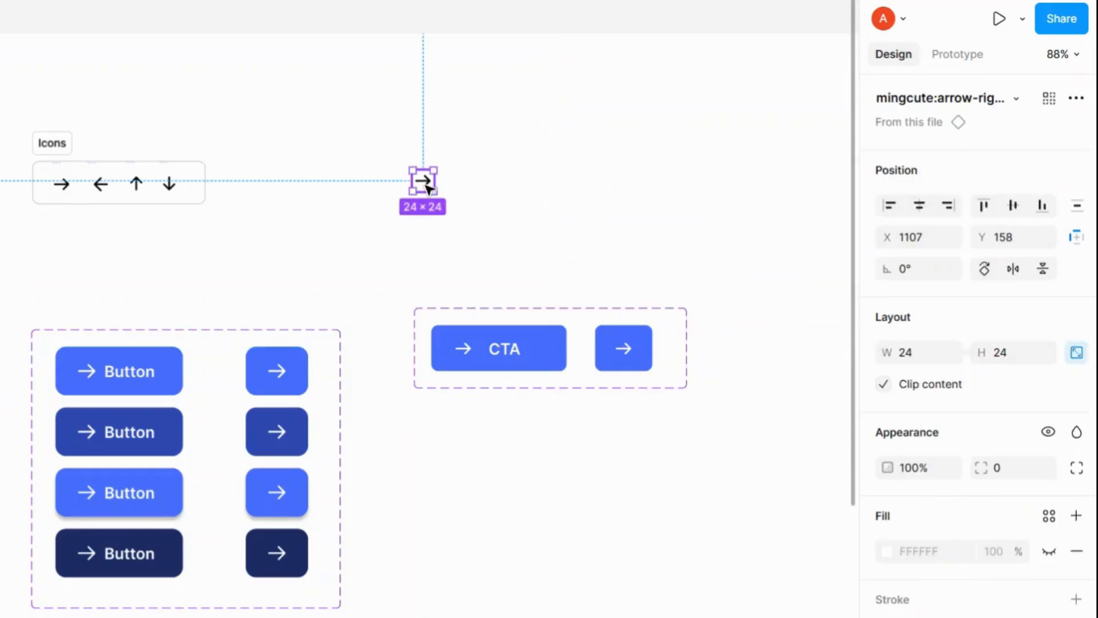
left_click(444, 314)
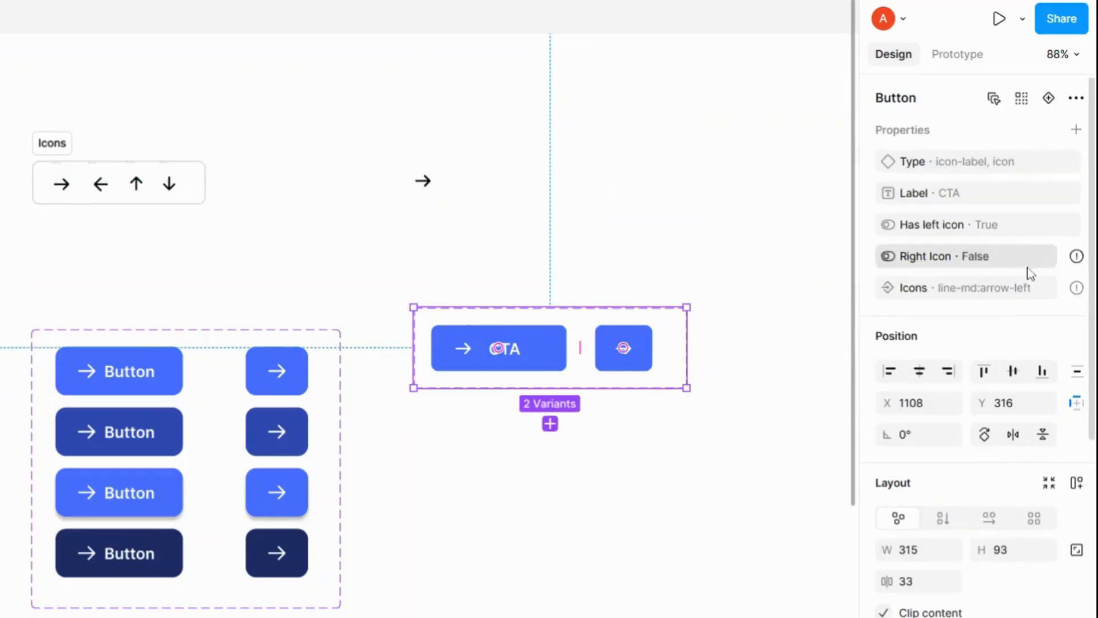
mouse_move(1040, 290)
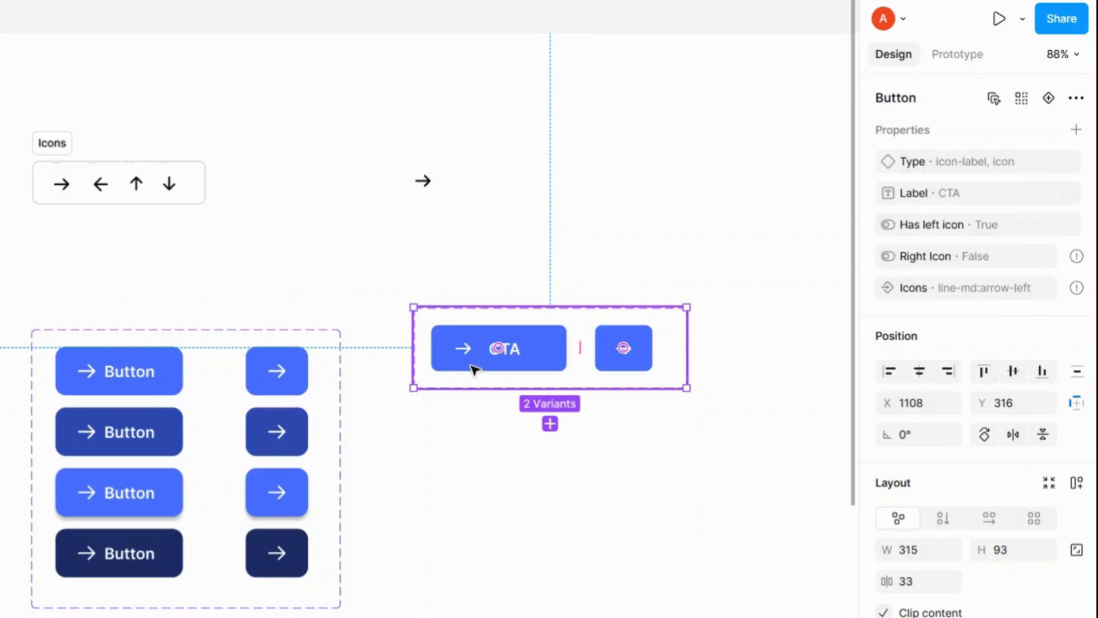
left_click(424, 182)
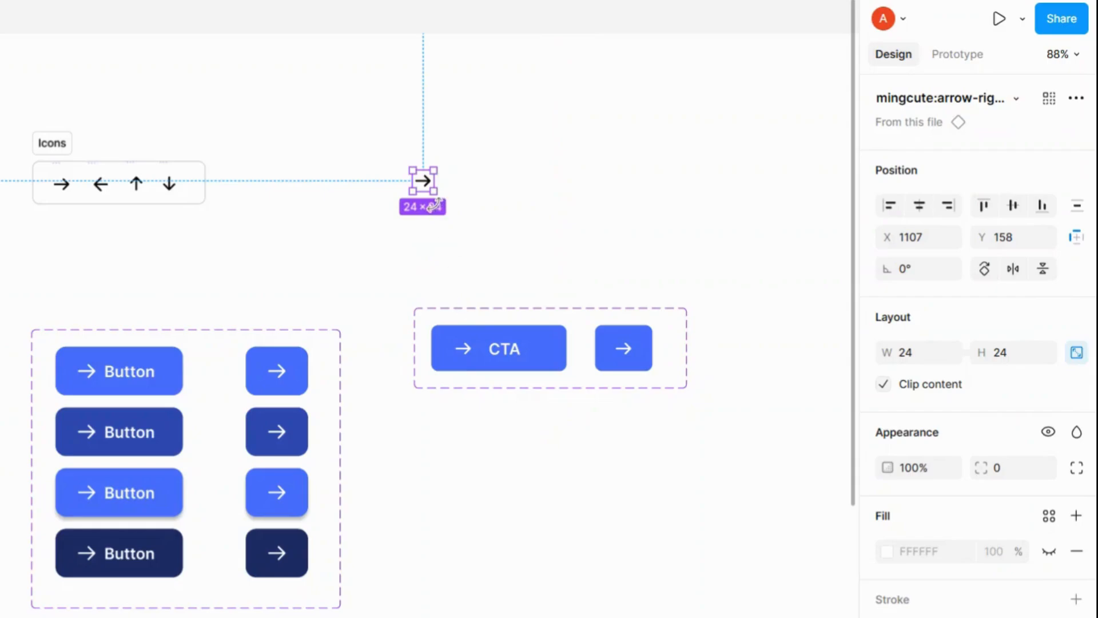
left_click(480, 340)
left_click(470, 359)
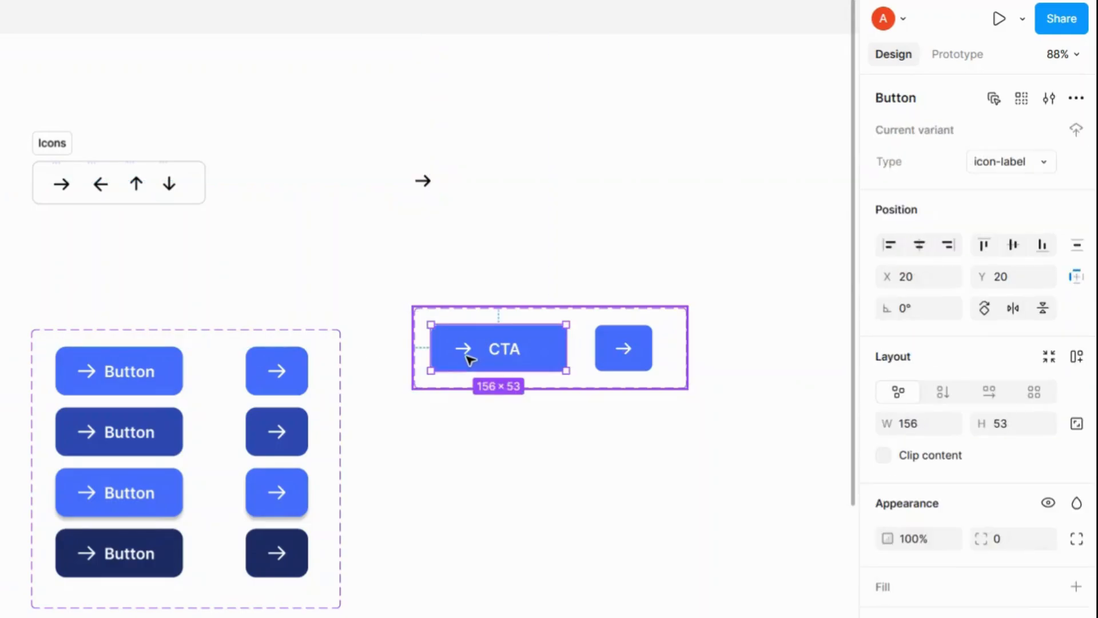
left_click(462, 354)
left_click(464, 356)
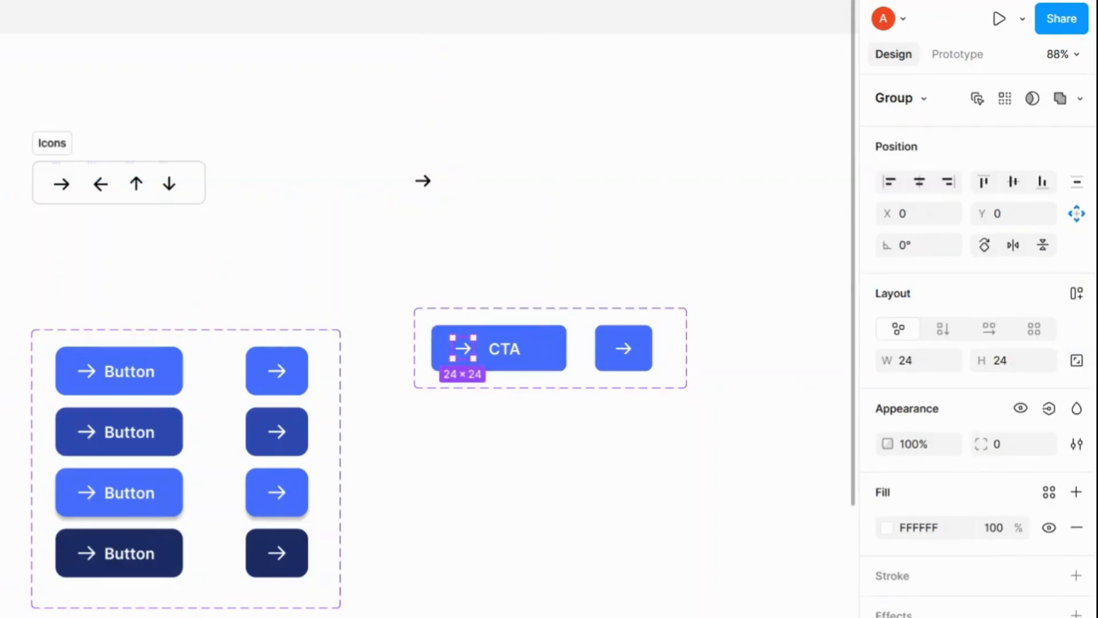
key("Escape")
left_click(423, 180)
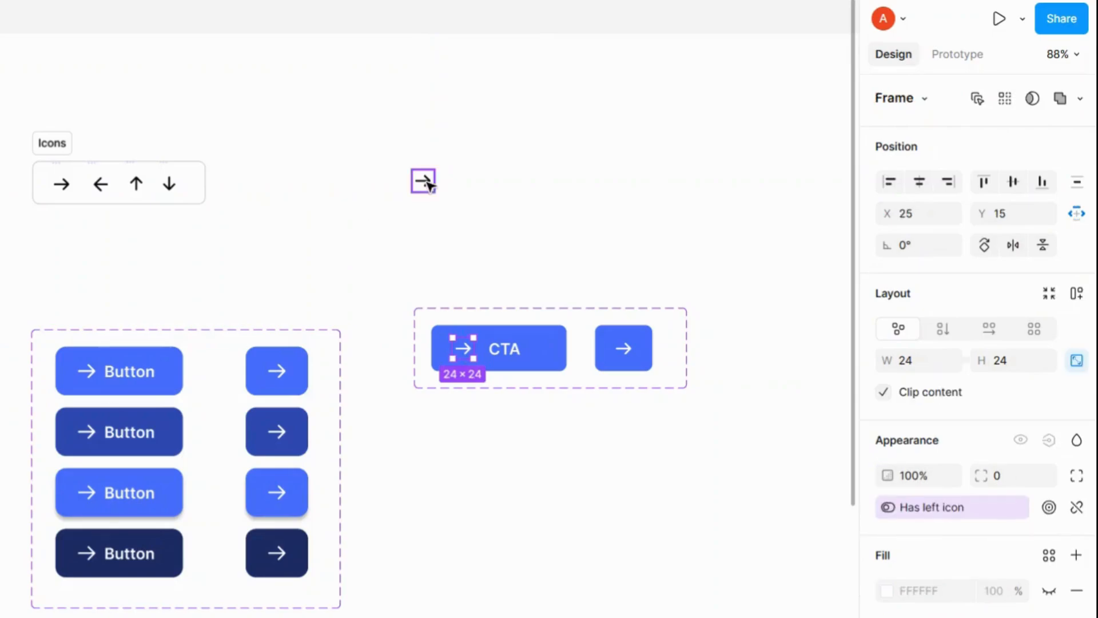
left_click(469, 360)
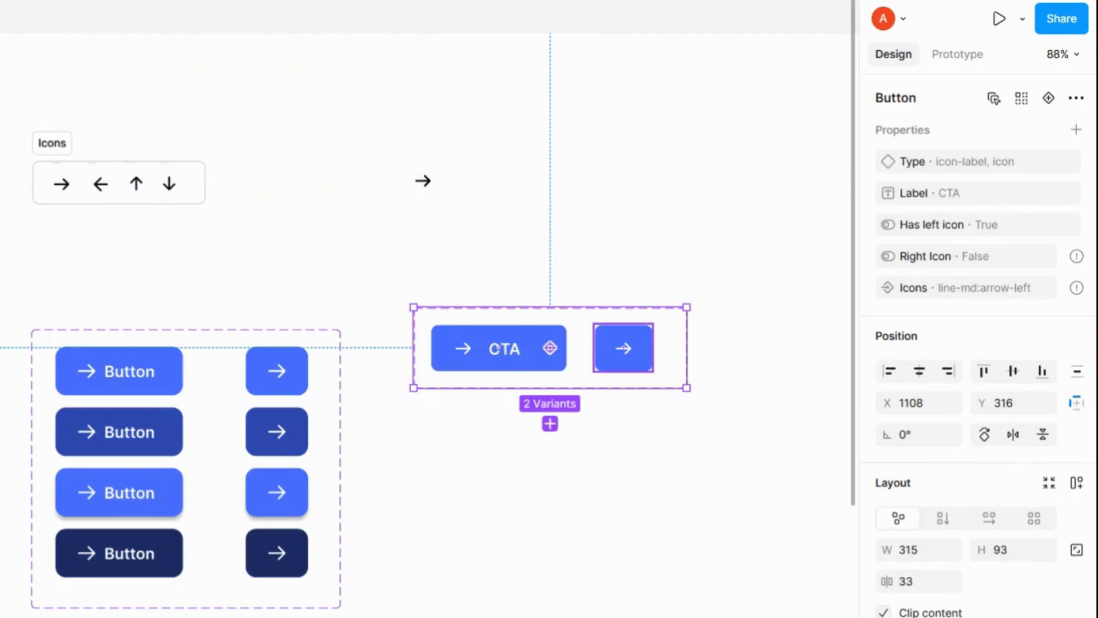
left_click(624, 348)
left_click(497, 349)
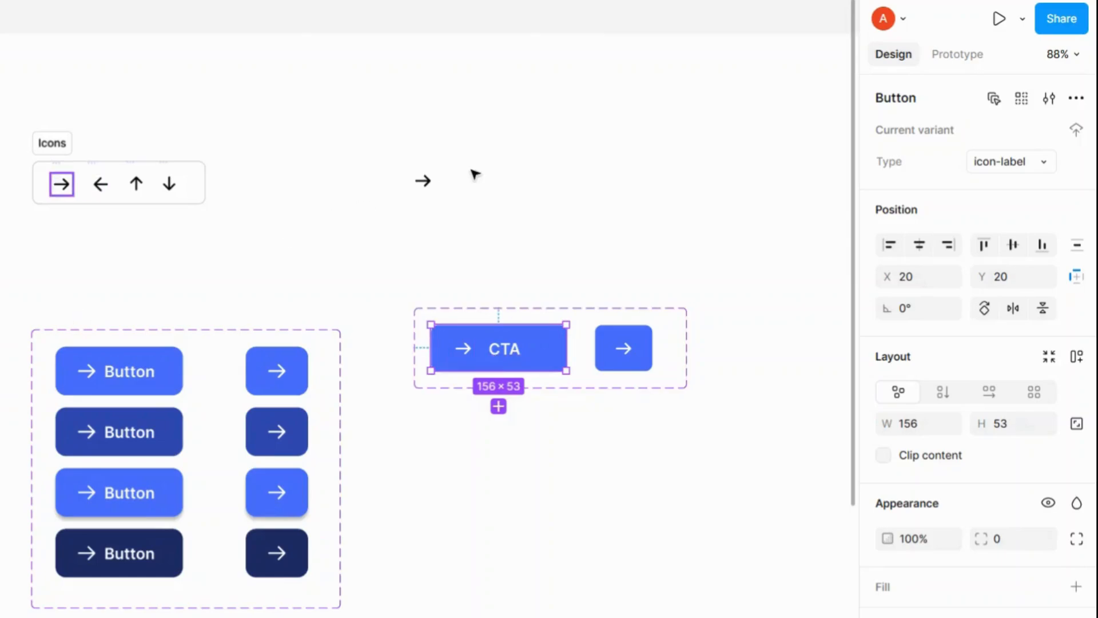
key("Escape")
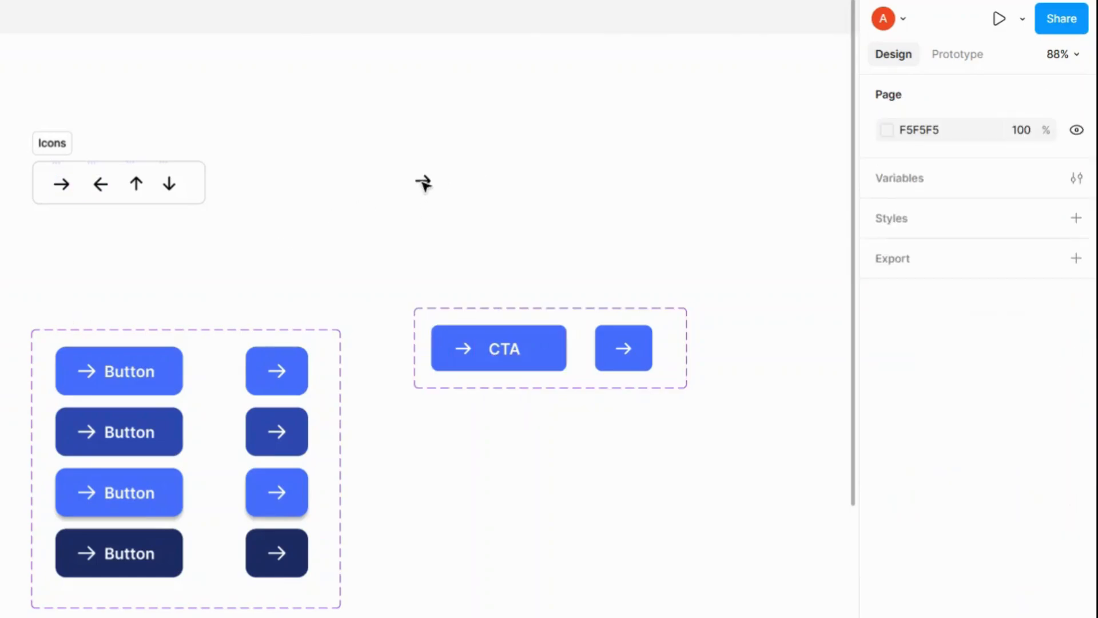
Step: Replace the CTA variant's left icon with a pasted instance of the arrow icon component, moved into the left slot
left_click(424, 181)
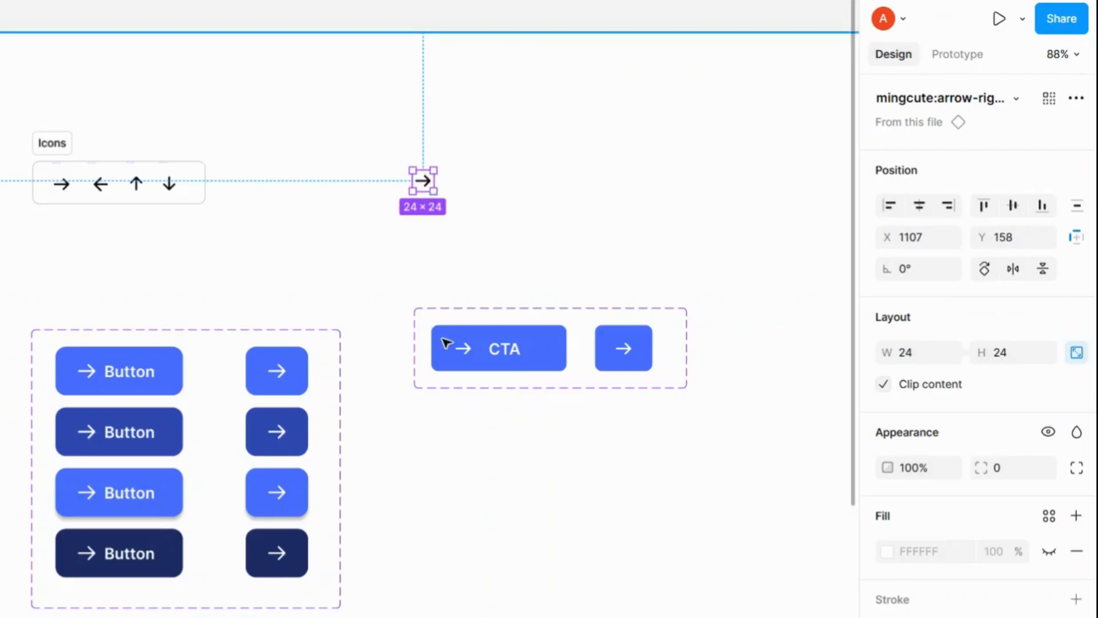
left_click(460, 355)
left_click(459, 352)
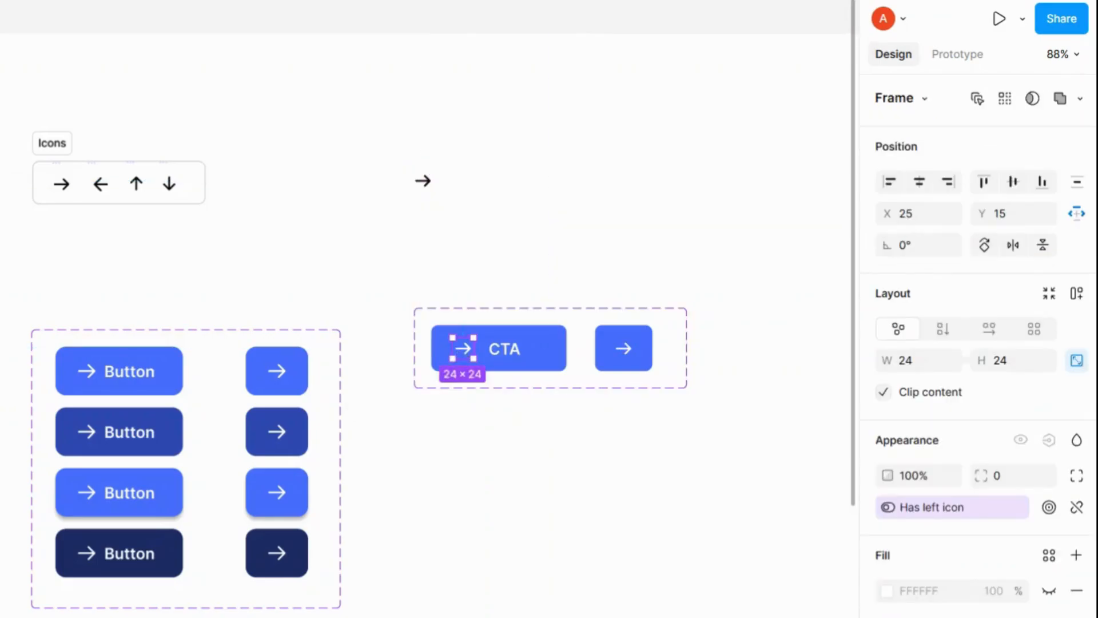
key("Escape")
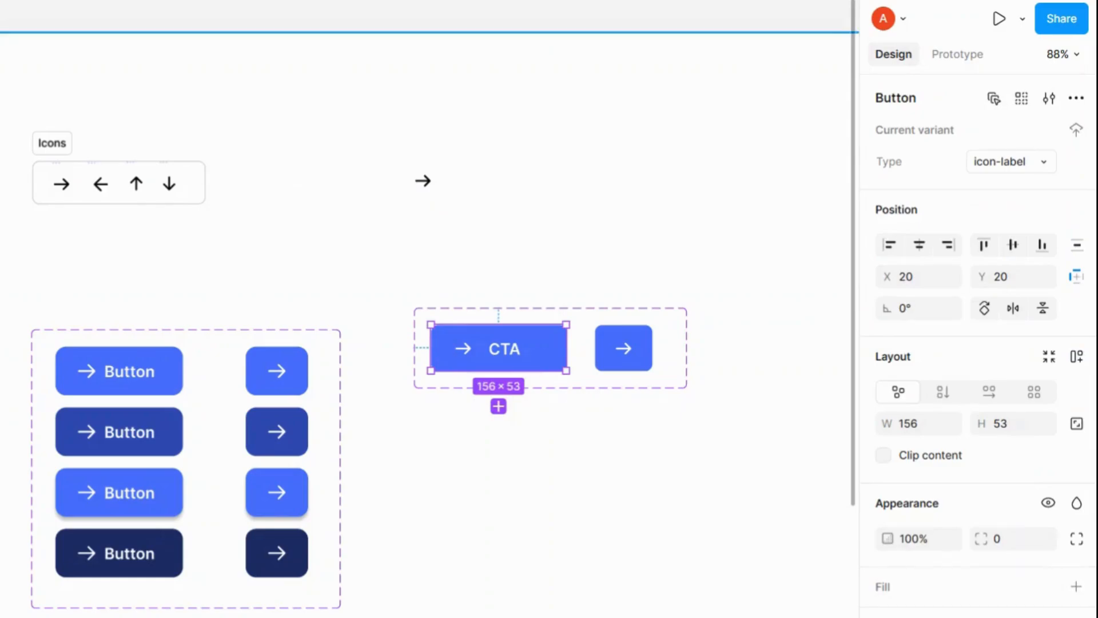
key("ctrl+v")
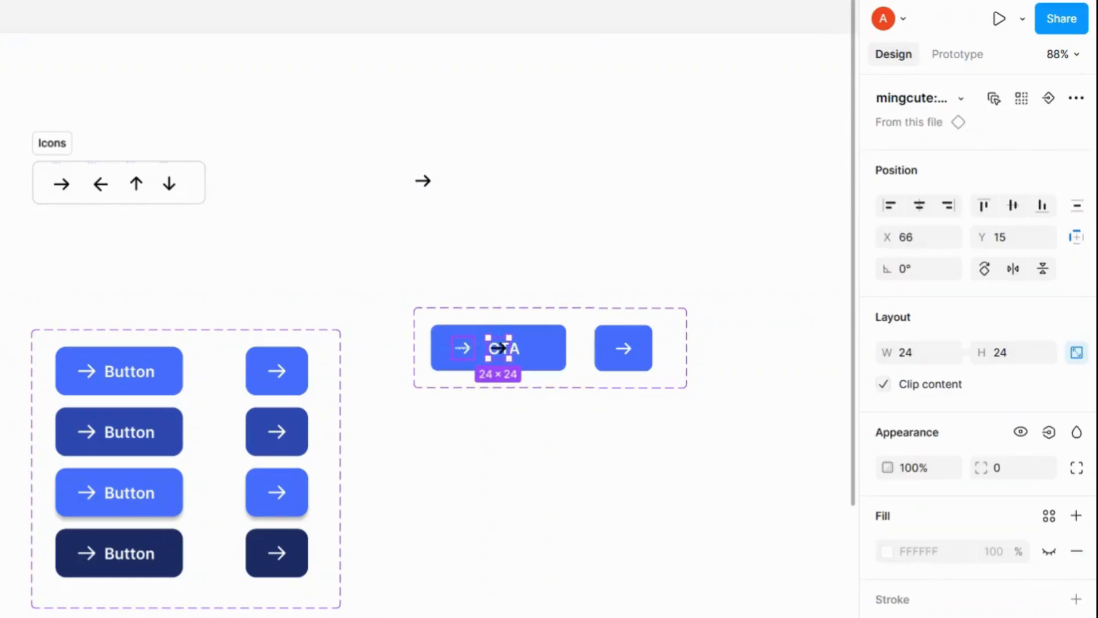
left_click(463, 348)
key("Delete")
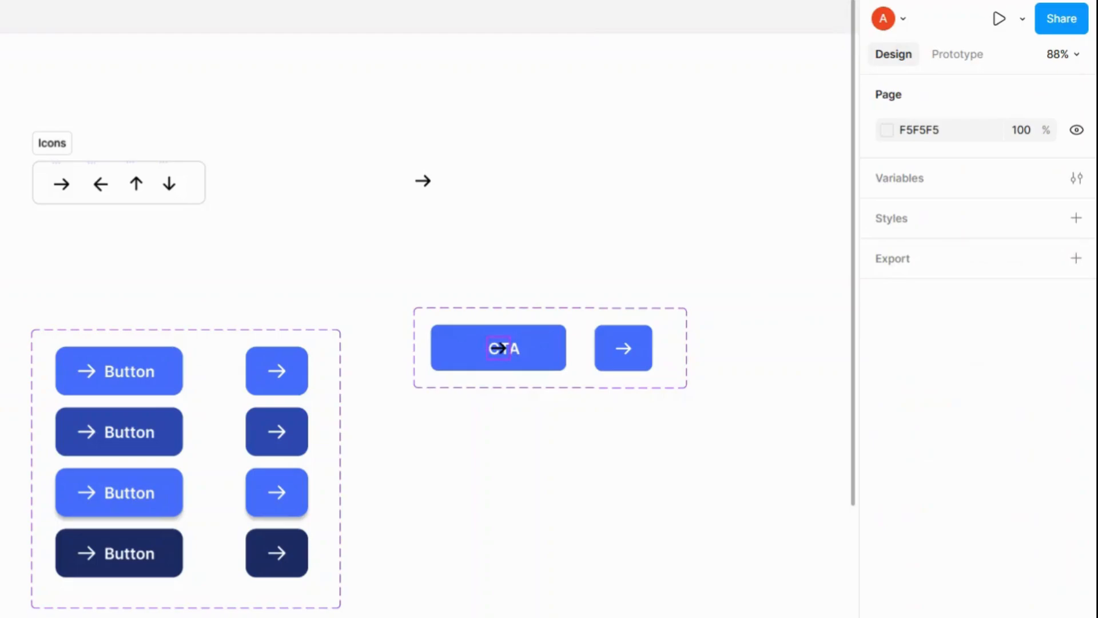
left_click_drag(497, 348, 464, 348)
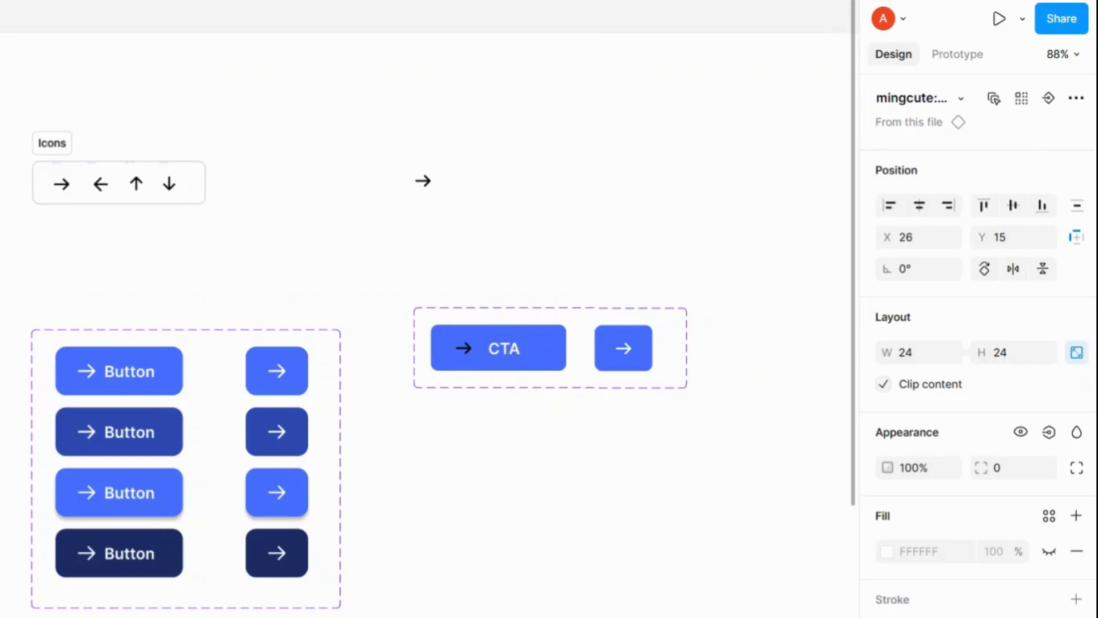
Step: Set the new left icon's selection colour to ffffff
scroll(944, 572, "down", 5)
left_click(928, 461)
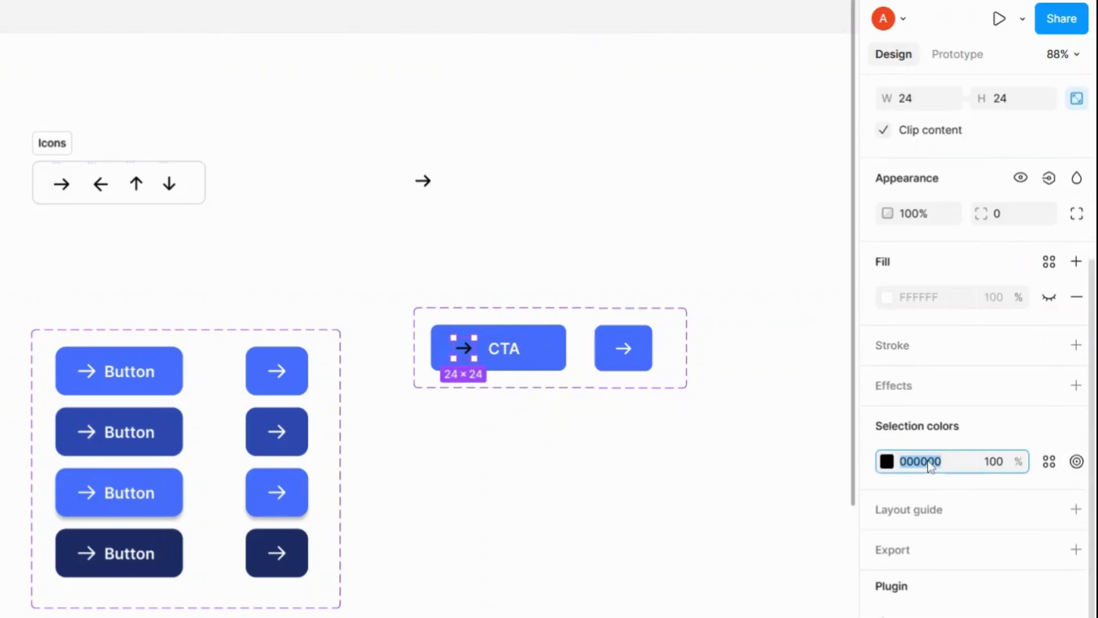
type("ffffff")
key("Return")
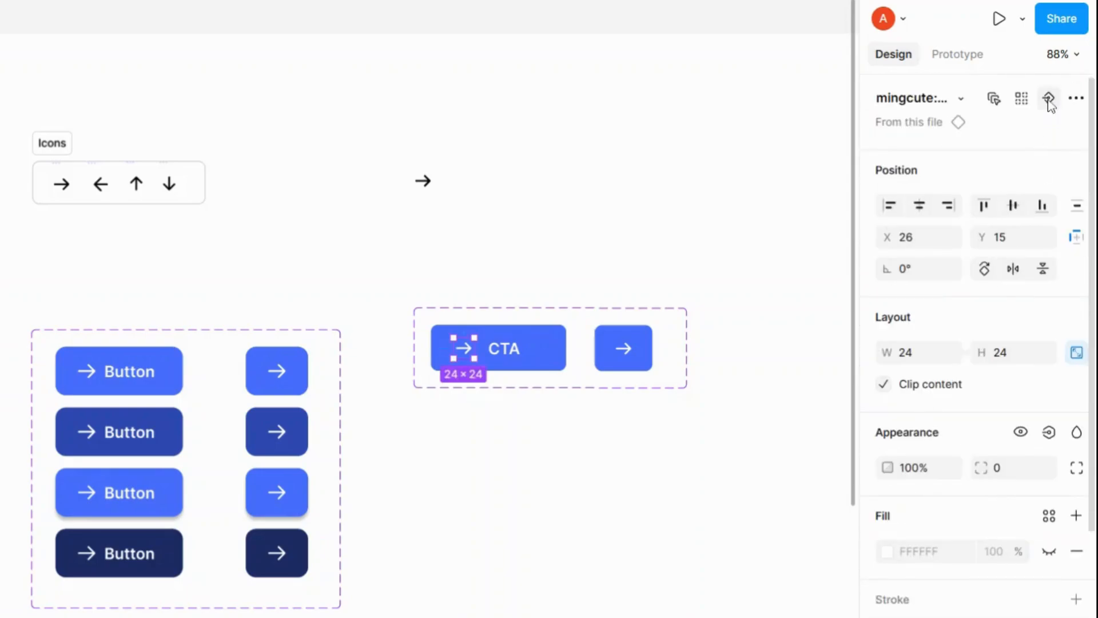
Step: Bind the CTA variant's left icon instance to the Icons instance swap property
left_click(1049, 99)
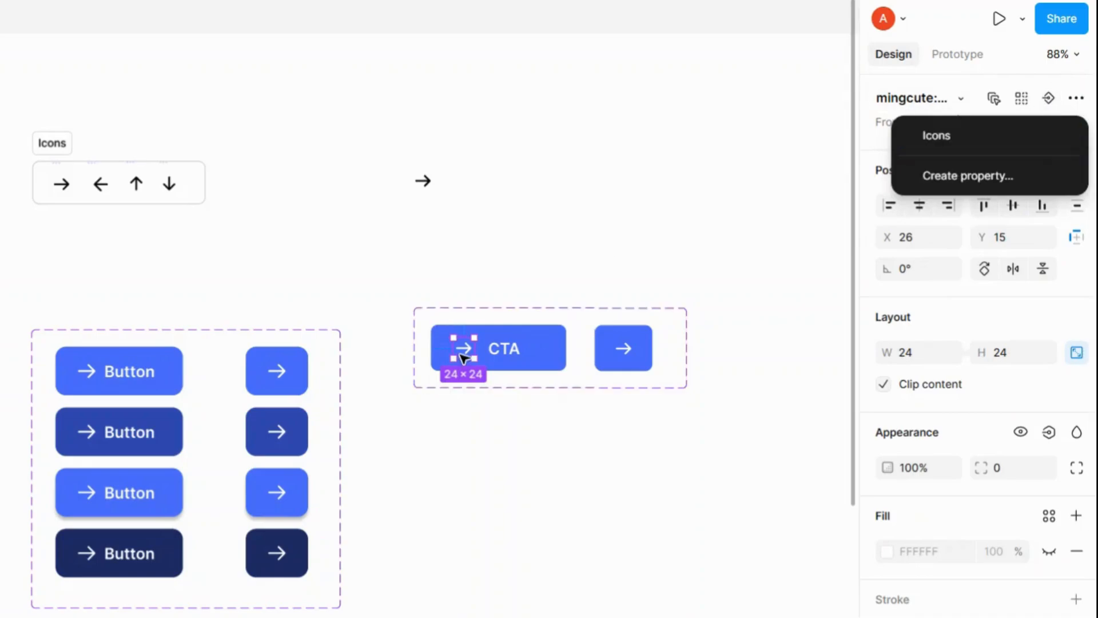
left_click(1023, 135)
scroll(1017, 166, "down", 2)
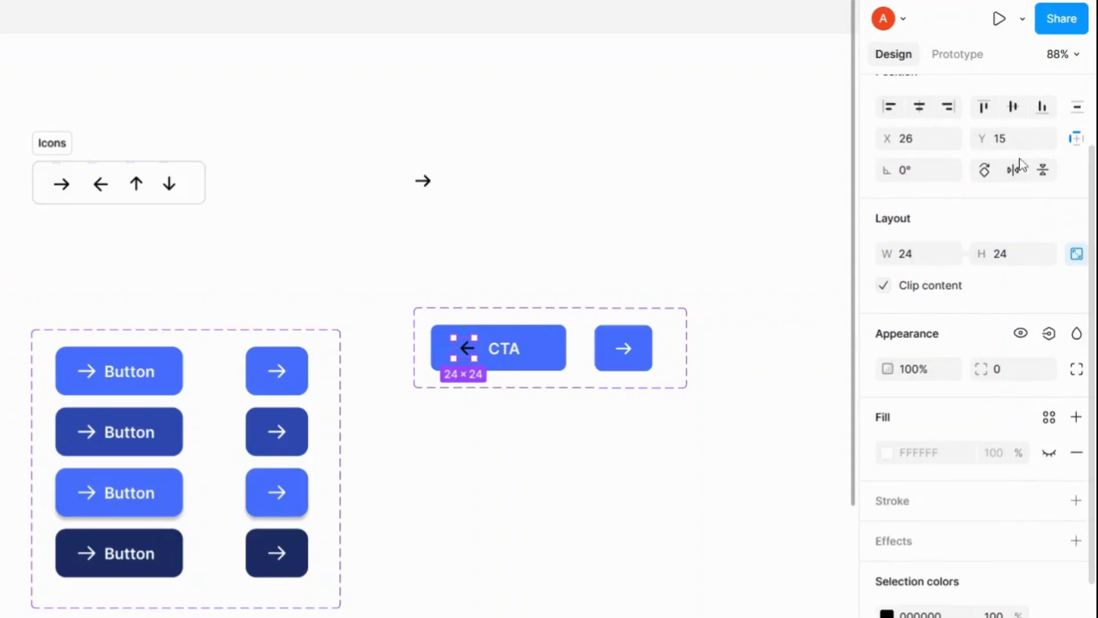
scroll(1020, 158, "up", 2)
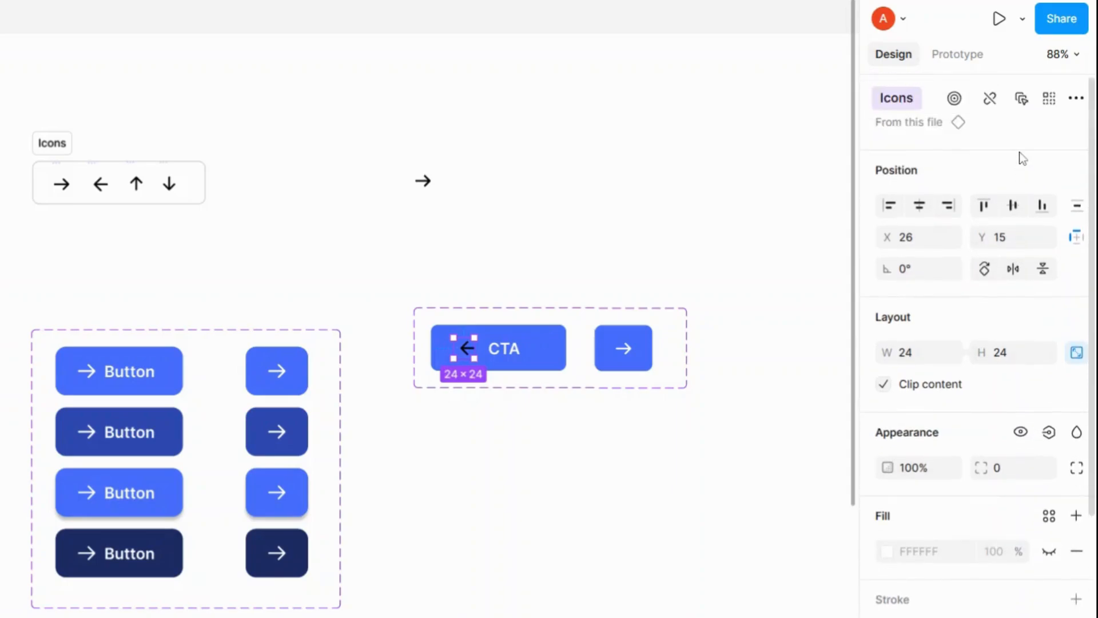
Step: Set the left icon's selection colour to fff so the arrow is white
left_click(914, 98)
left_click(915, 99)
scroll(972, 147, "down", 5)
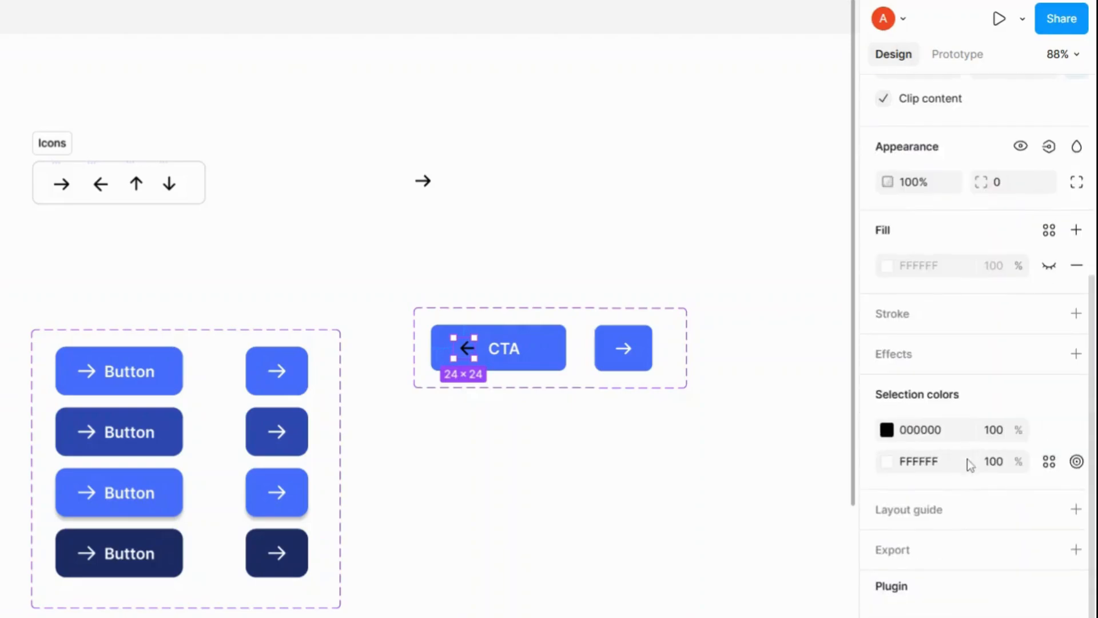
left_click(927, 435)
type("fff")
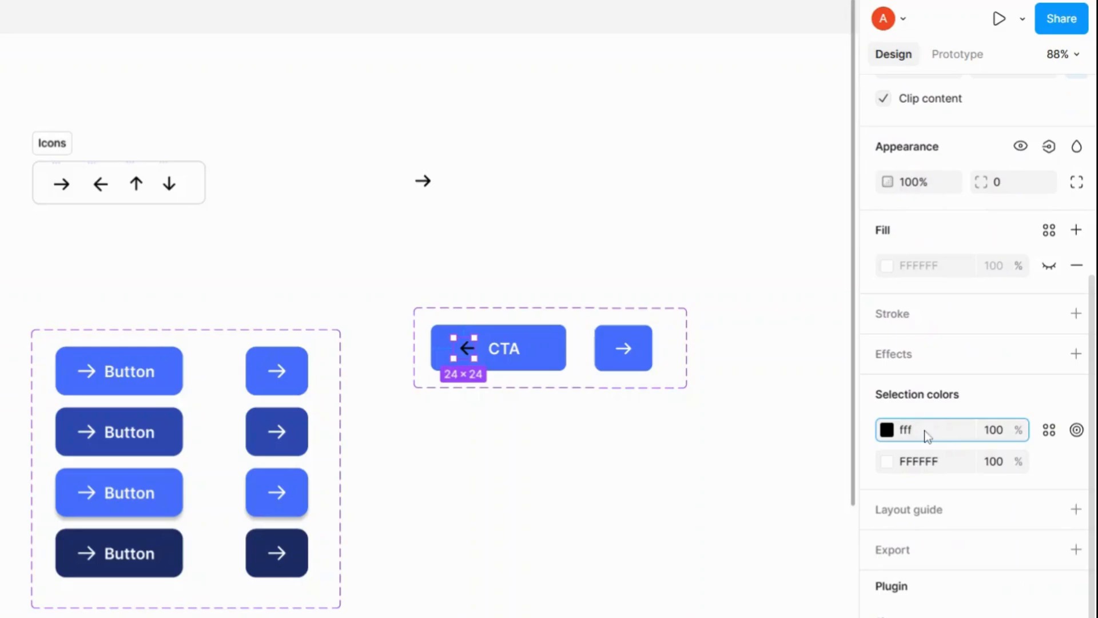
key("Return")
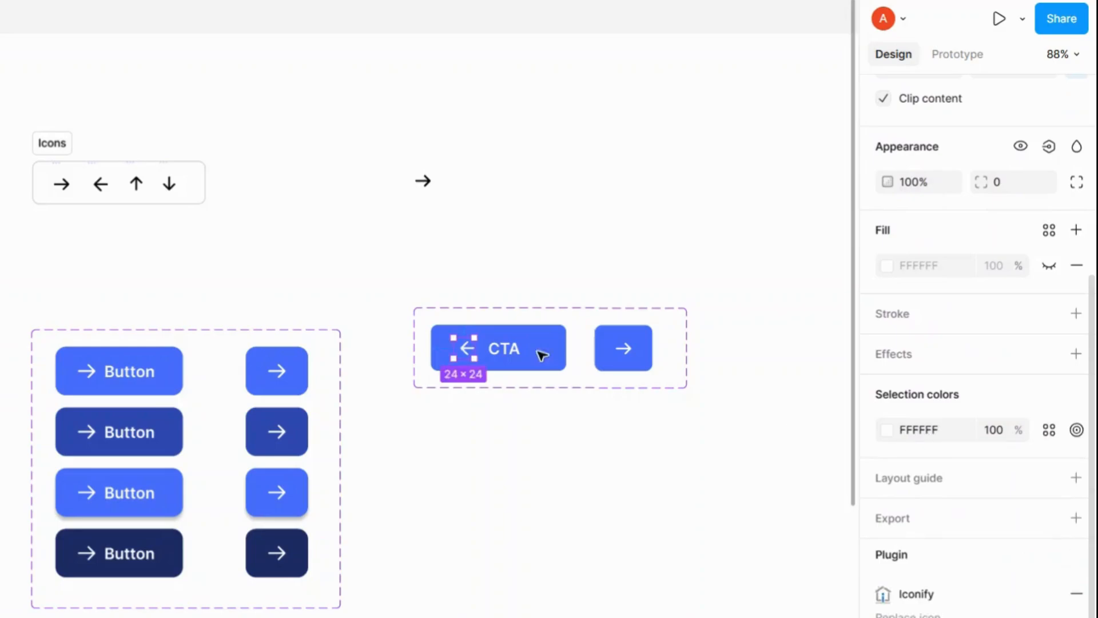
Step: Replace the icon-only variant's arrow with a pasted arrow icon instance and set its colour to fff
key("Escape")
left_click(626, 354, "ctrl")
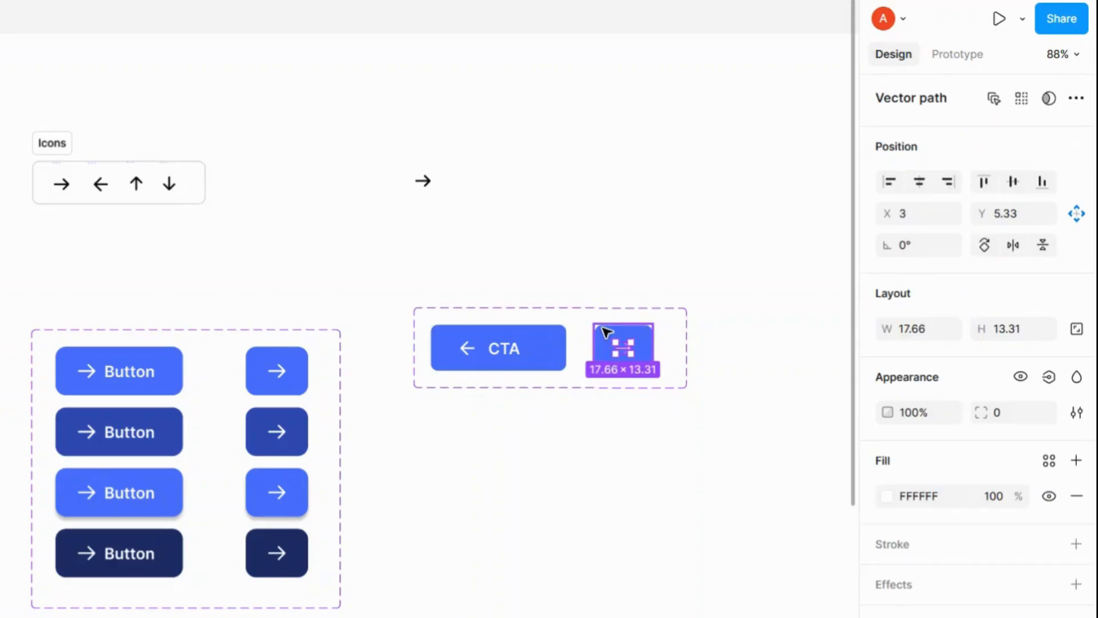
key("Escape")
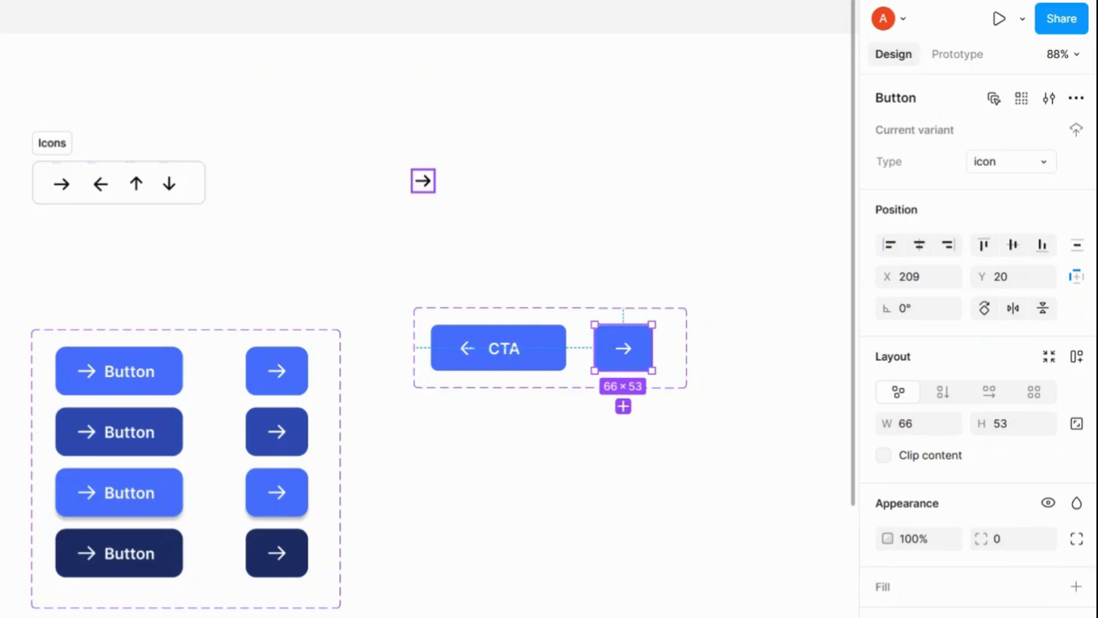
left_click(423, 181)
left_click(623, 348)
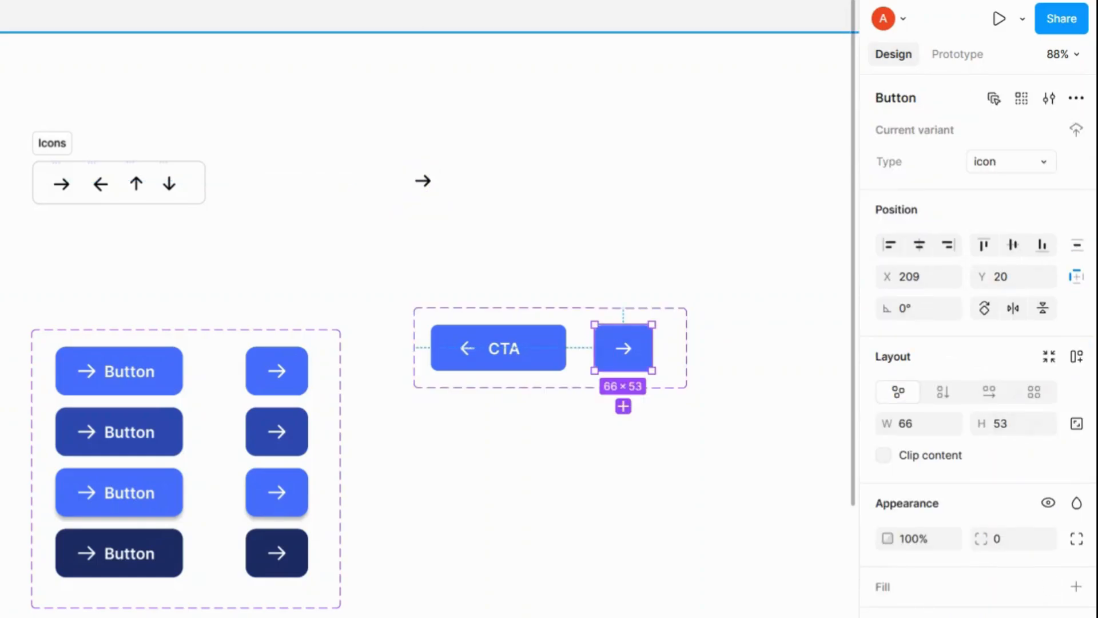
key("ctrl+v")
key("Tab")
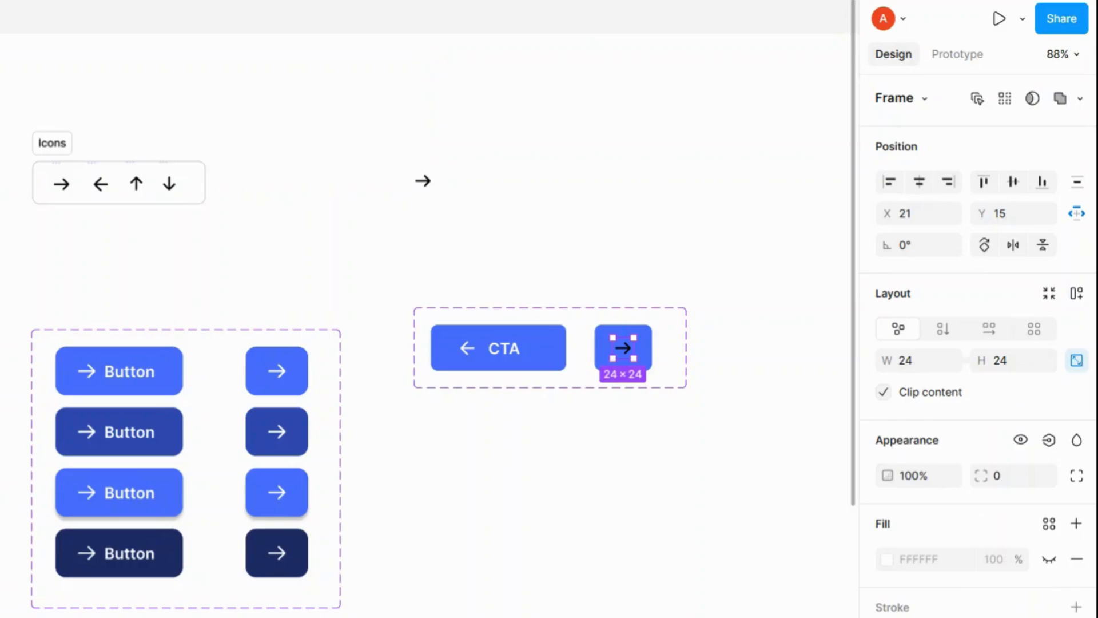
key("Delete")
left_click(624, 348)
scroll(955, 586, "down", 5)
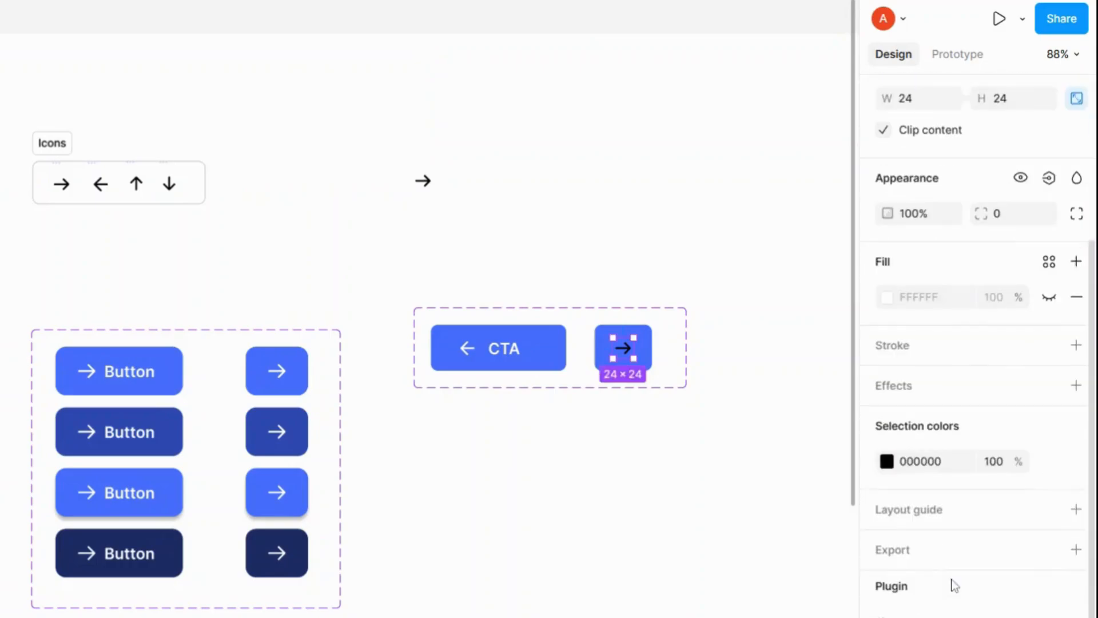
left_click(903, 469)
type("fff")
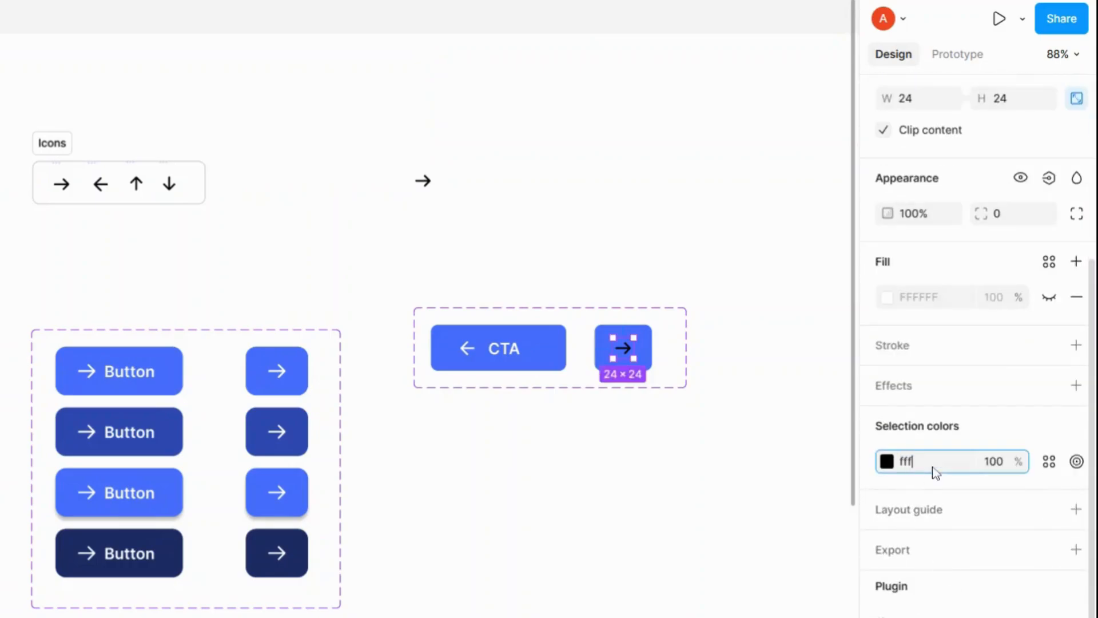
key("Return")
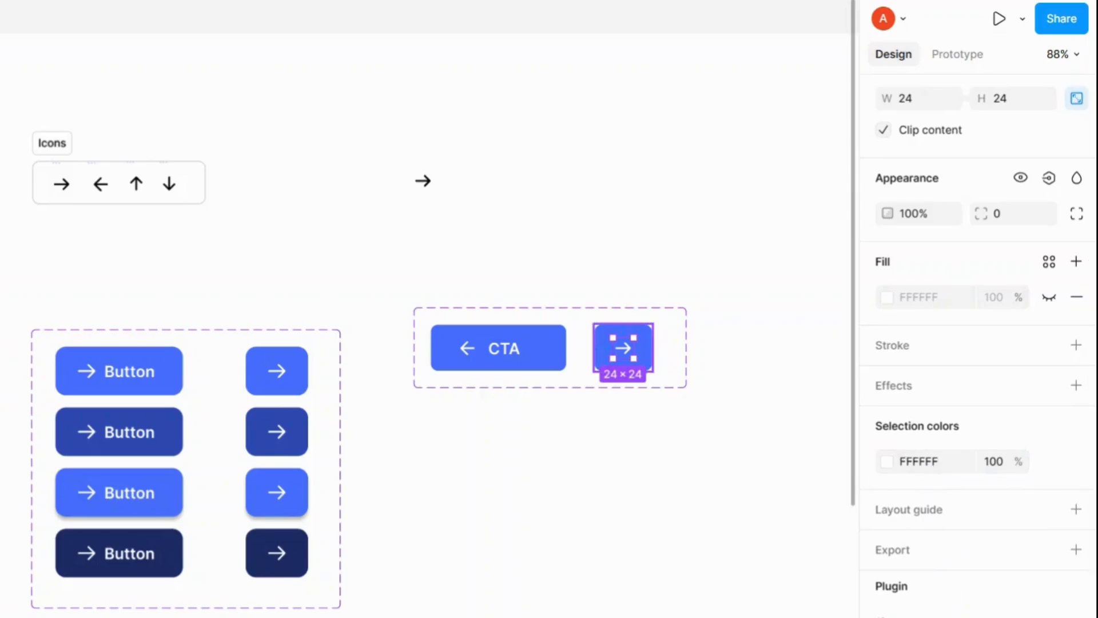
Step: Paste the copied arrow icon onto the canvas beside the Icons frame
left_click(642, 359)
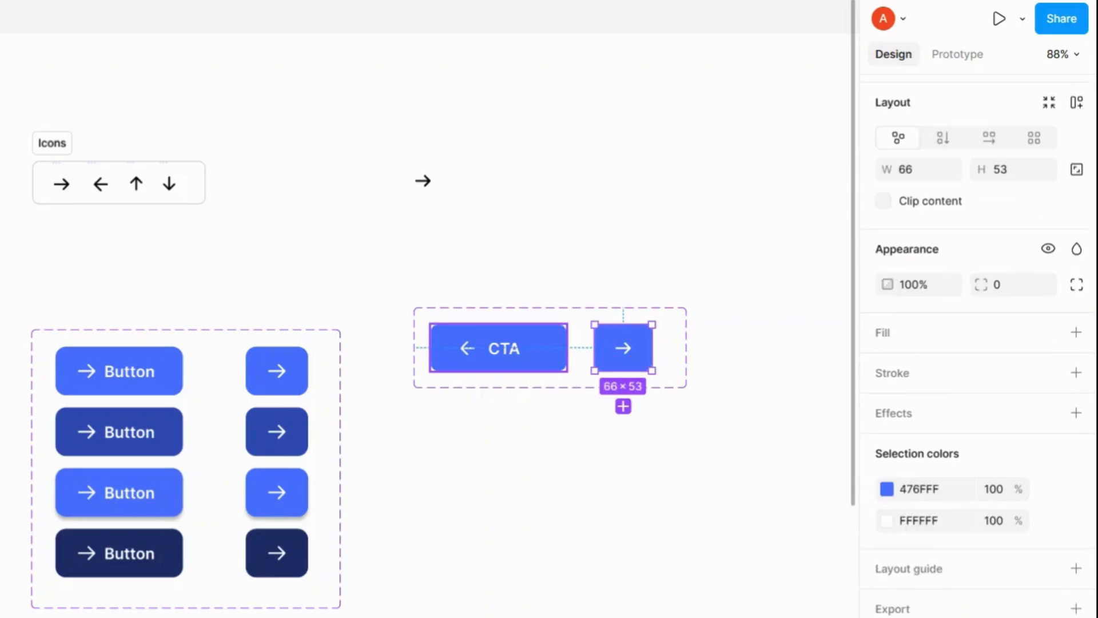
left_click(498, 348)
scroll(978, 352, "up", 2)
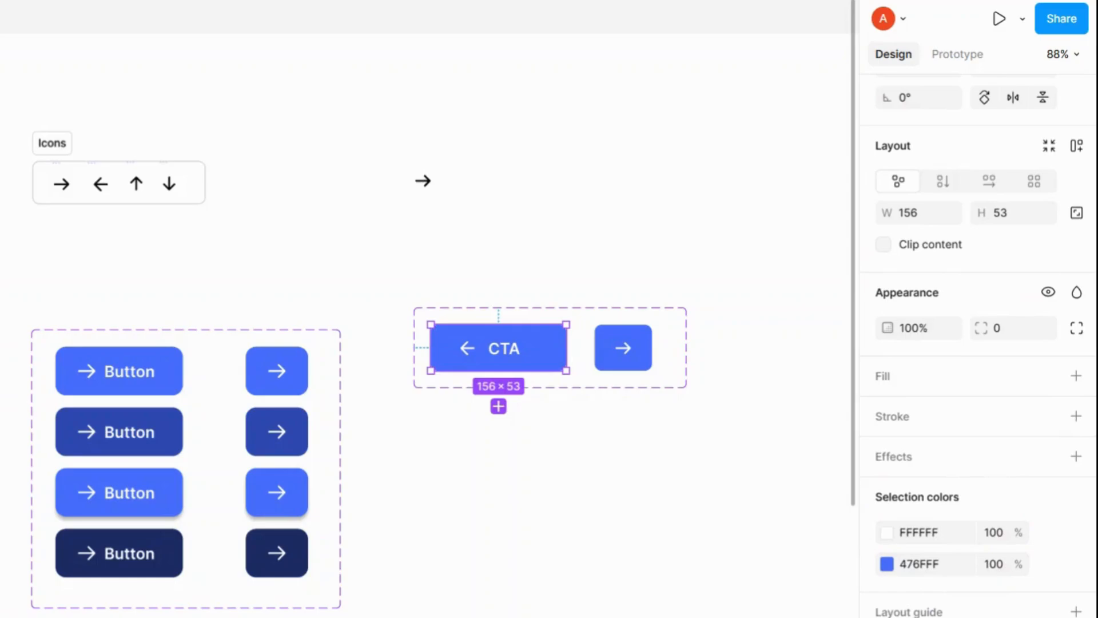
left_click(408, 223)
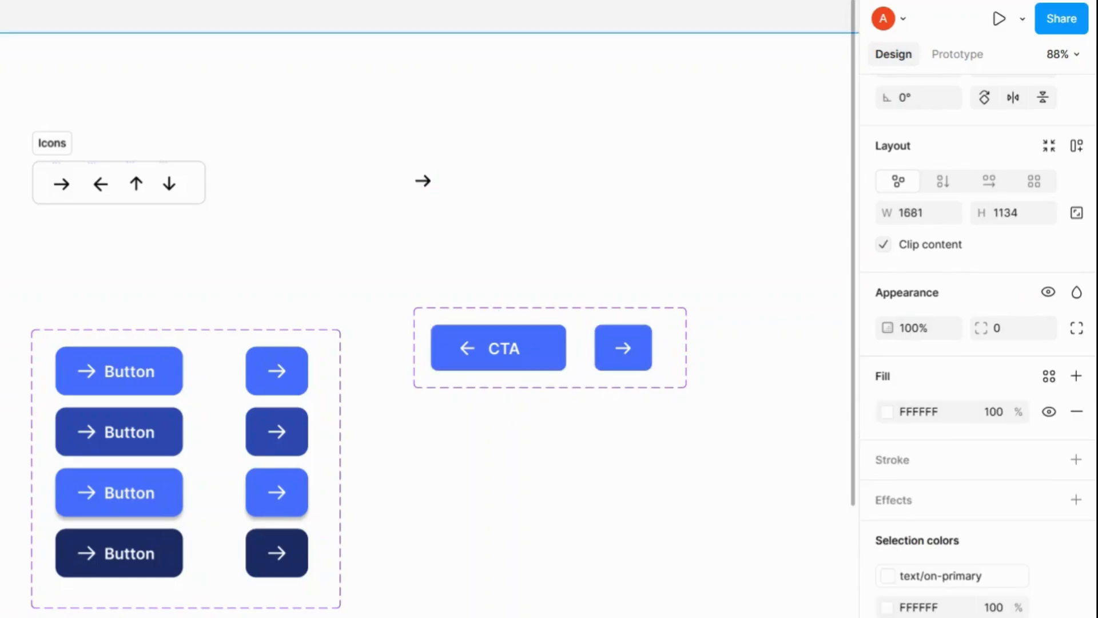
key("ctrl+v")
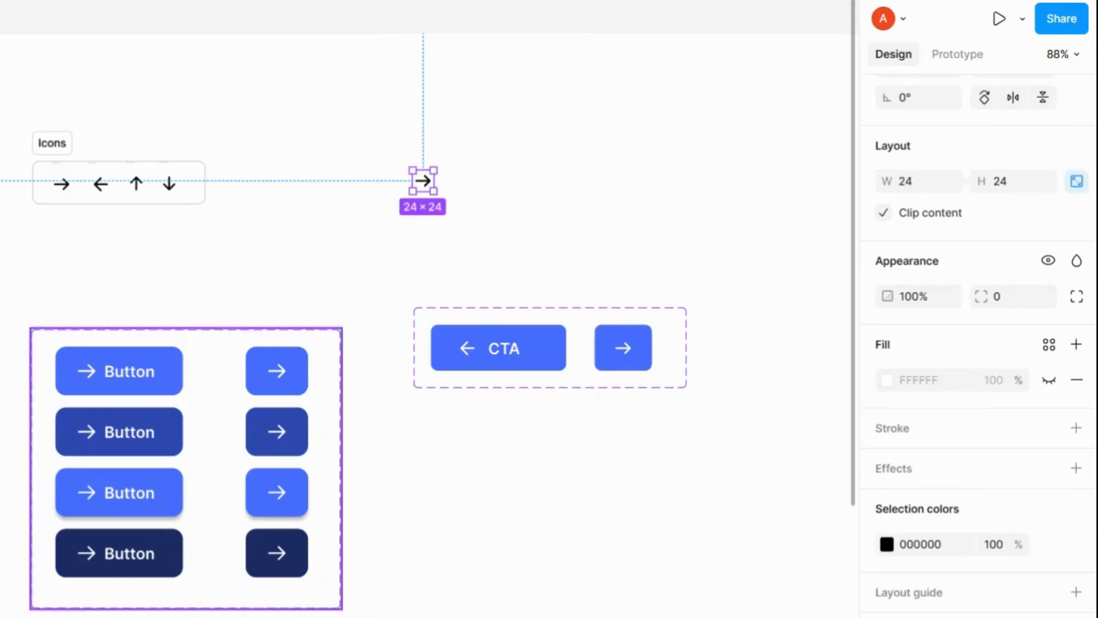
key("Escape")
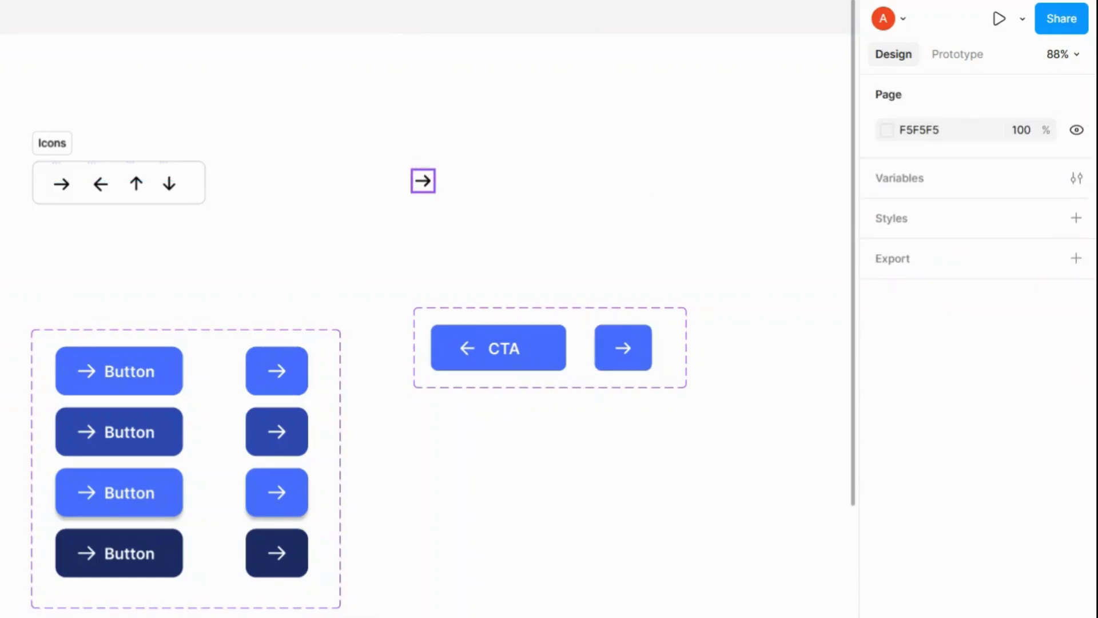
left_click(424, 181)
key("Escape")
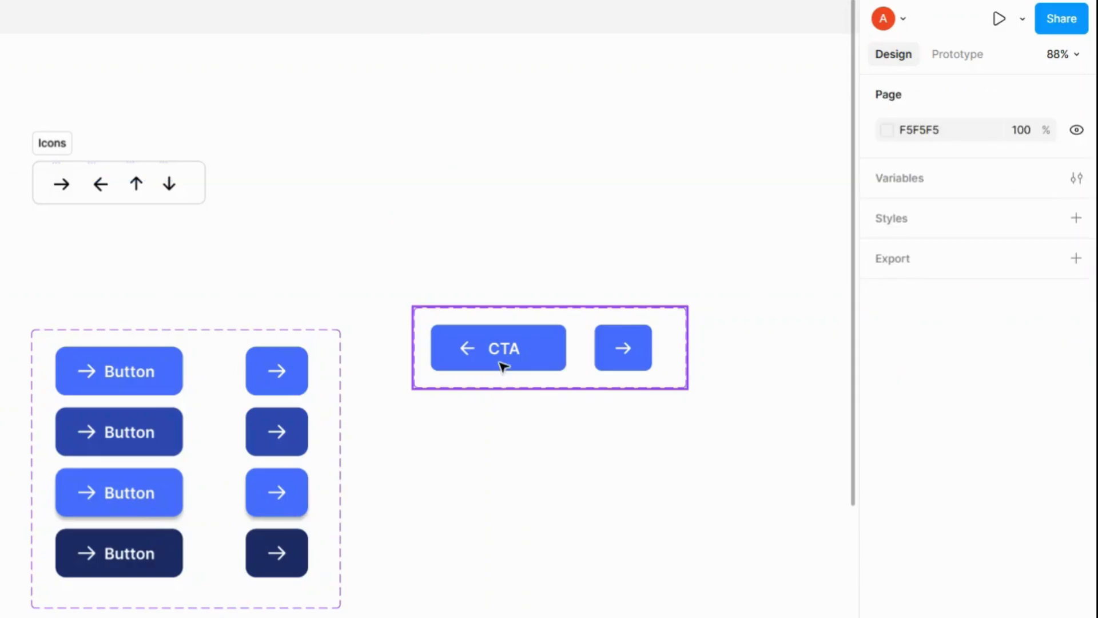
Step: Create an instance of the Button component and place it above the component set
left_click(504, 366)
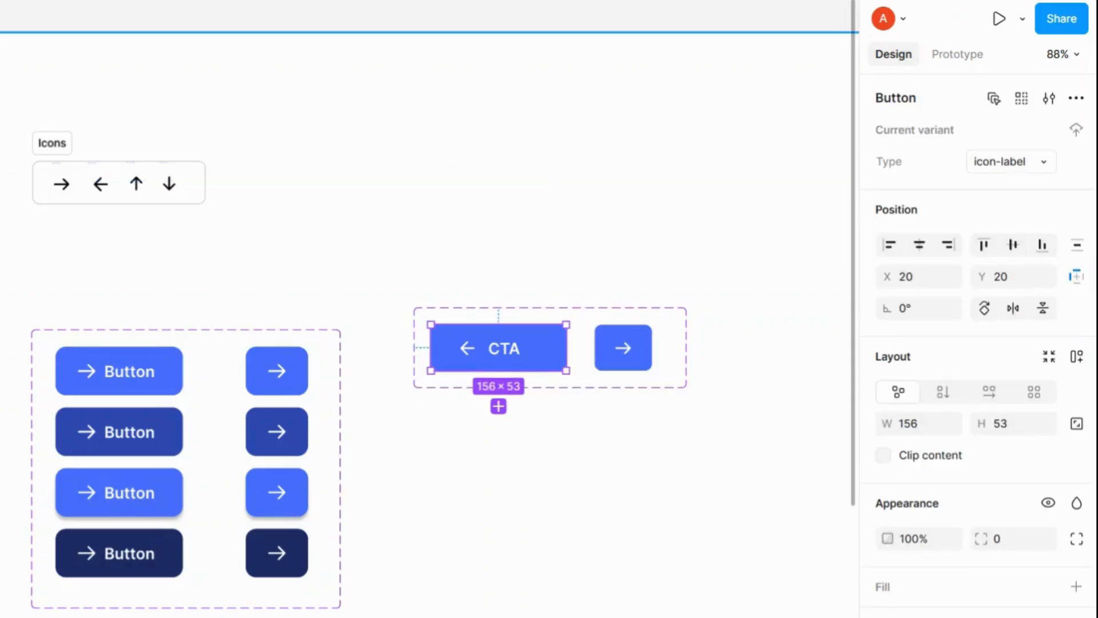
left_click(526, 458)
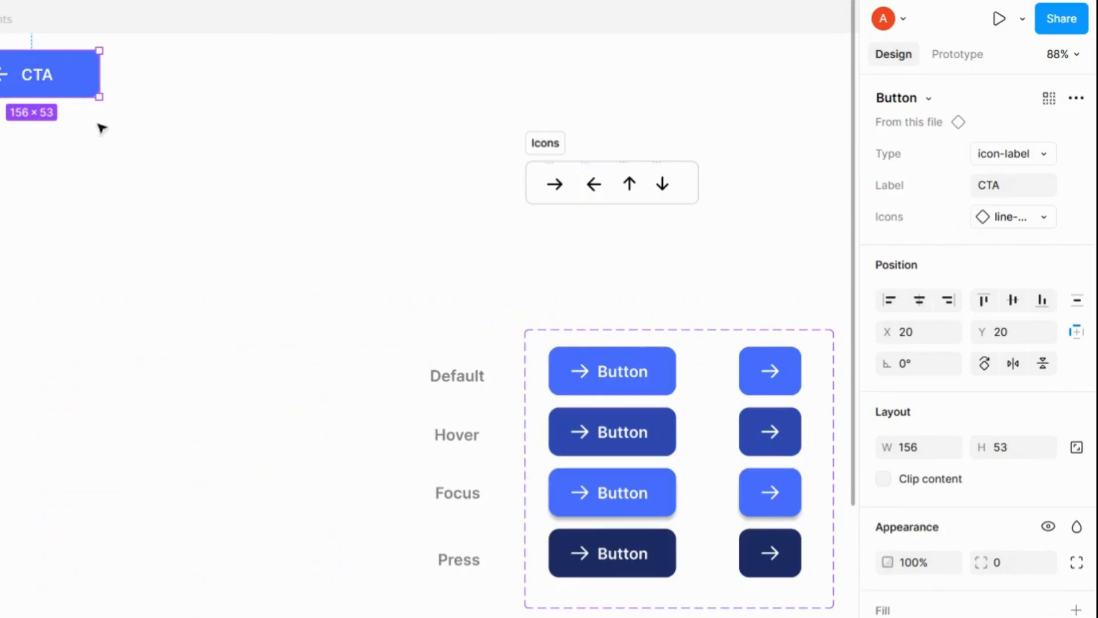
left_click_drag(19, 78, 685, 288)
left_click_drag(767, 368, 149, 352)
left_click_drag(114, 281, 382, 168)
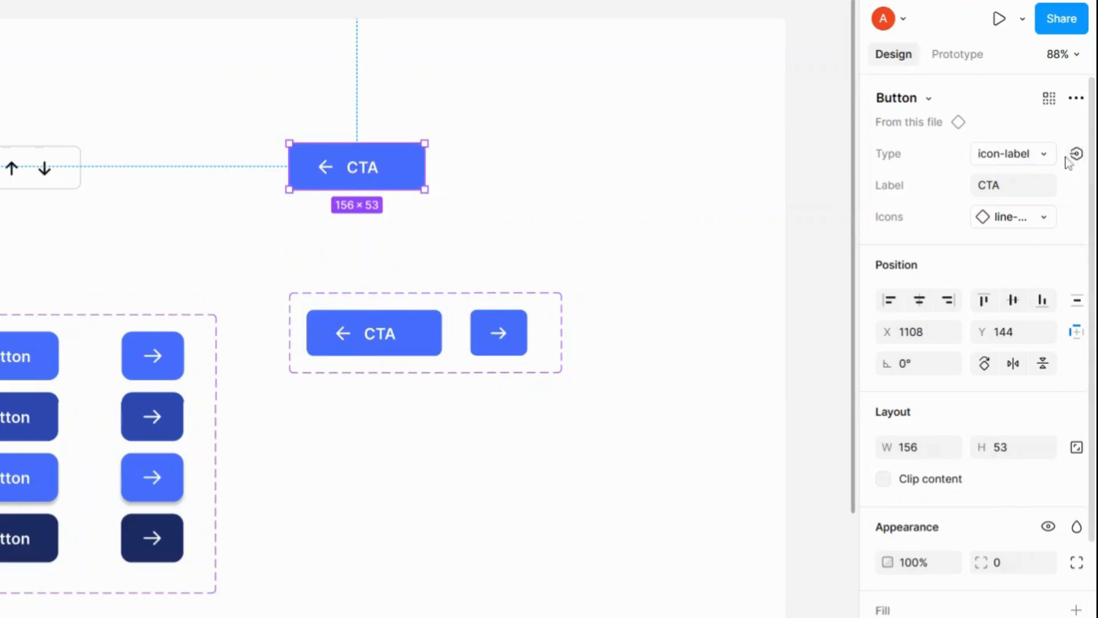
Step: Switch the instance's Type to icon and back to icon-label to test the variants
left_click(1045, 158)
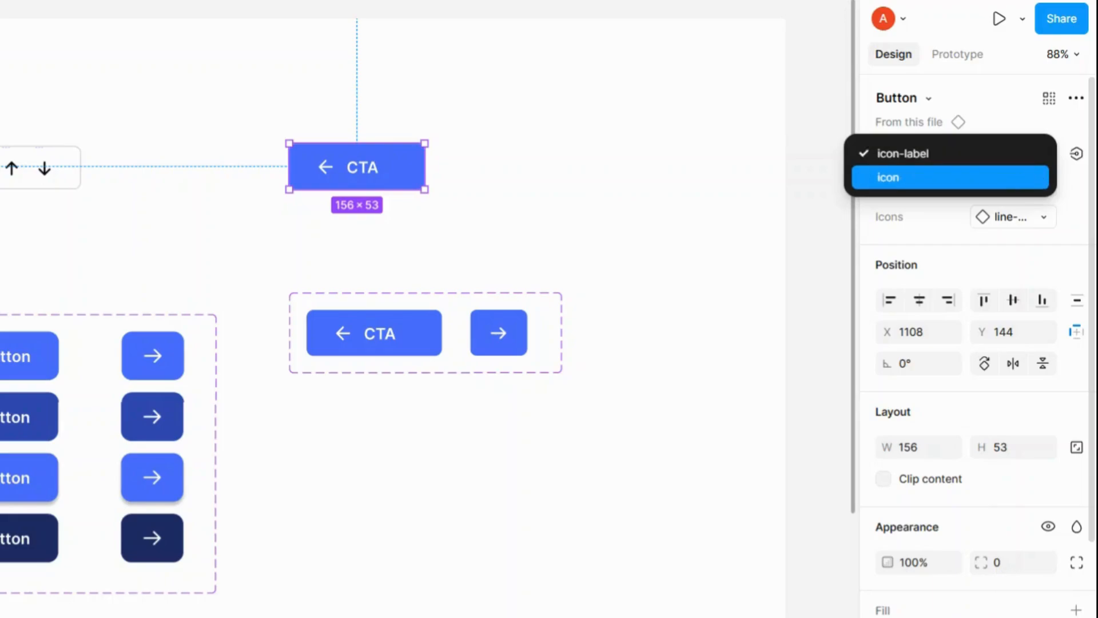
left_click(1020, 177)
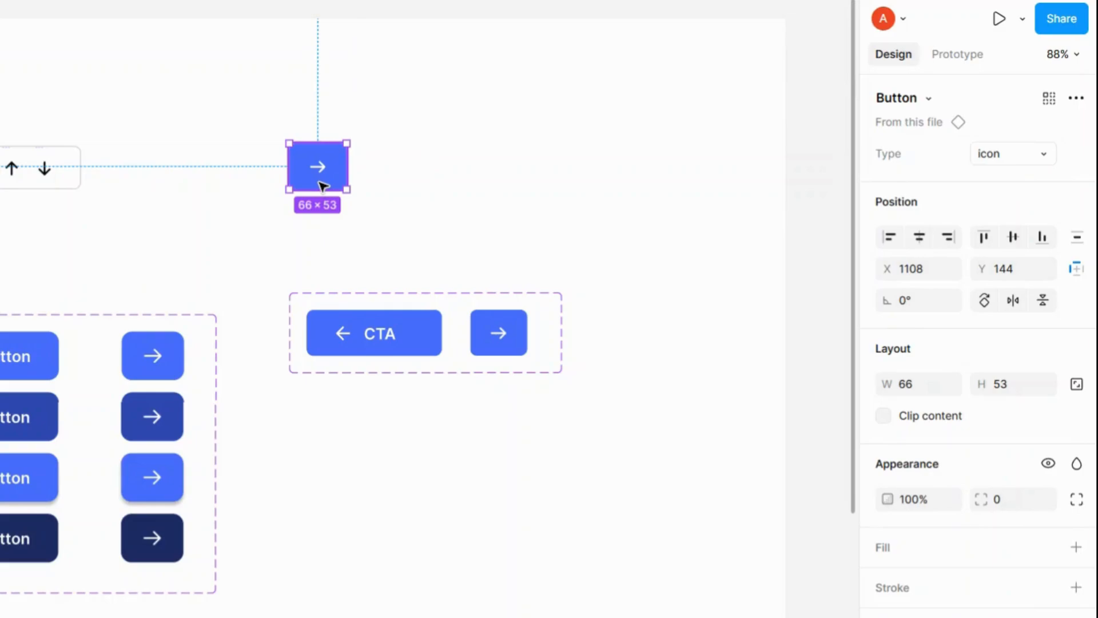
left_click(1049, 156)
left_click(1001, 132)
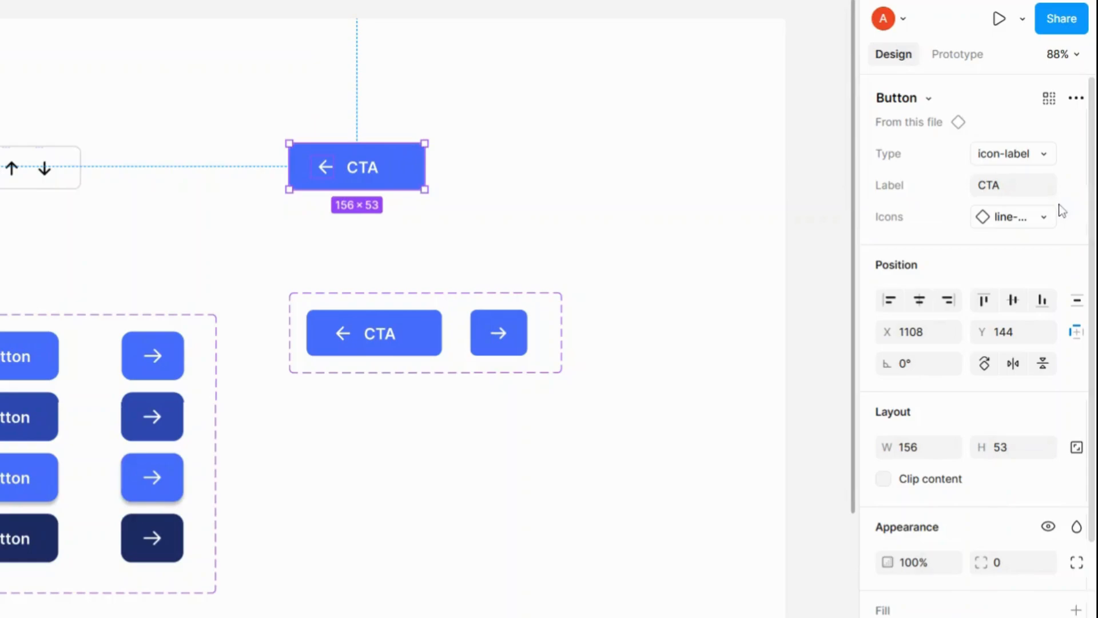
Step: Set the instance's Label property to Button
left_click(1014, 193)
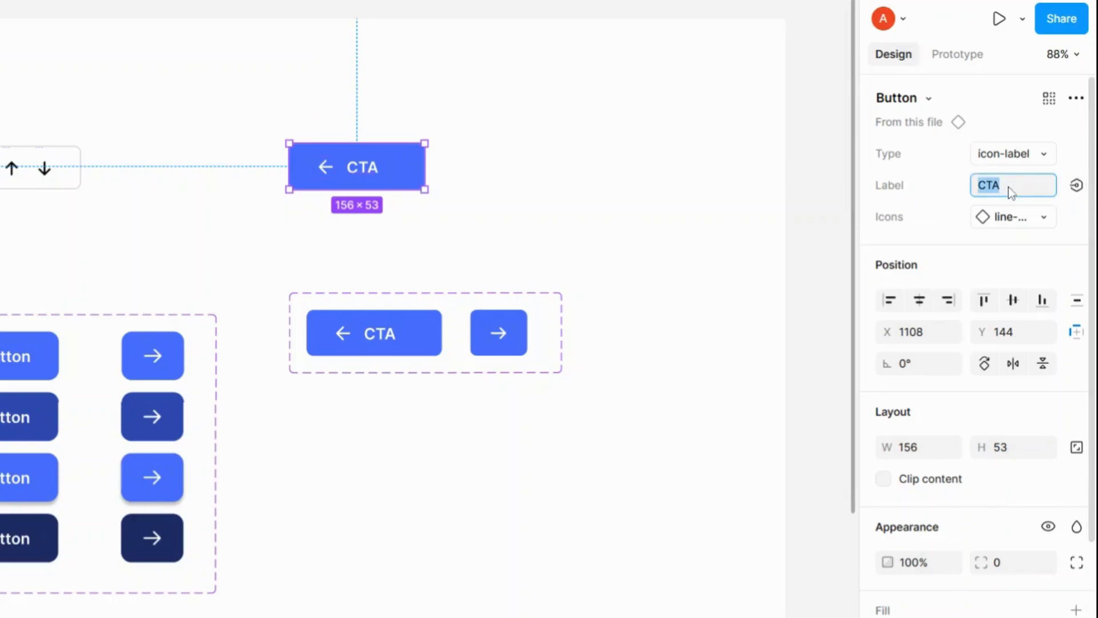
type("Button")
key("Return")
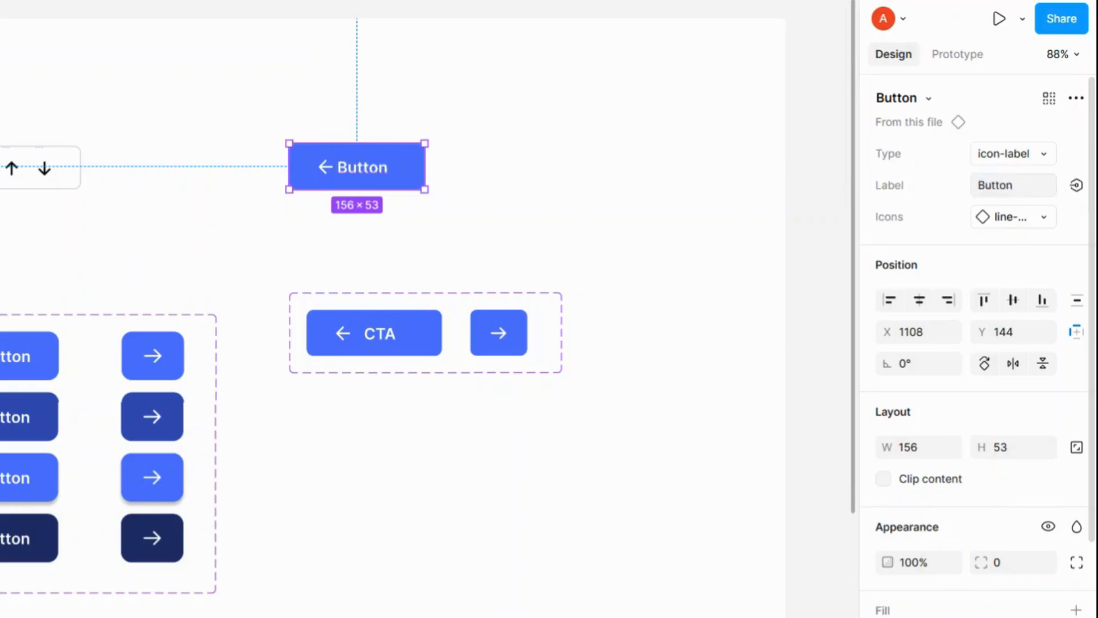
Step: Cycle the instance's Icons swap through each arrow icon, ending on tabler:arrow-down
left_click(1047, 218)
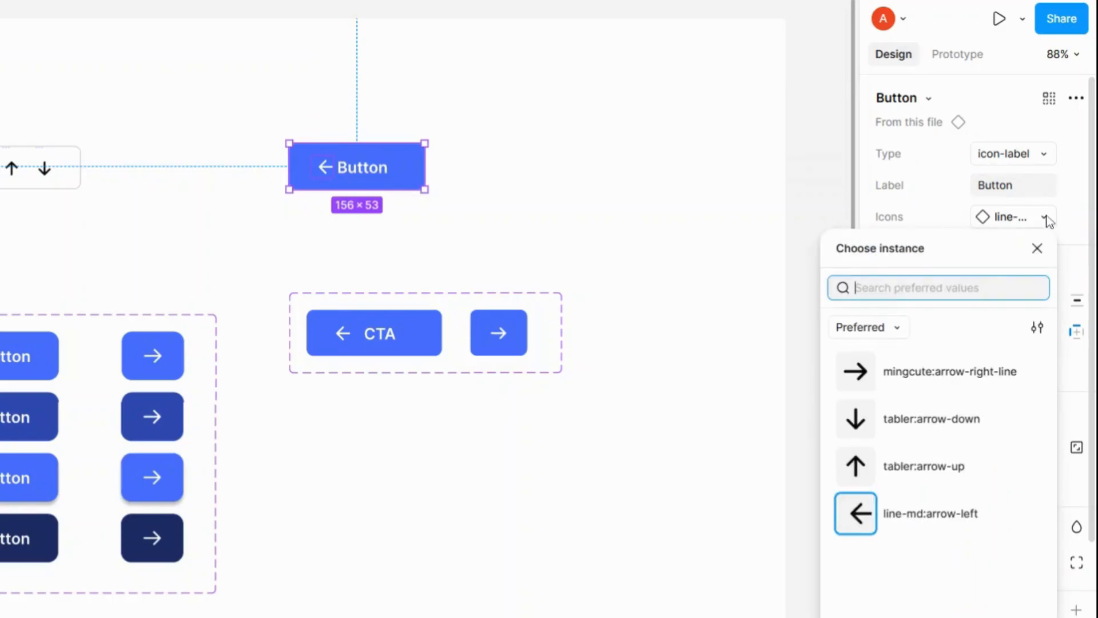
left_click(952, 379)
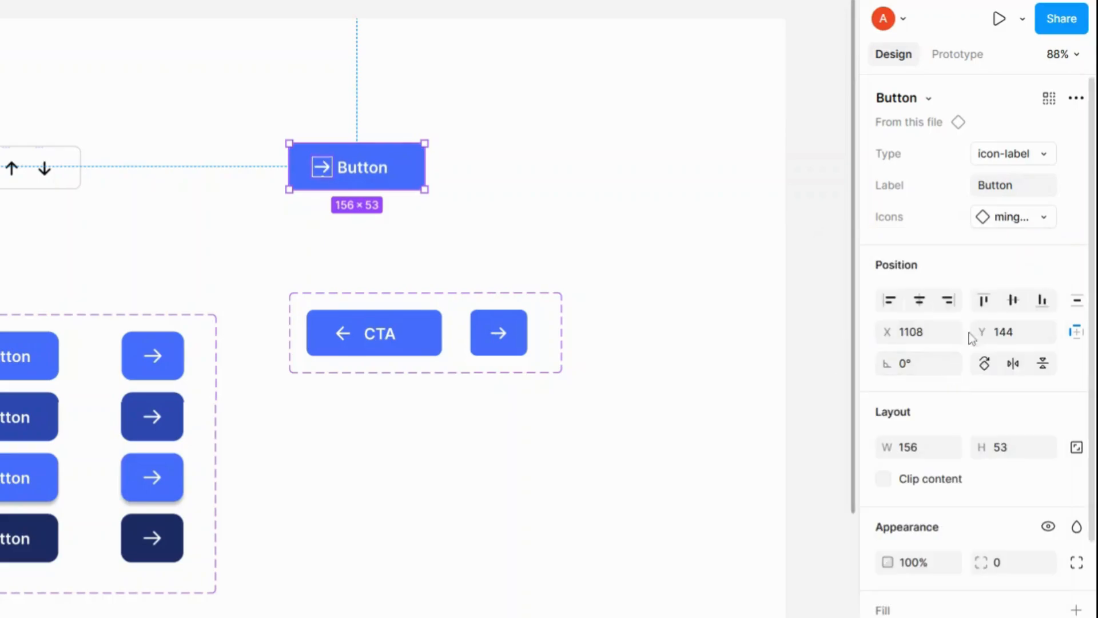
left_click(1039, 220)
left_click(911, 417)
left_click(1028, 226)
left_click(924, 476)
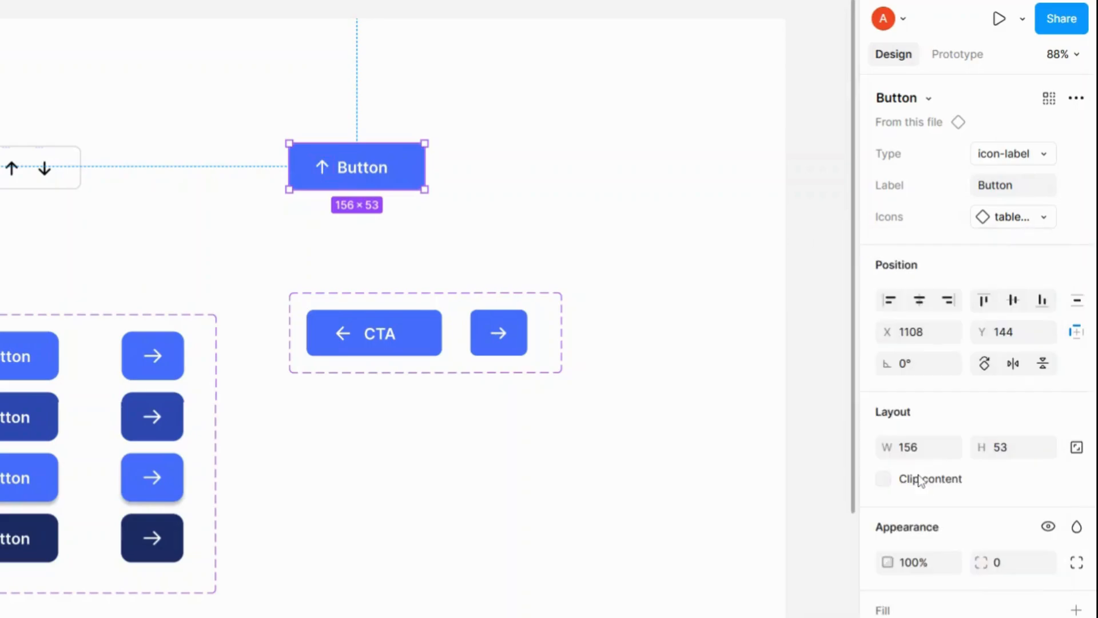
left_click(1029, 217)
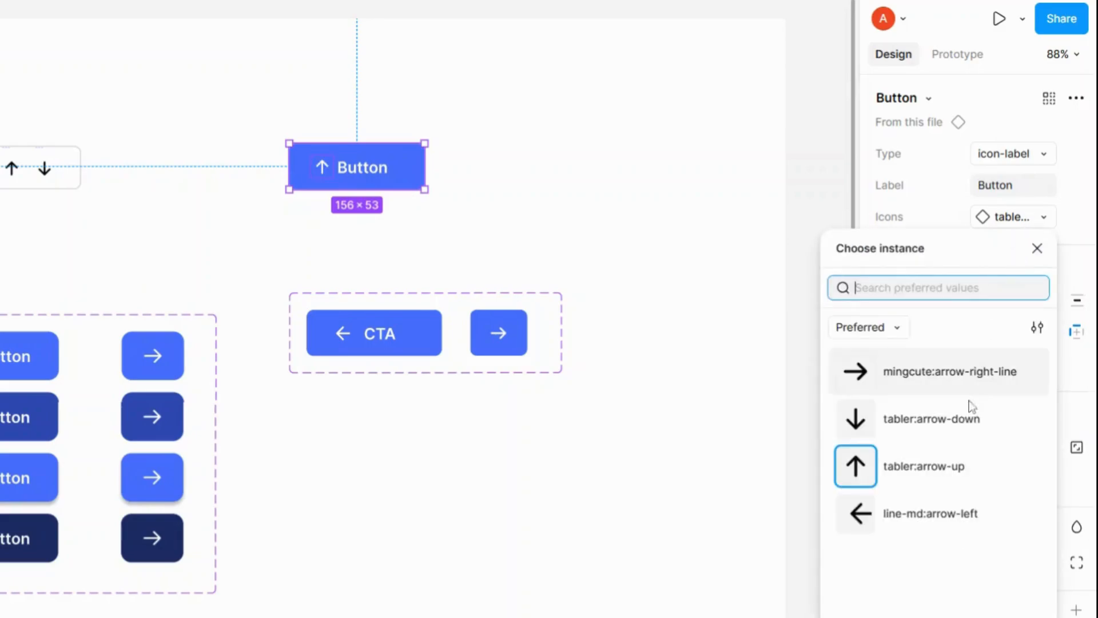
left_click(934, 512)
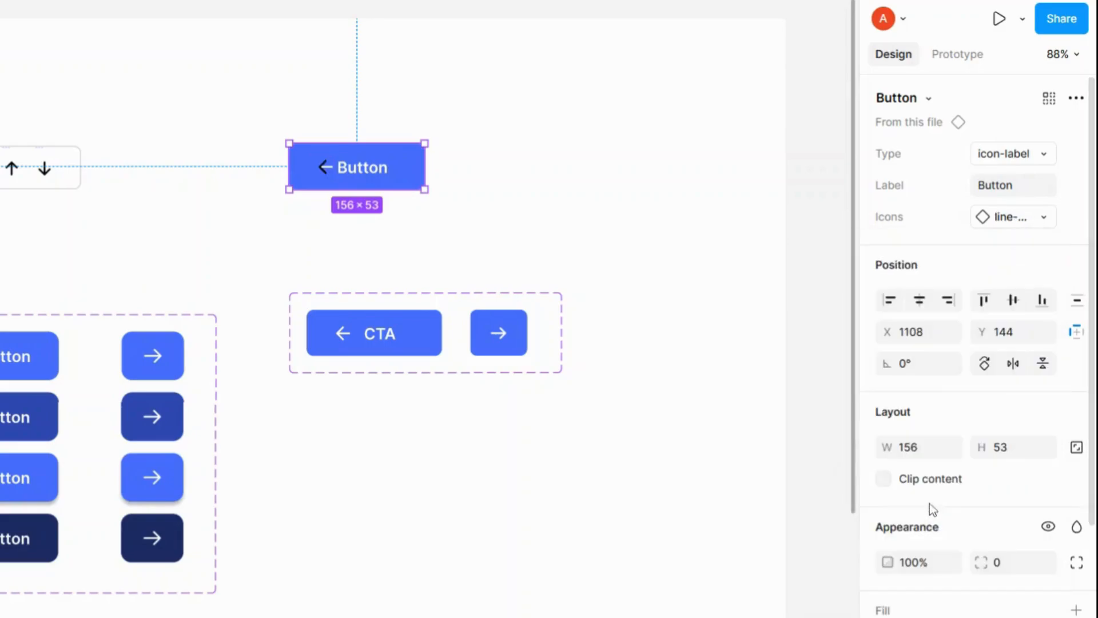
left_click(1034, 226)
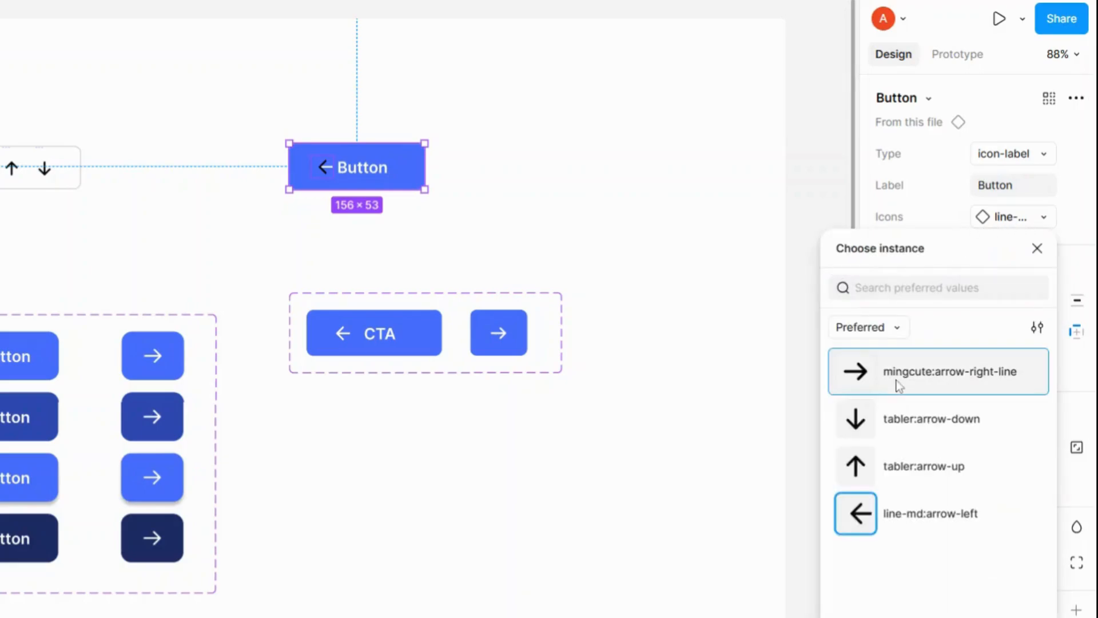
left_click(897, 383)
left_click(1031, 218)
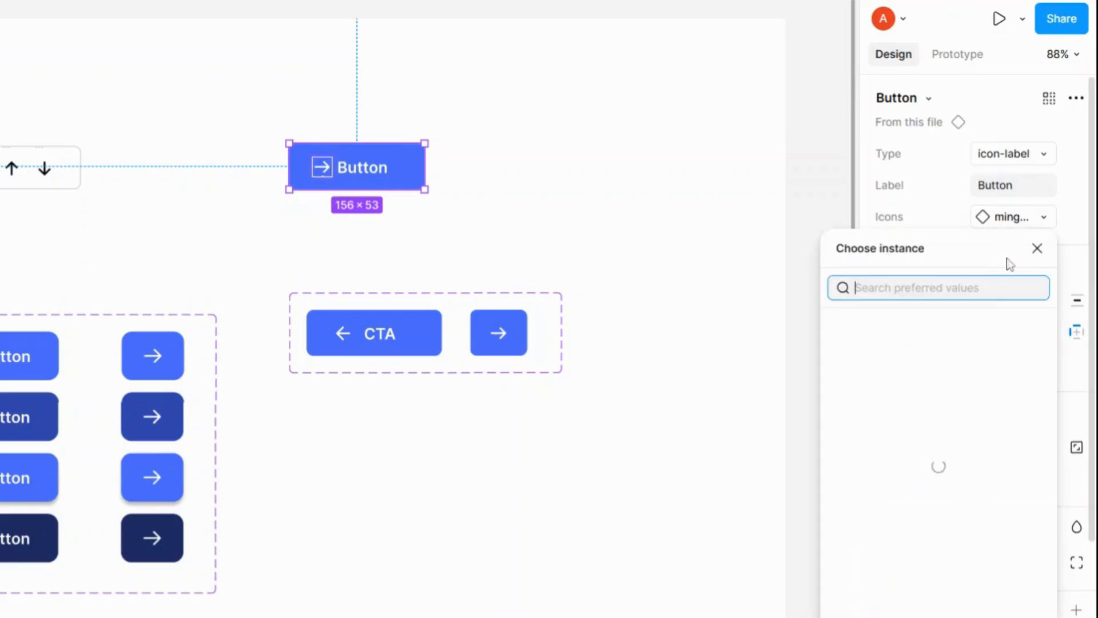
left_click(906, 420)
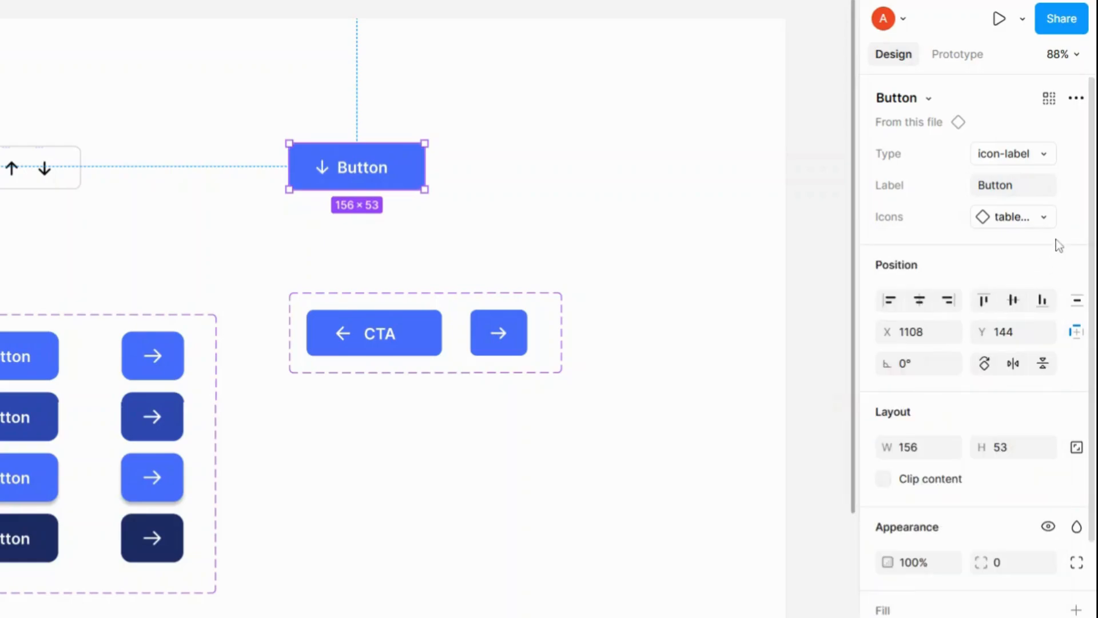
Step: Enlarge the Button component set's height to about 347 to make room for more variants
left_click(428, 313)
scroll(435, 315, "down", 4)
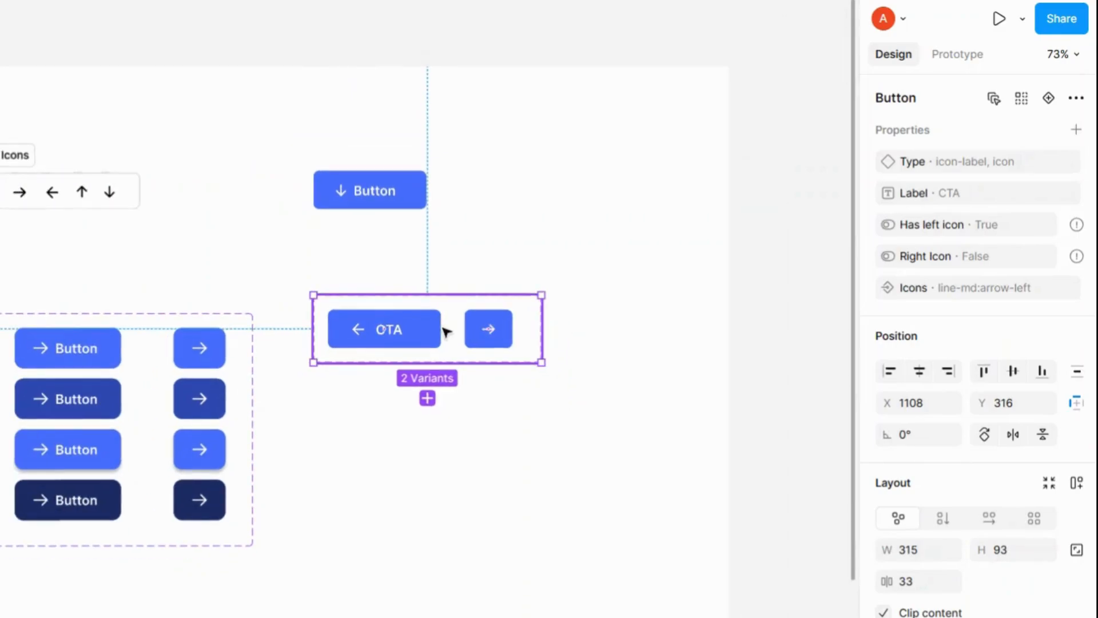
scroll(444, 321, "up", 2)
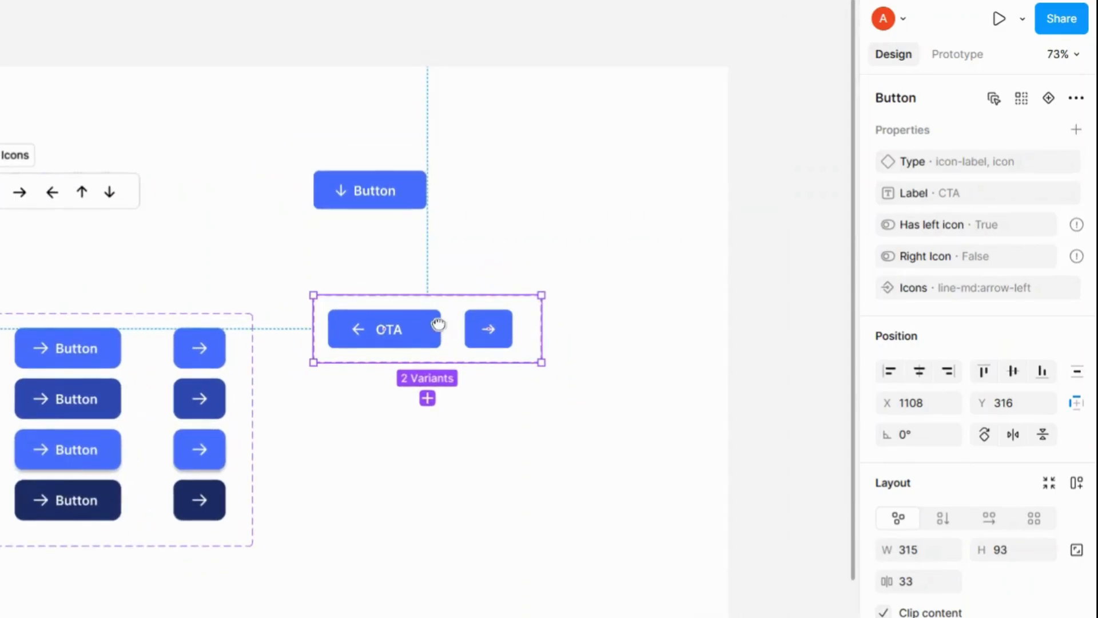
left_click_drag(437, 321, 465, 309)
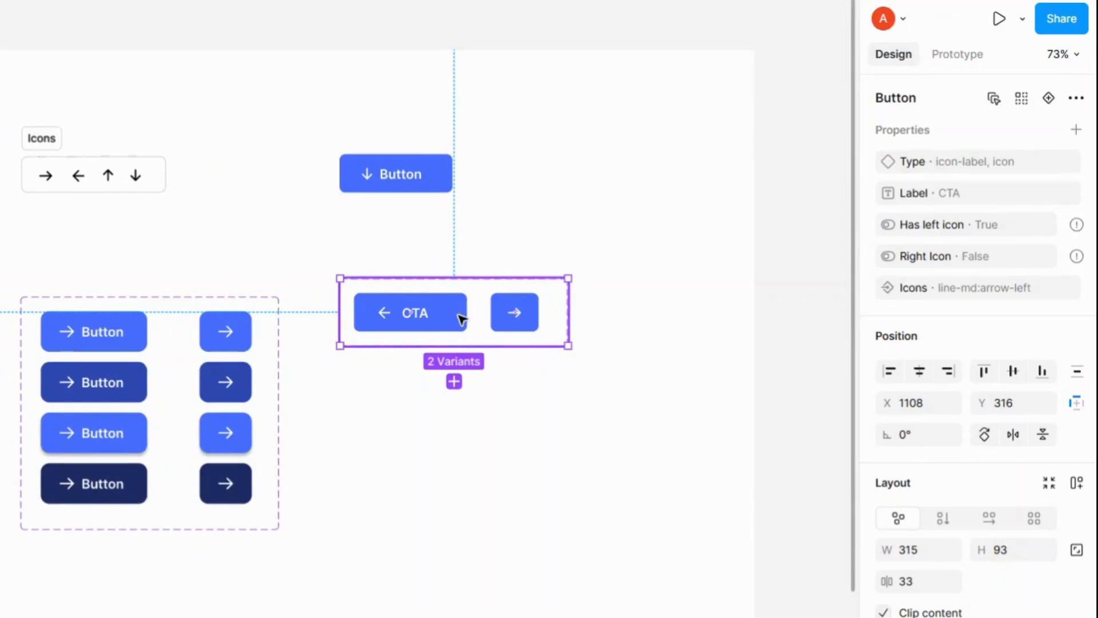
left_click(460, 319)
left_click(521, 327)
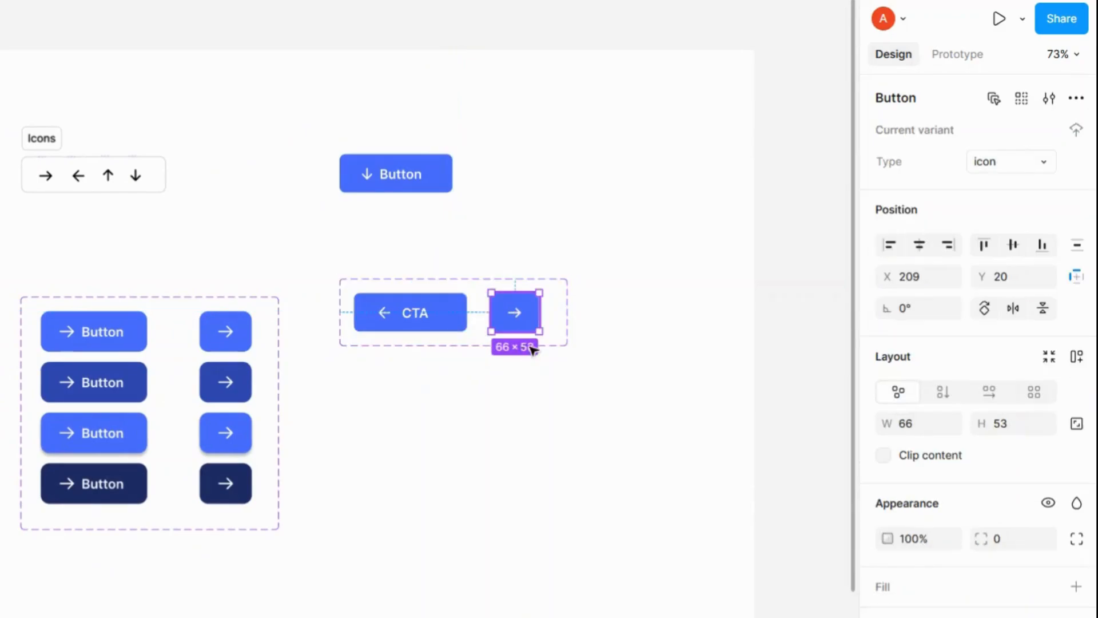
left_click(559, 285)
left_click_drag(559, 346, 563, 529)
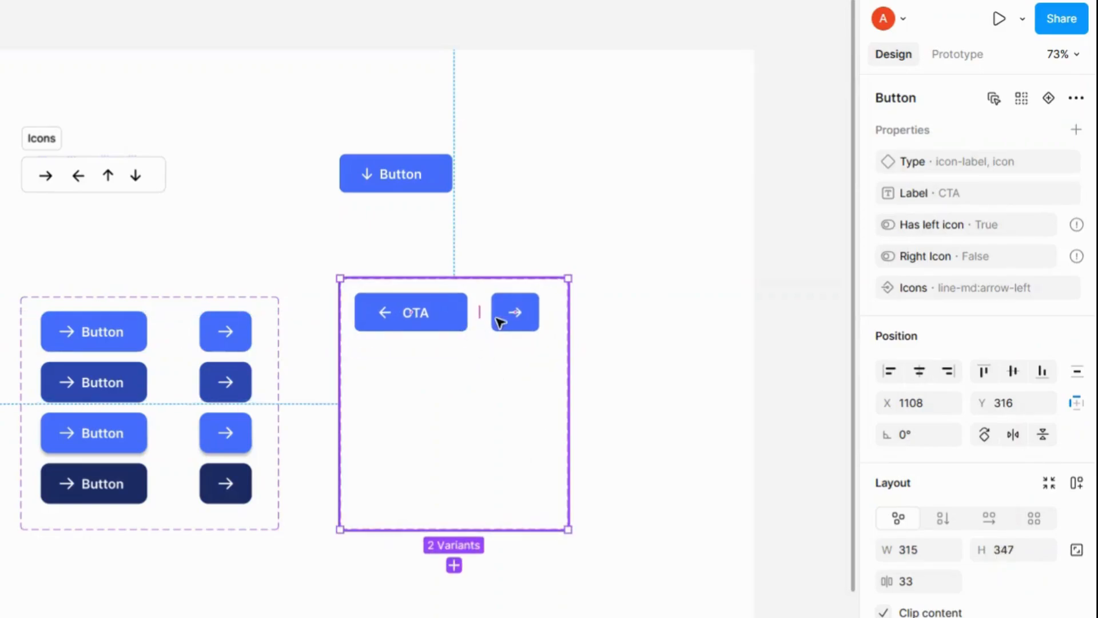
Step: Duplicate the CTA and icon-only variants into a second row and narrow the component set back
left_click(442, 324)
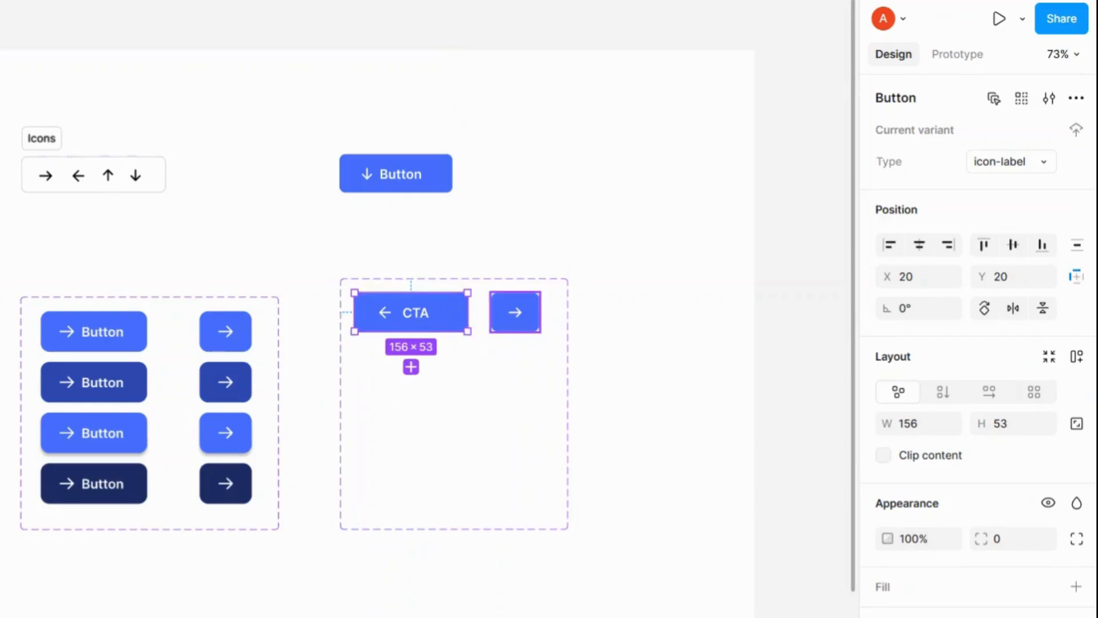
left_click(515, 312, "shift")
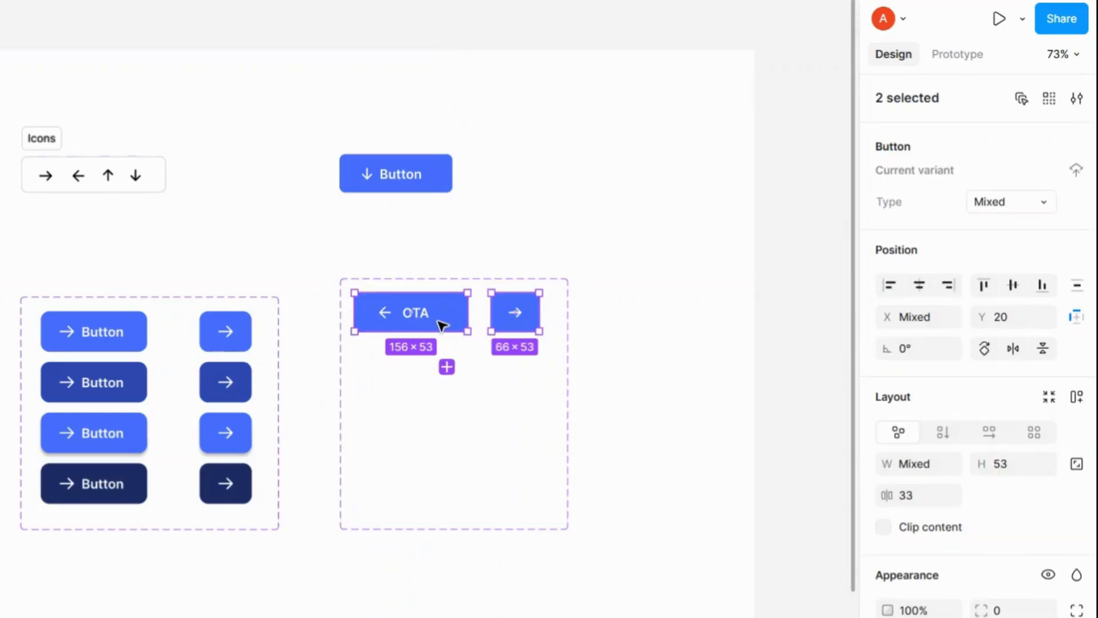
key("ctrl+d")
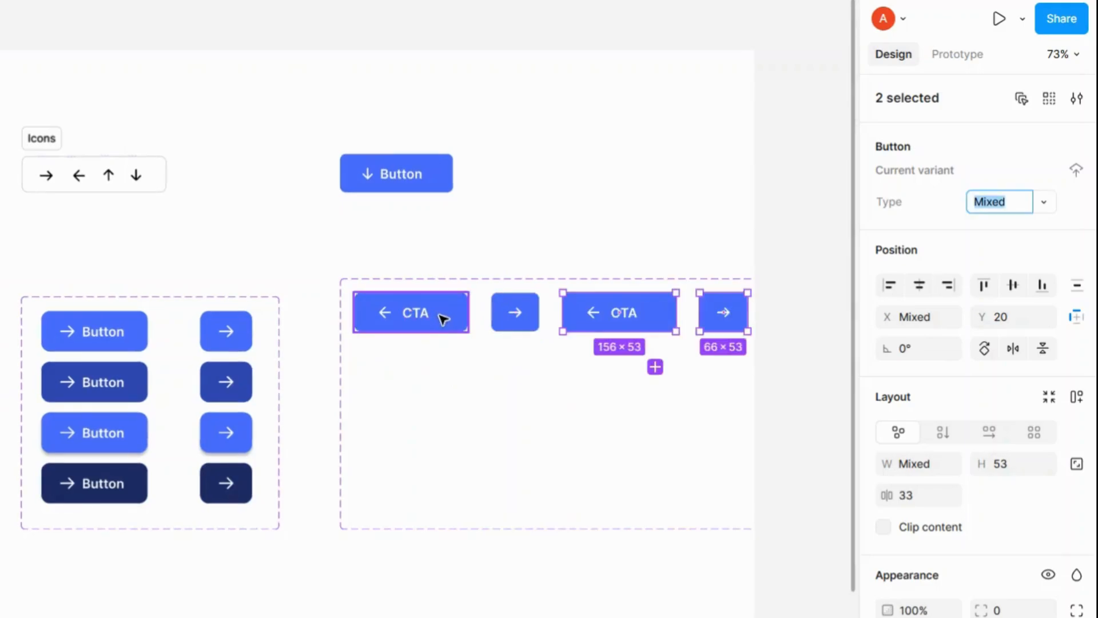
left_click_drag(608, 314, 400, 378)
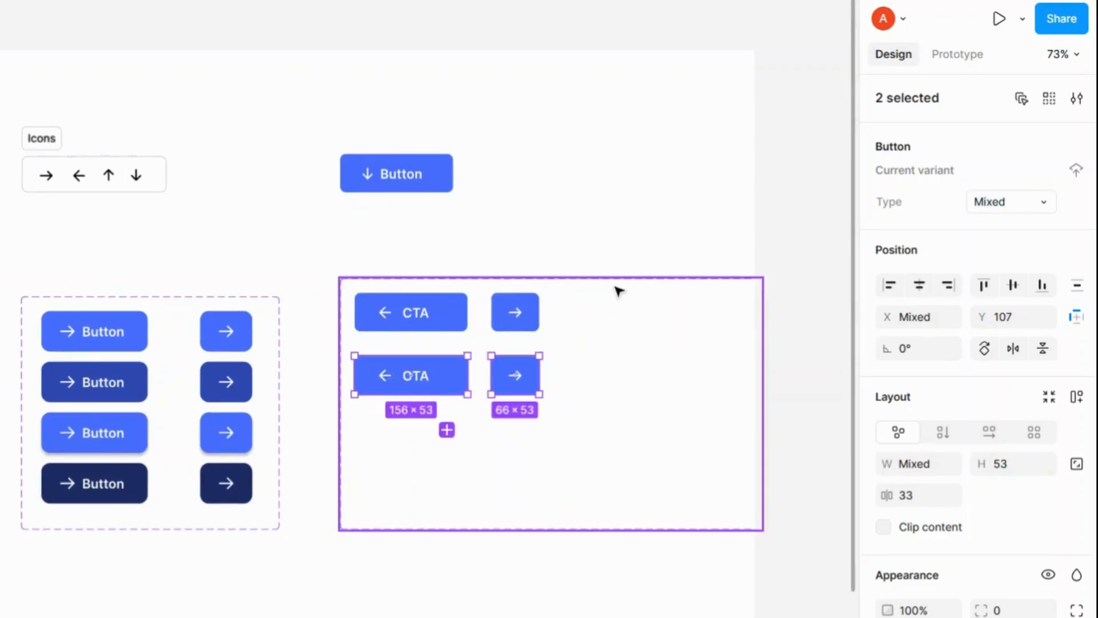
left_click(765, 336)
left_click_drag(765, 338, 571, 348)
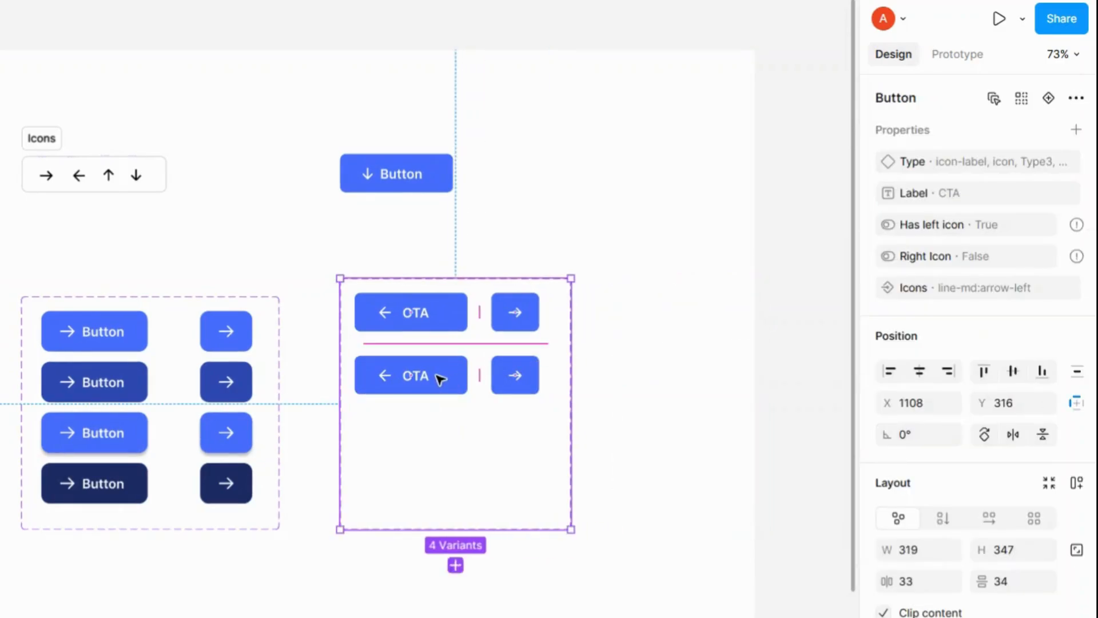
Step: Duplicate the second-row variants into further rows below inside the component set
left_click(457, 377)
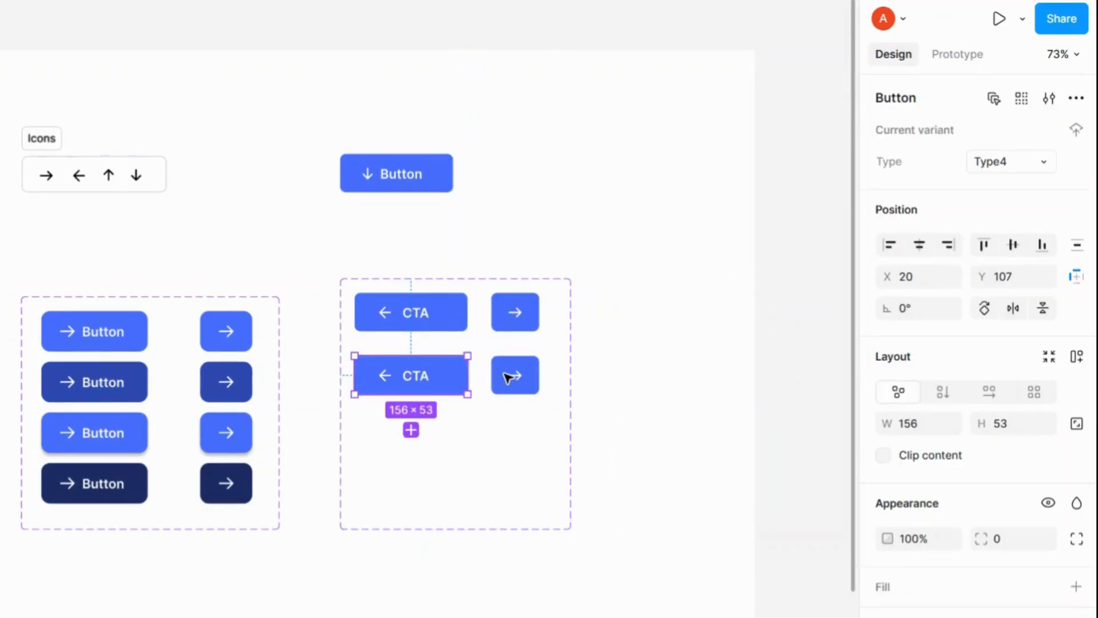
left_click(511, 387, "shift")
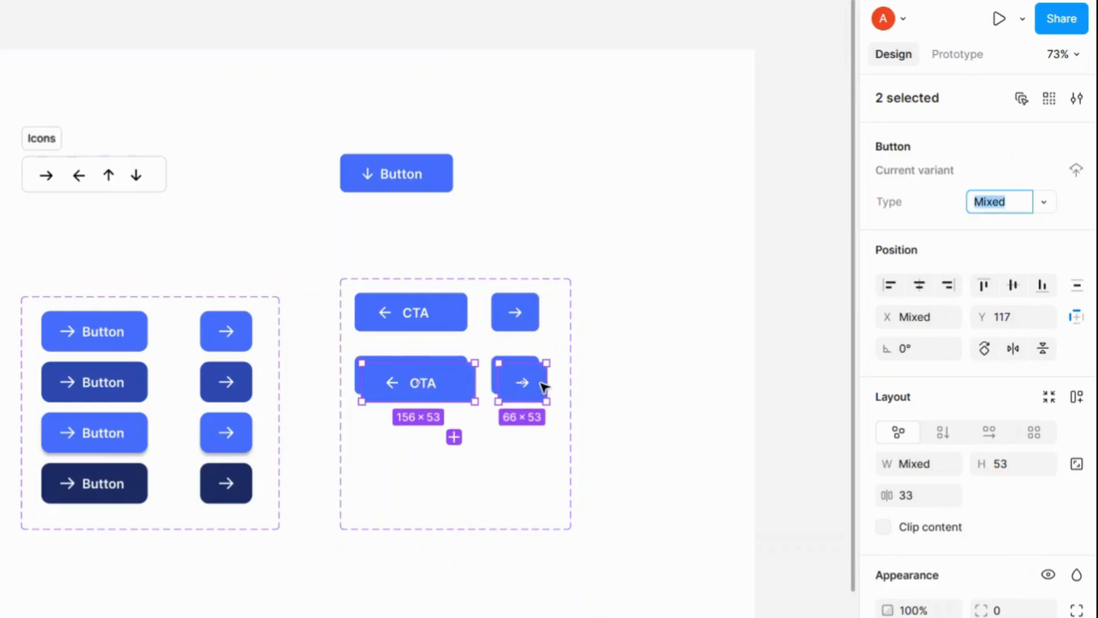
key("ctrl+d")
left_click_drag(529, 438, 517, 505)
left_click(454, 380)
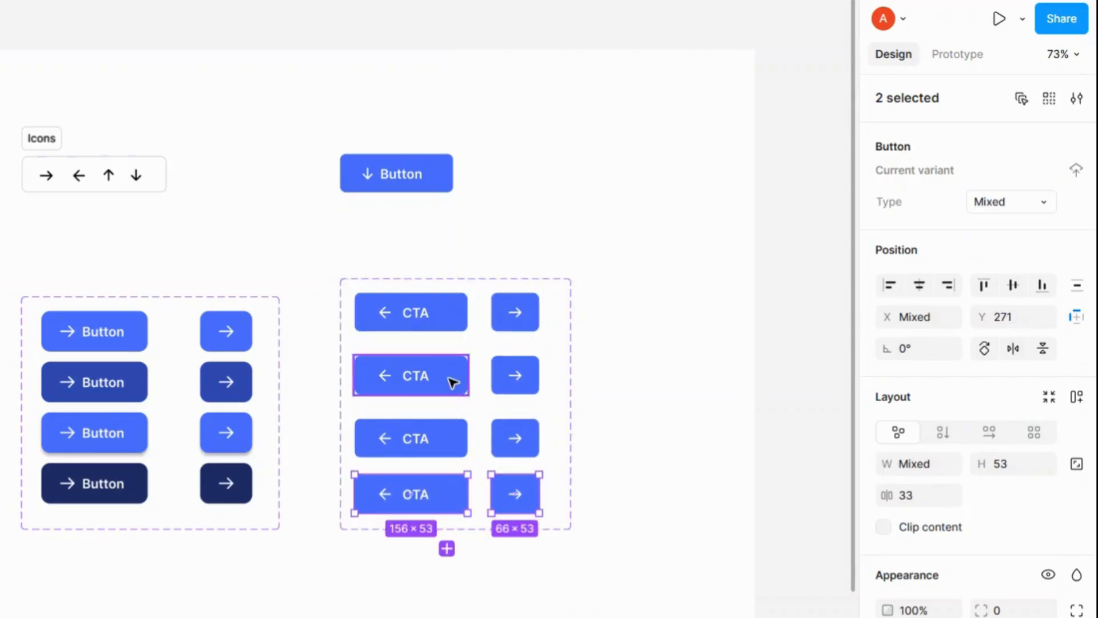
Step: Recolour the second-row CTA variant's fill to 2E4AB2 by sampling the dark blue from the existing second-row Button
scroll(899, 504, "down", 4)
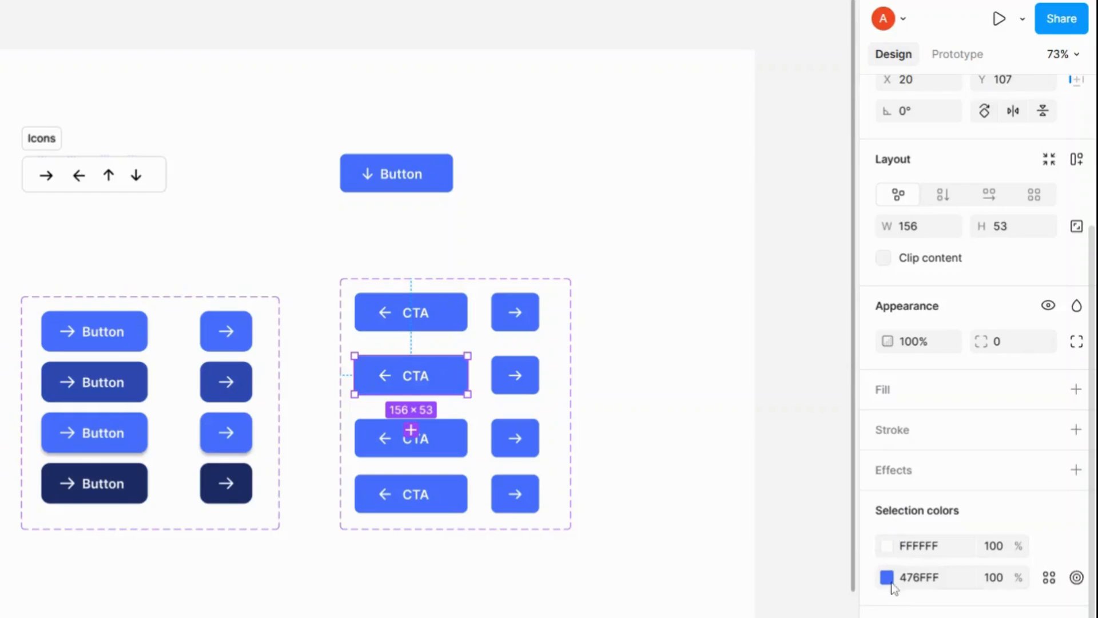
left_click(888, 577)
left_click(650, 535)
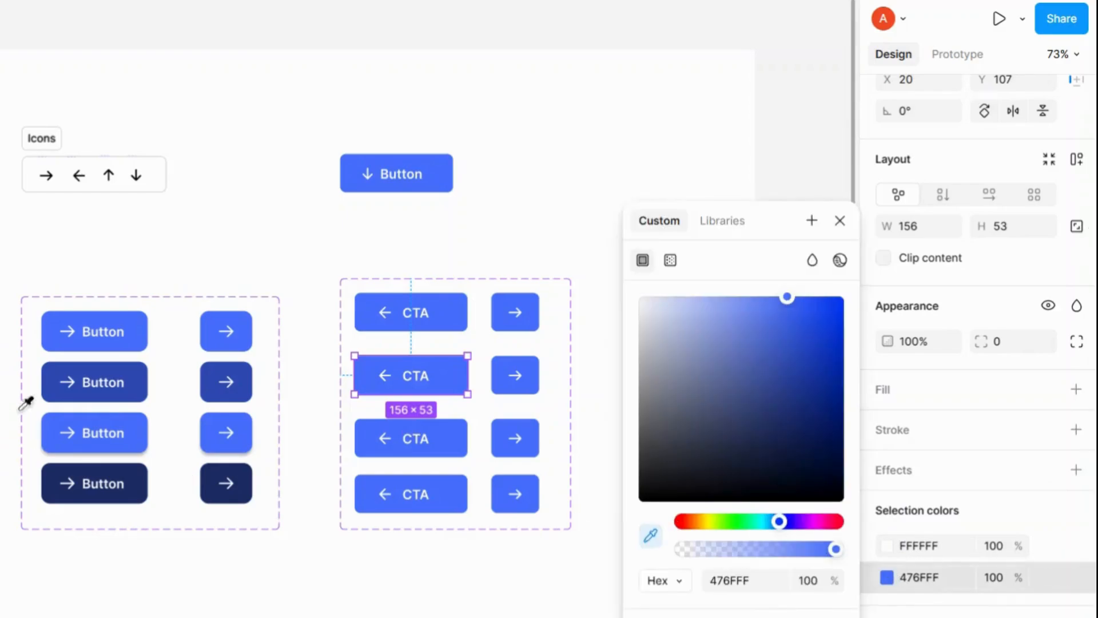
left_click(85, 365)
left_click(840, 221)
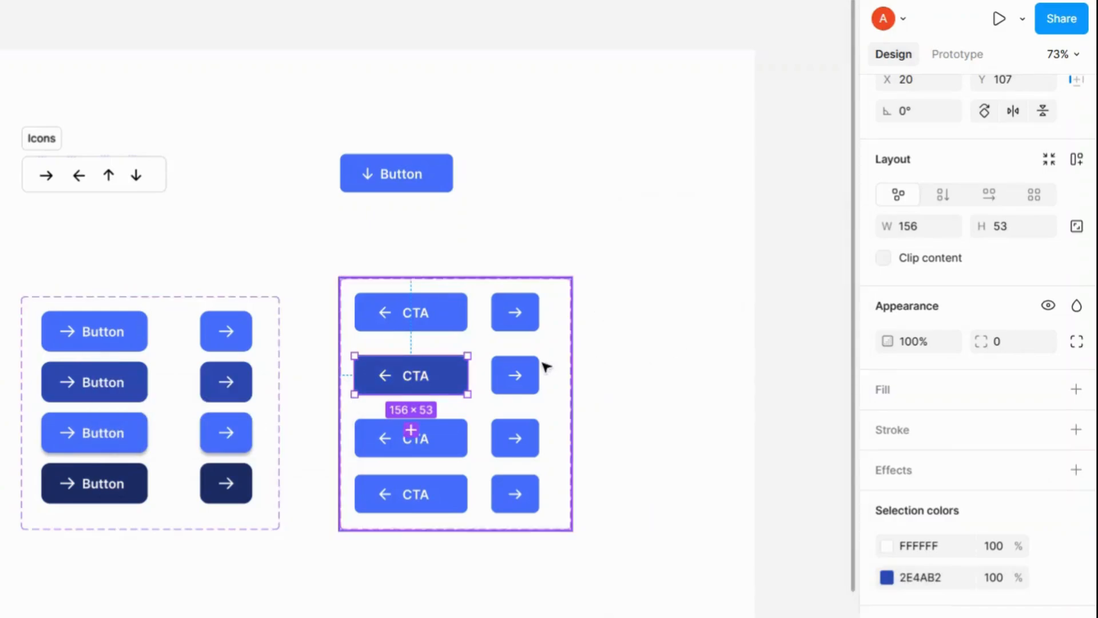
Step: Recolour the second-row icon-only variant's fill to 2E4AB2 by sampling the matching existing icon button
left_click(515, 375)
left_click(888, 546)
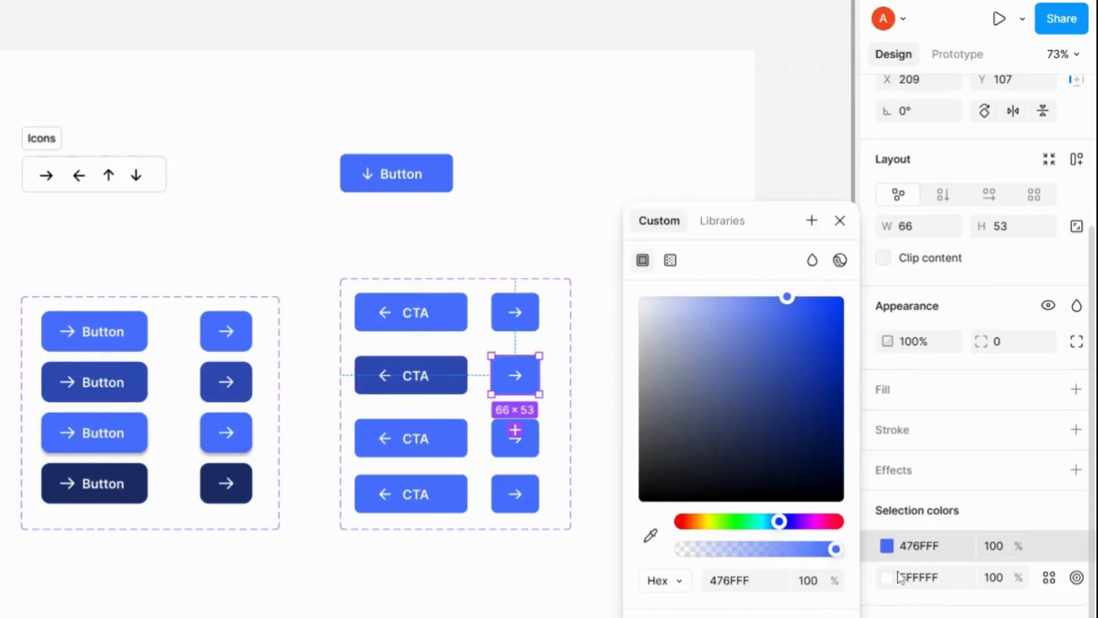
left_click(651, 535)
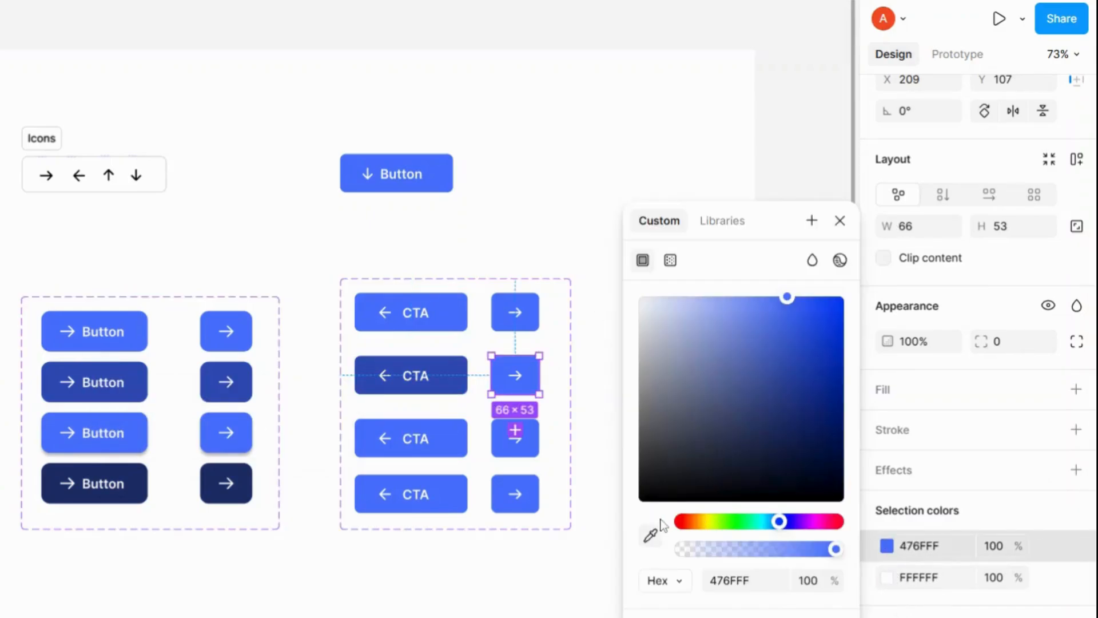
left_click(219, 379)
left_click(840, 221)
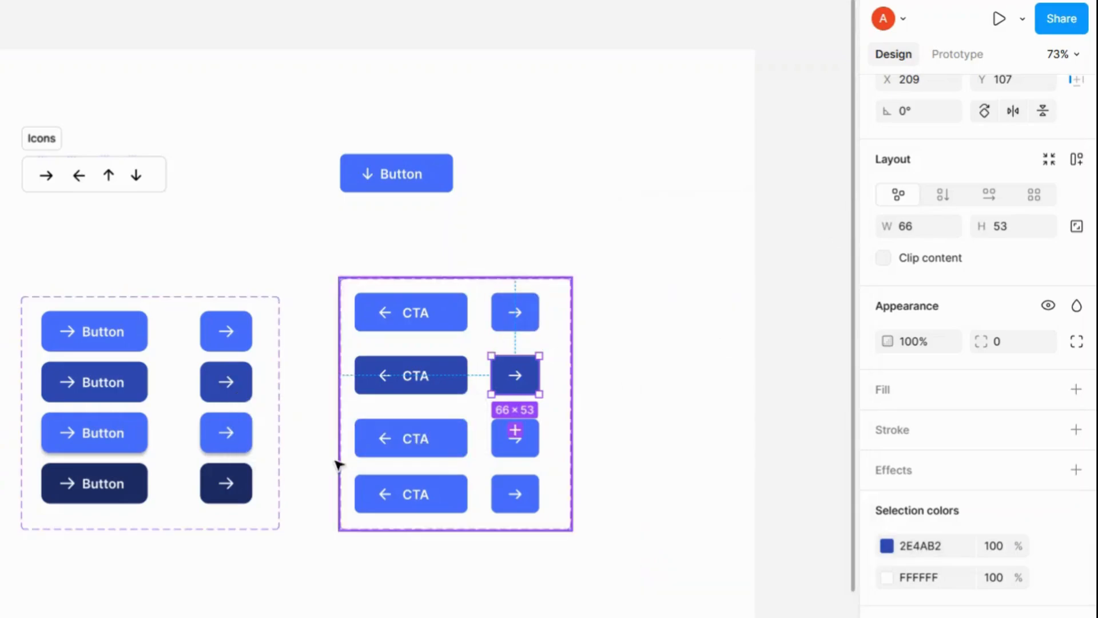
Step: Add a drop shadow effect to both the third-row CTA variant and the third-row icon-only variant
left_click(458, 442)
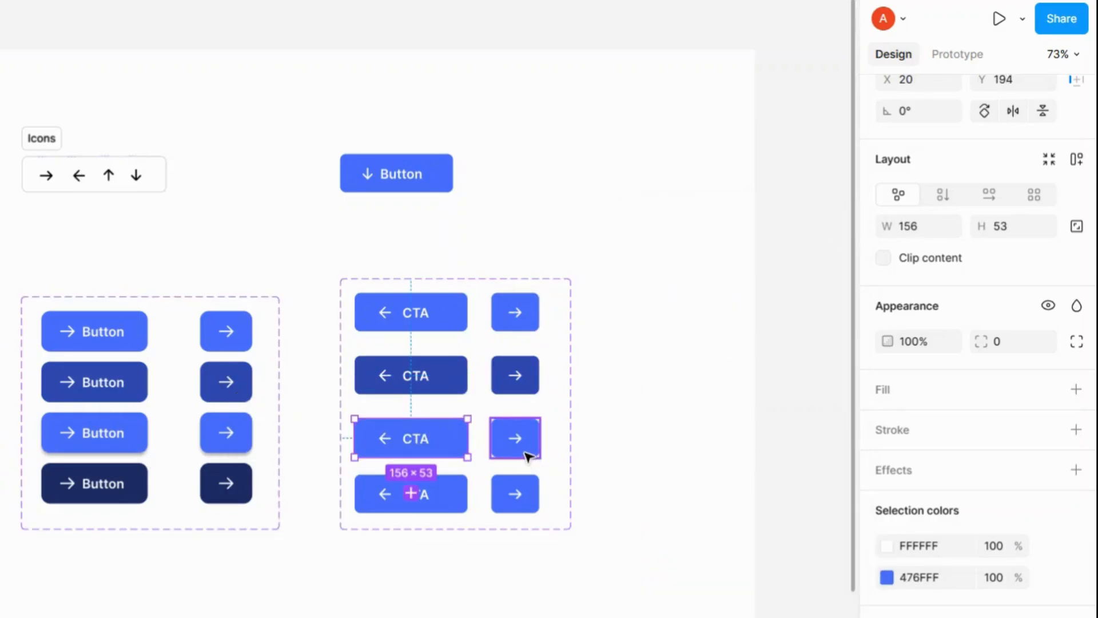
left_click(527, 452, "shift")
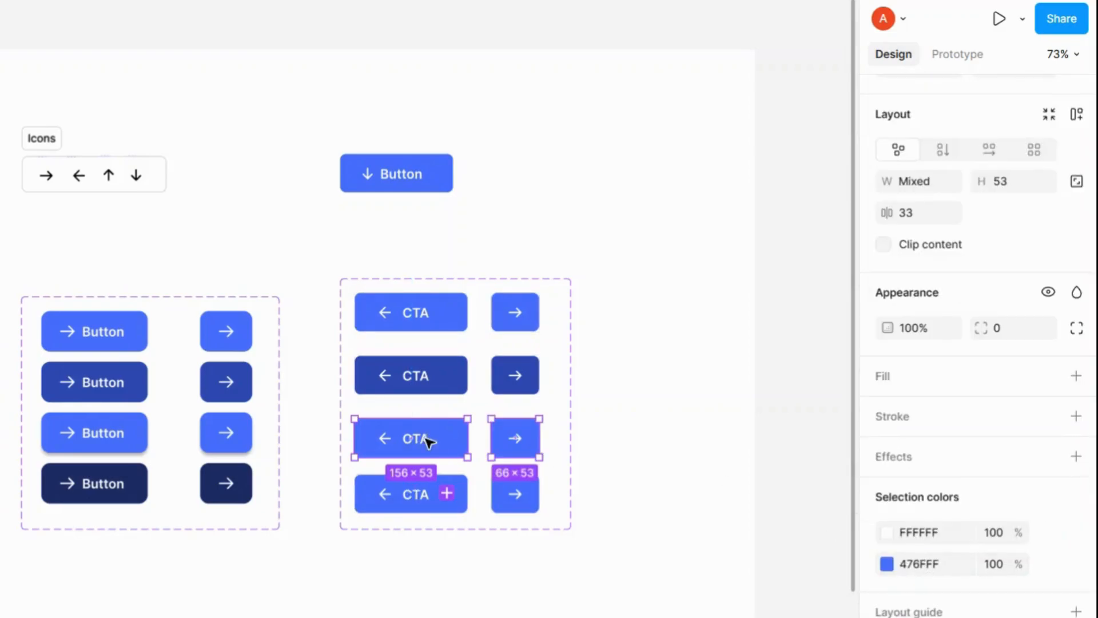
left_click(443, 440)
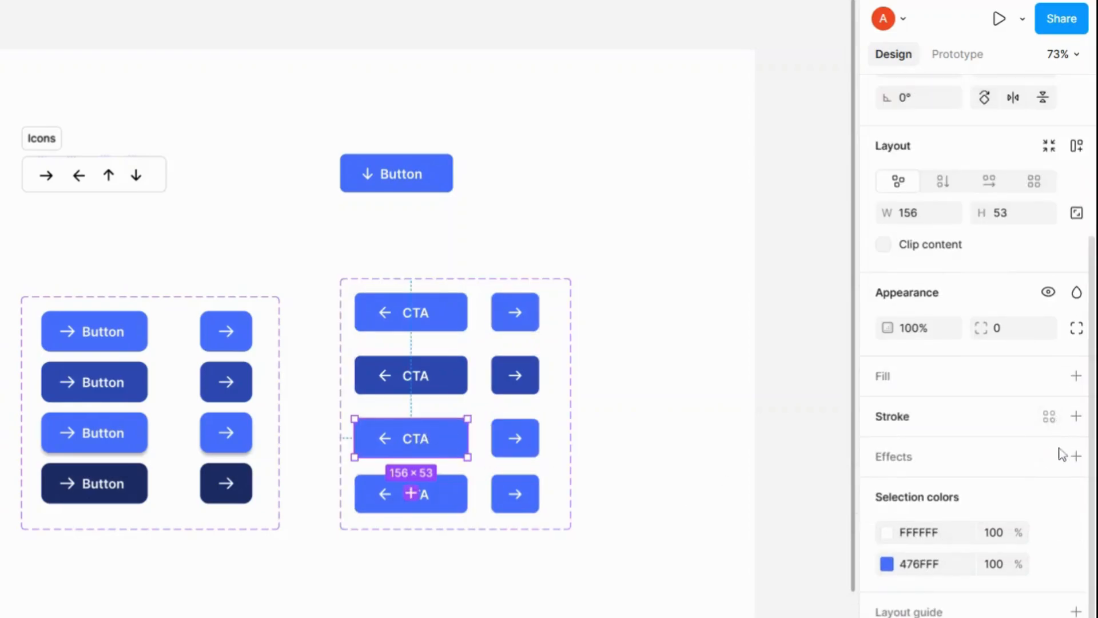
left_click(1076, 456)
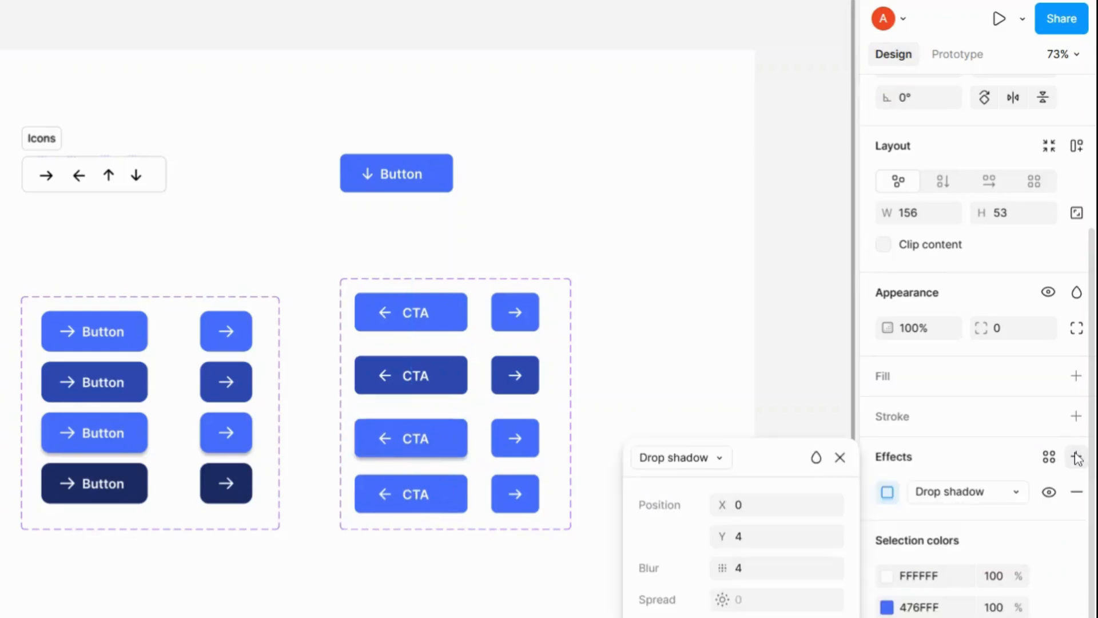
left_click(839, 458)
left_click(542, 439)
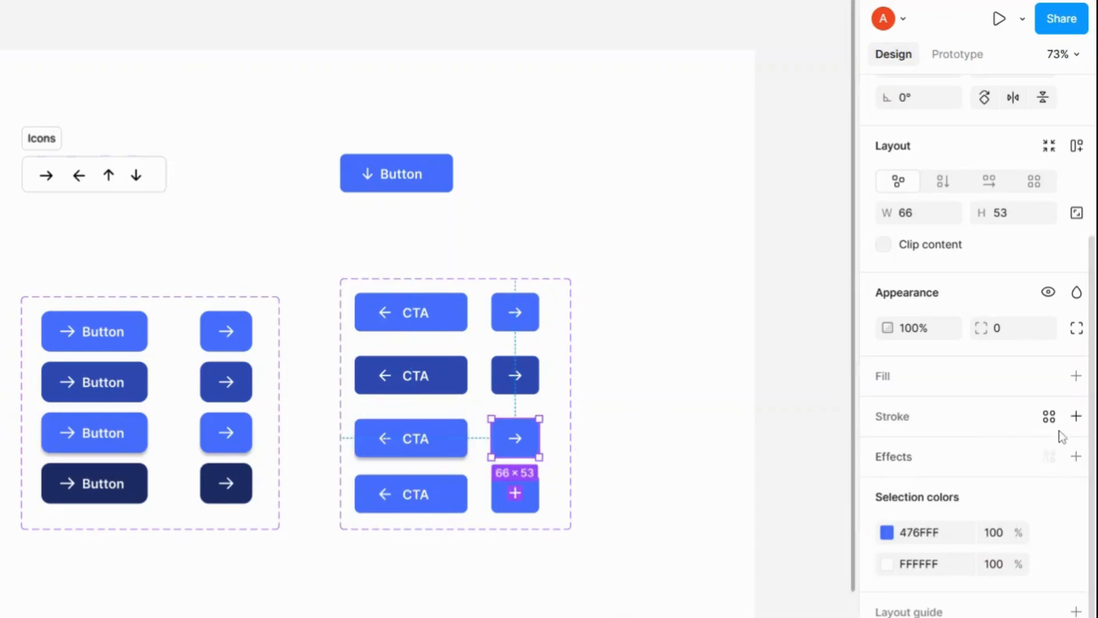
left_click(1076, 456)
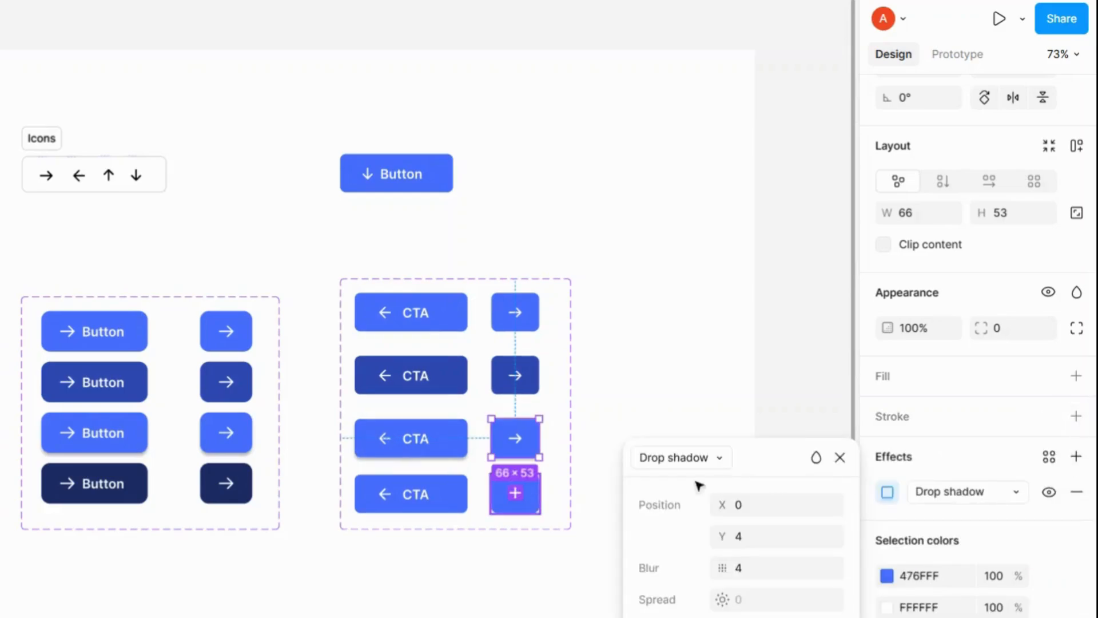
left_click(840, 457)
Step: Recolour the fourth-row CTA variant's fill to 1D2D65 by sampling the darkest existing Button
left_click(444, 485)
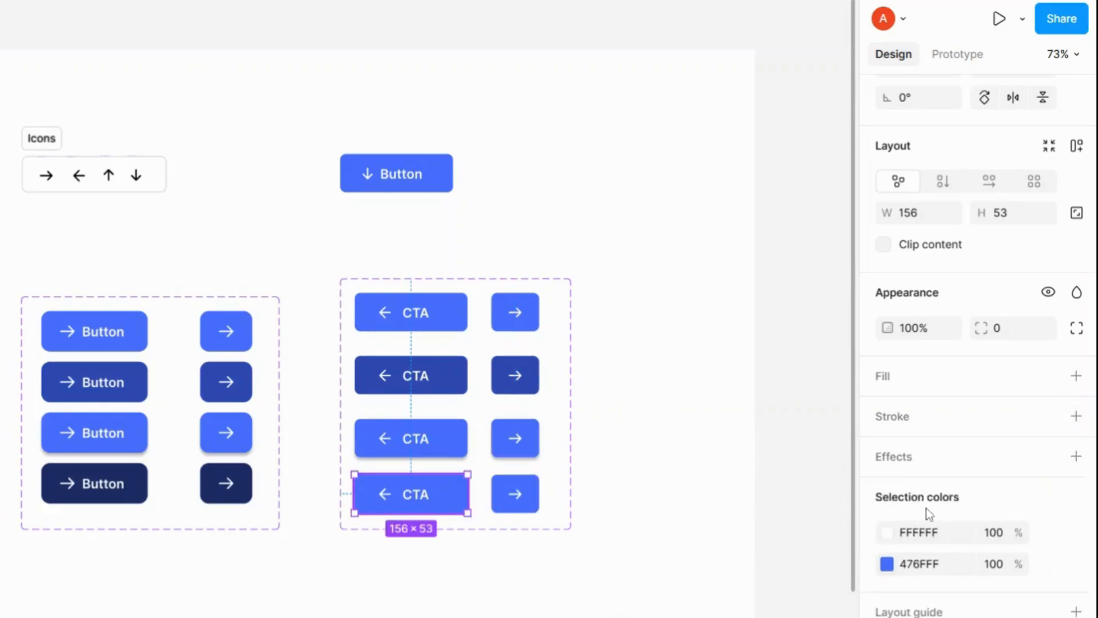
left_click(886, 565)
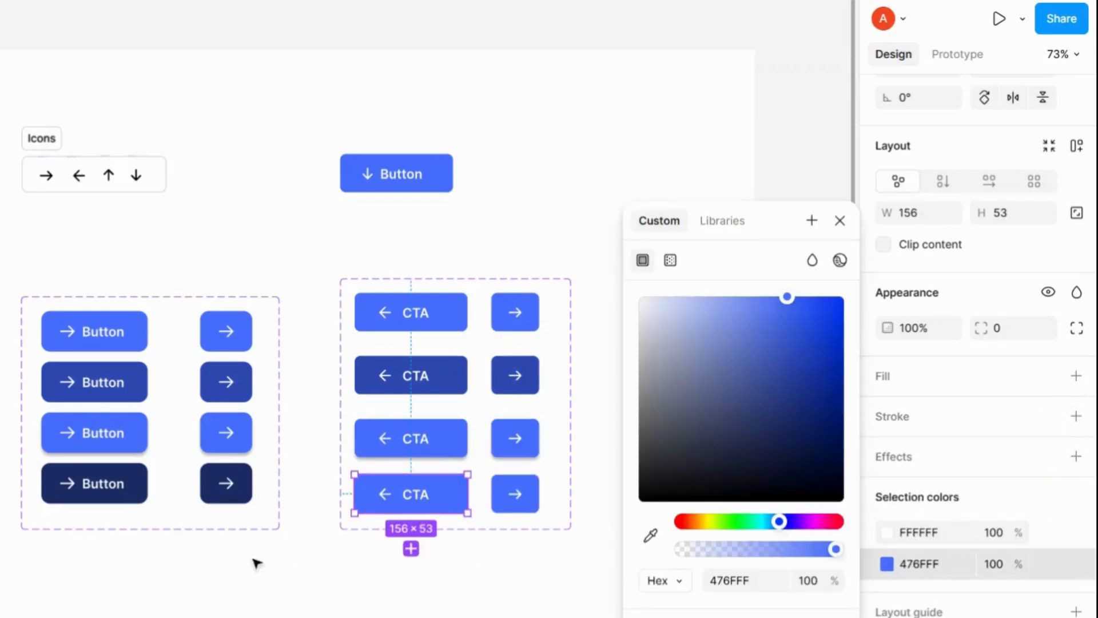
left_click(651, 535)
left_click(117, 481)
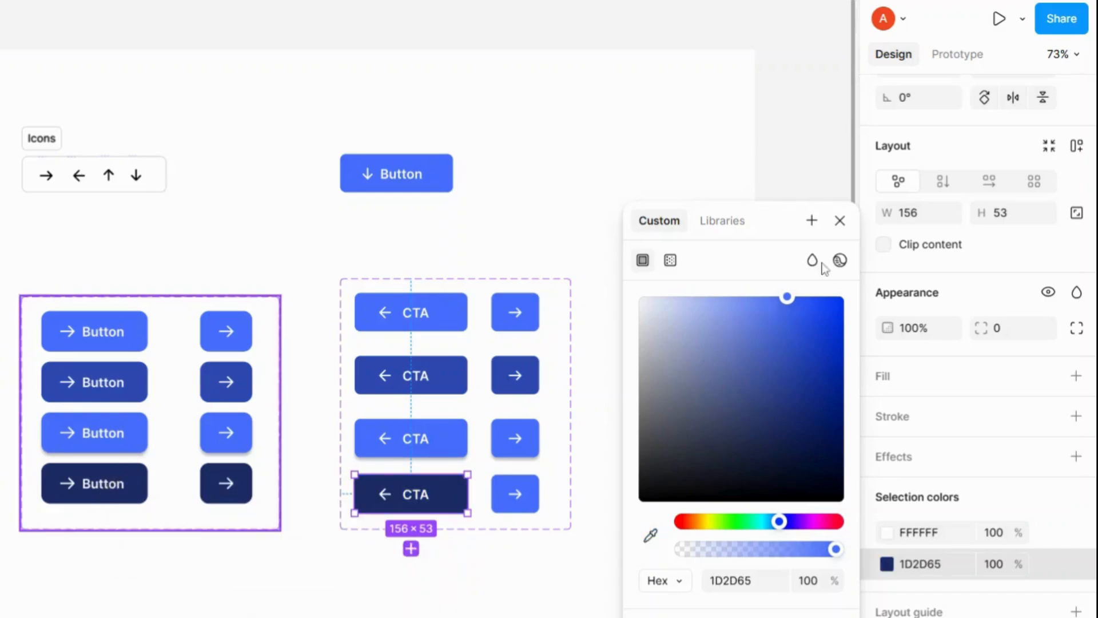
left_click(840, 221)
Step: Recolour the fourth-row icon-only variant's fill to 1D2D65 by sampling the darkest existing icon button
left_click(515, 494)
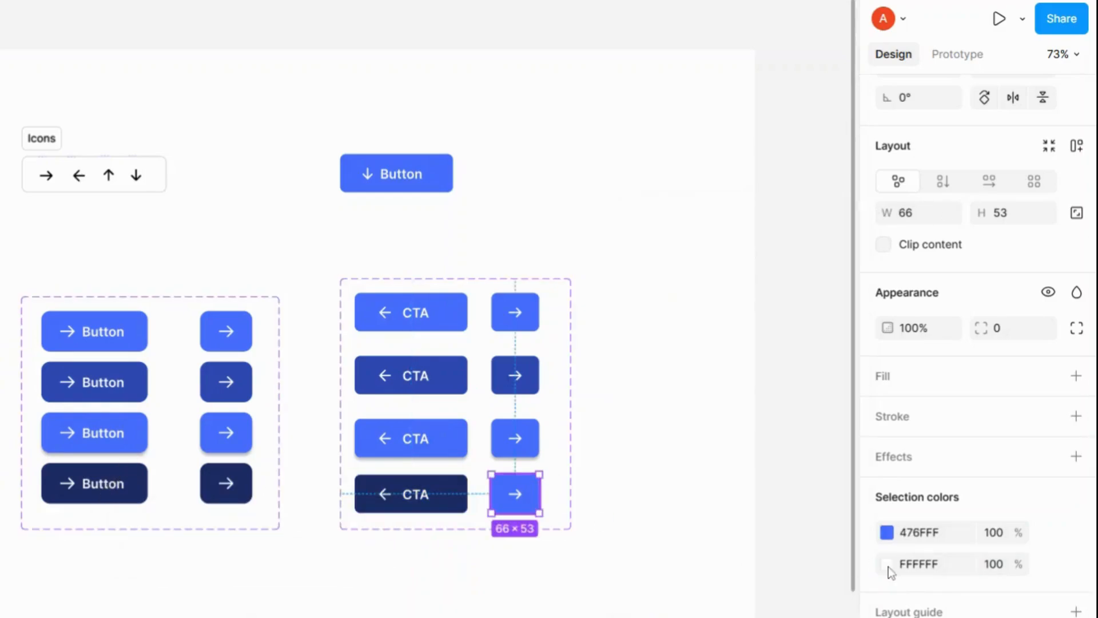
left_click(884, 534)
left_click(650, 535)
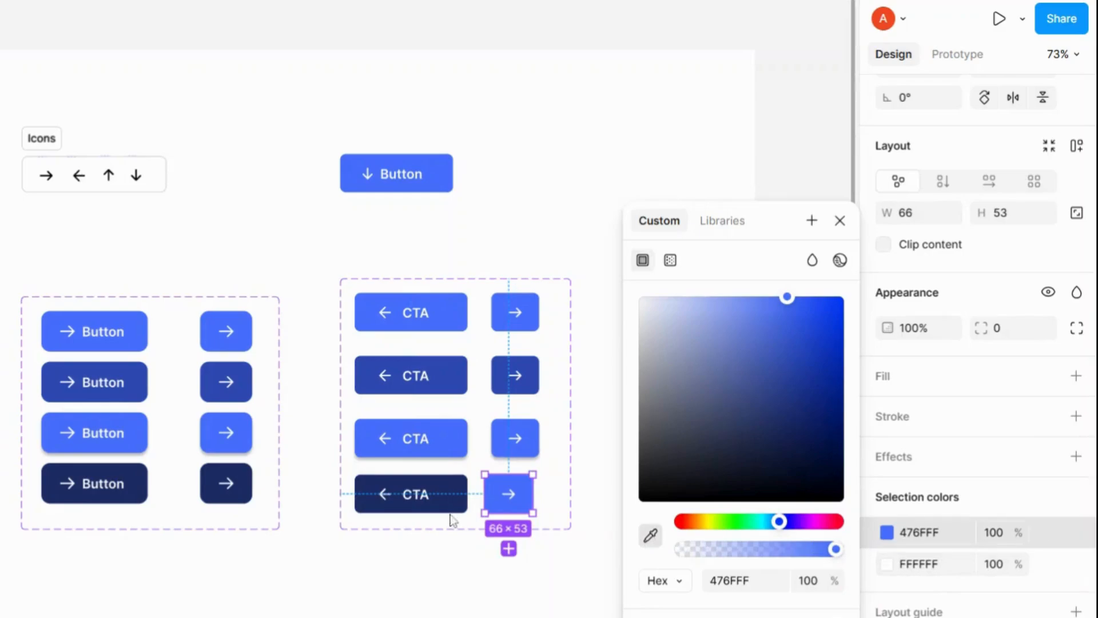
left_click(248, 476)
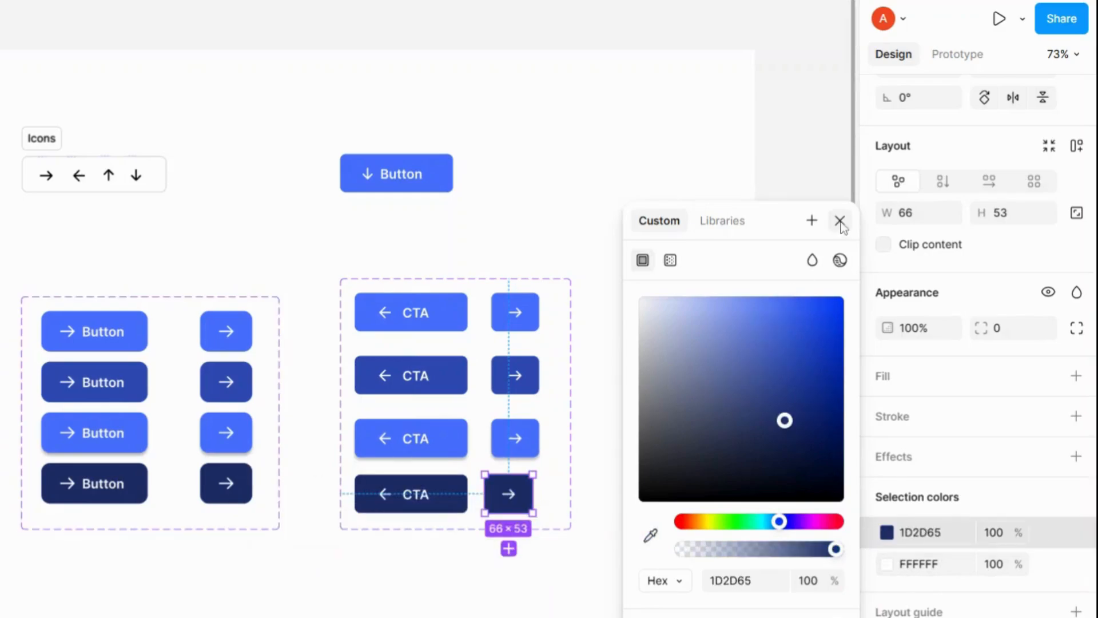
left_click(839, 220)
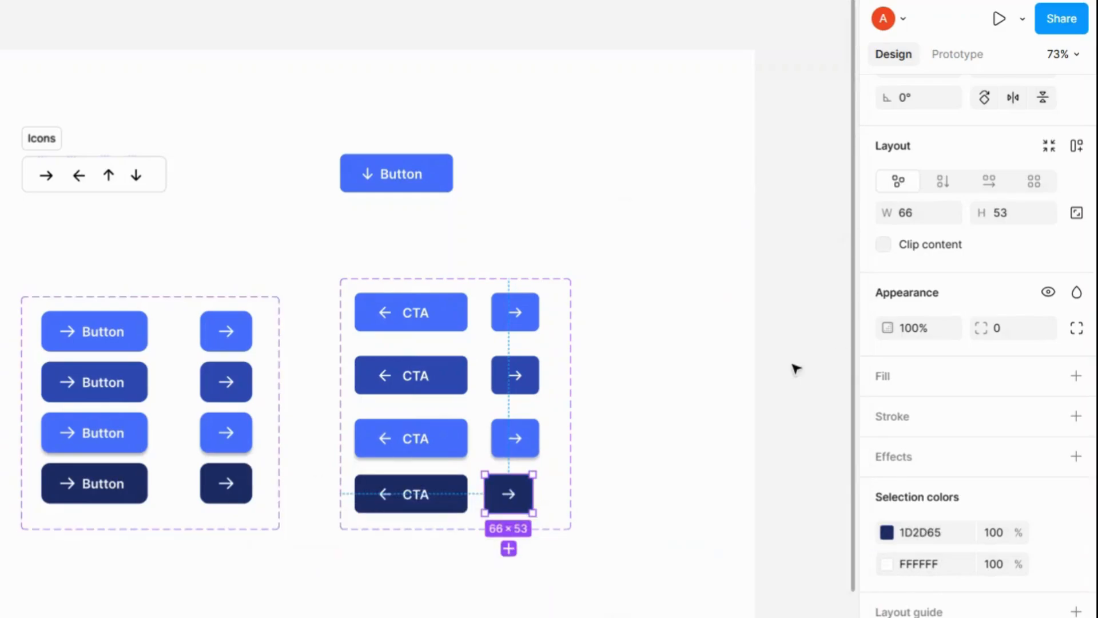
Step: Add a new variant property named Stat to the Button component set
left_click(664, 415)
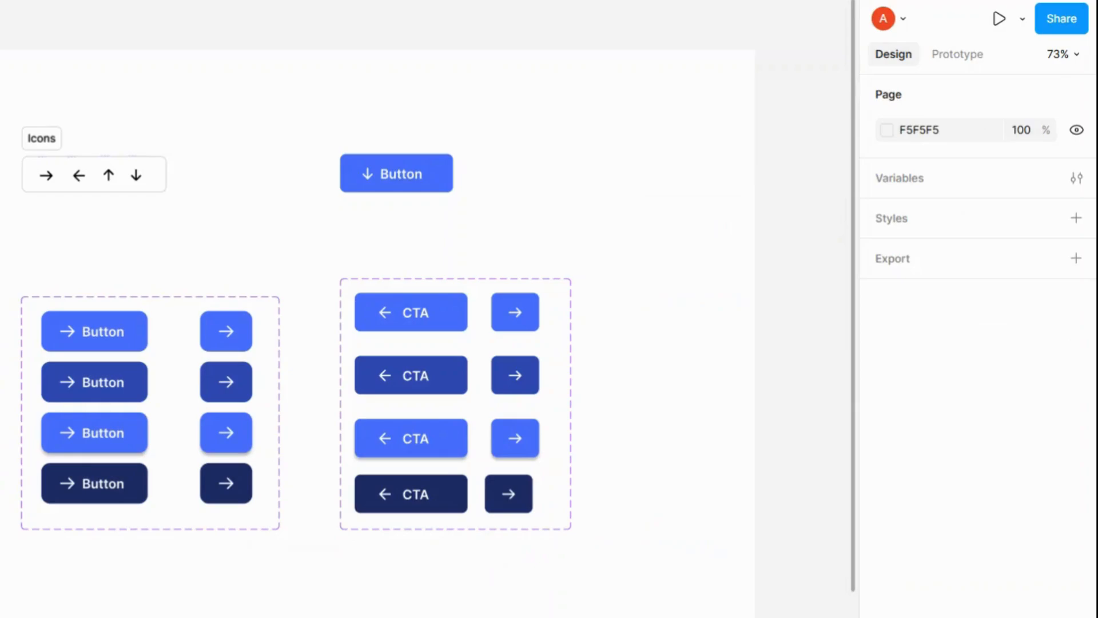
left_click(443, 286)
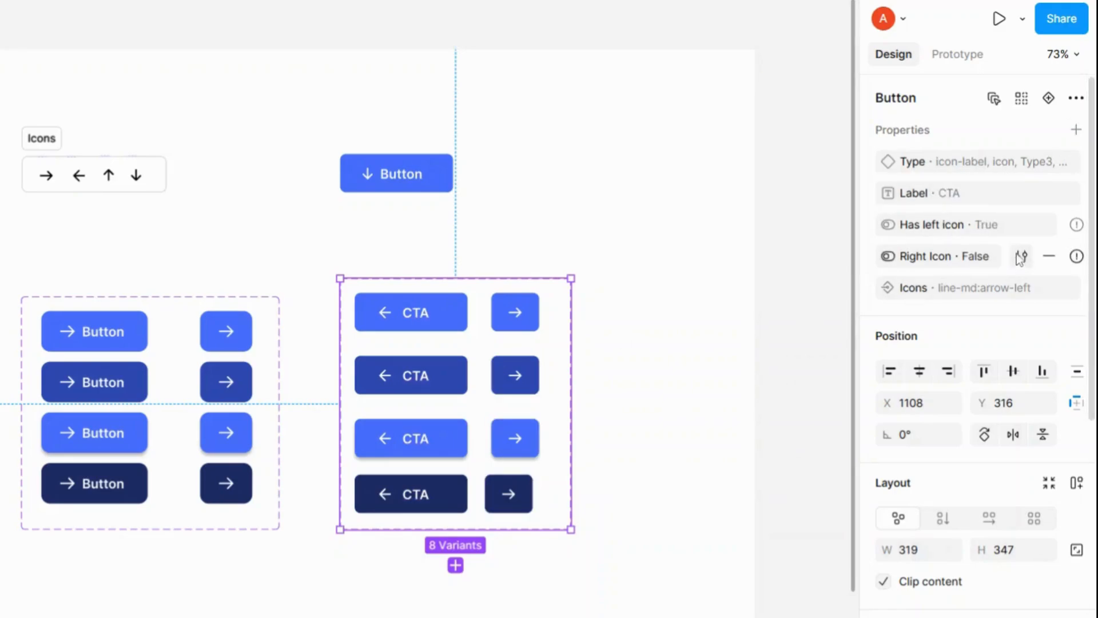
left_click(1076, 129)
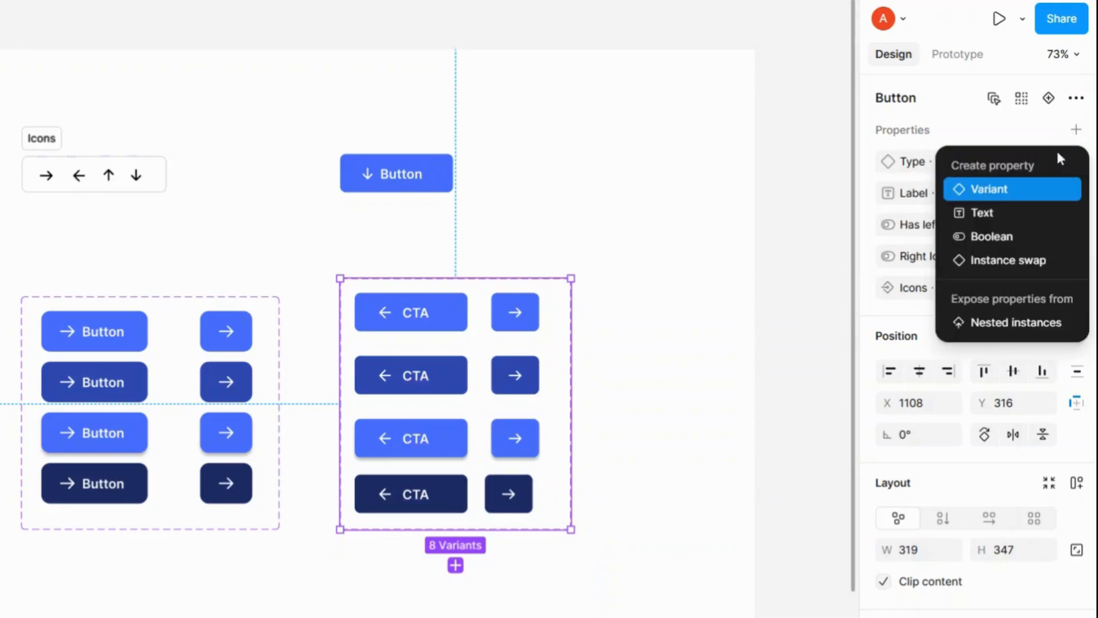
left_click(1038, 192)
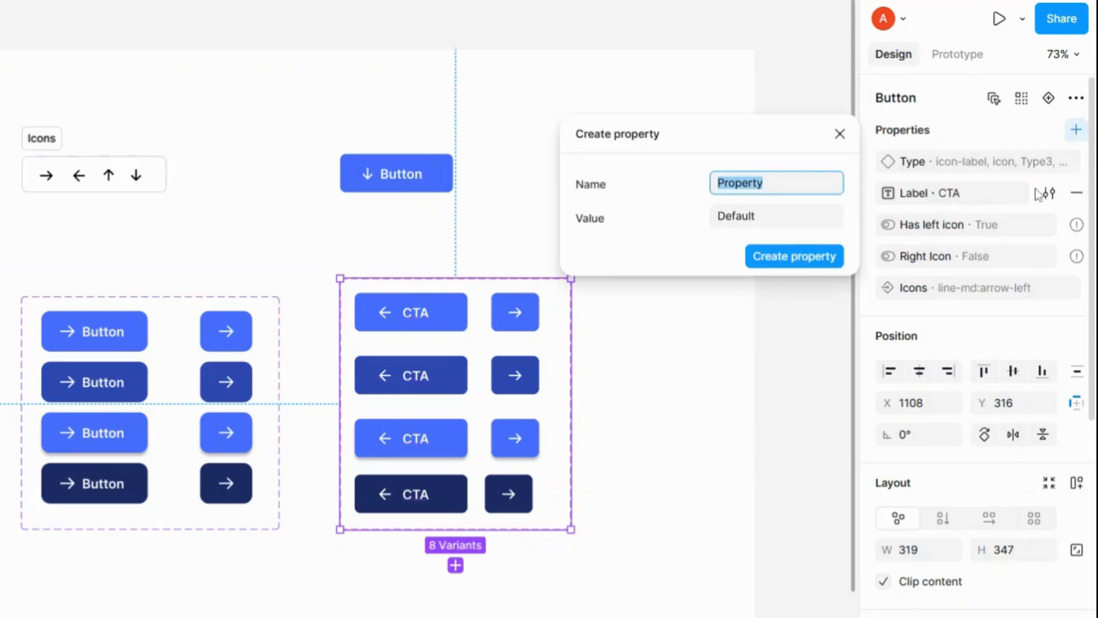
type("Sta")
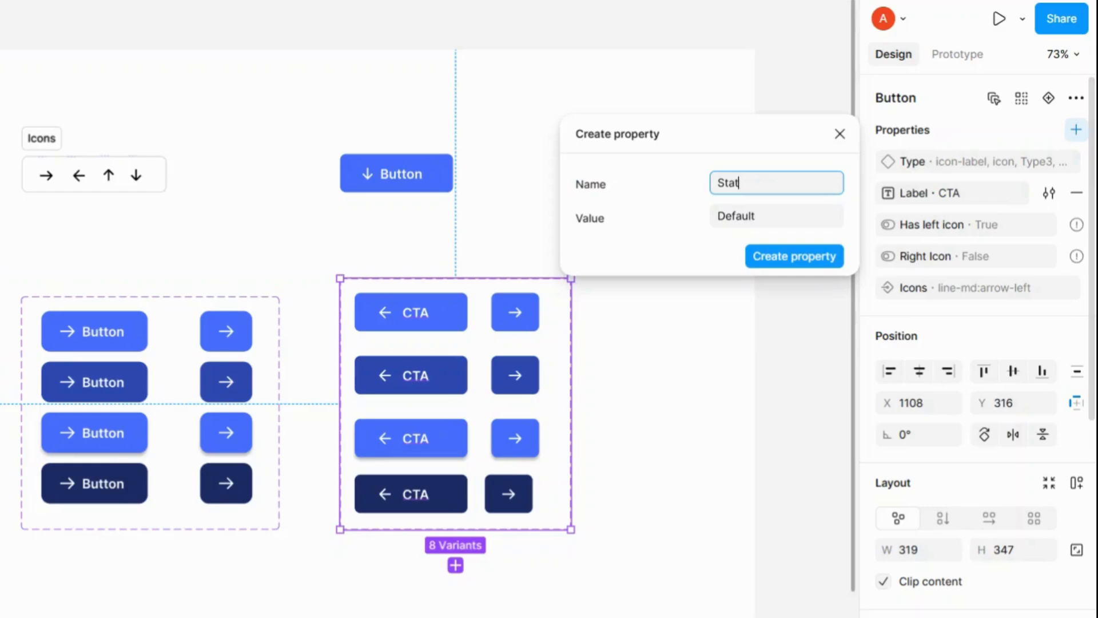
type("t")
key("Return")
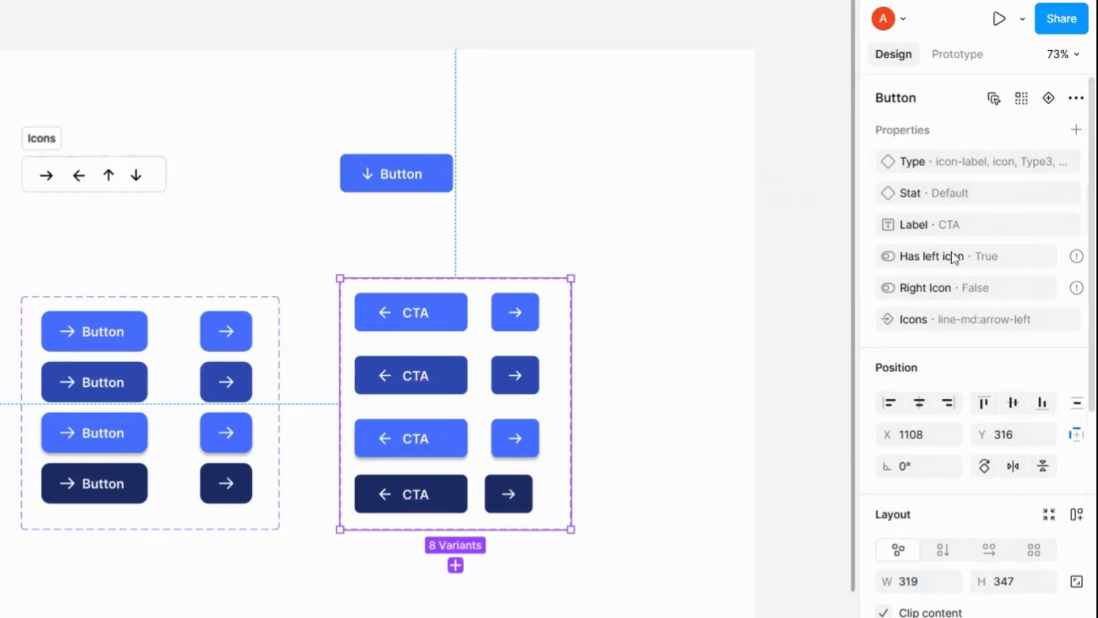
Step: Set the Stat value of the second-row CTA variant to Hover
double_click(400, 330)
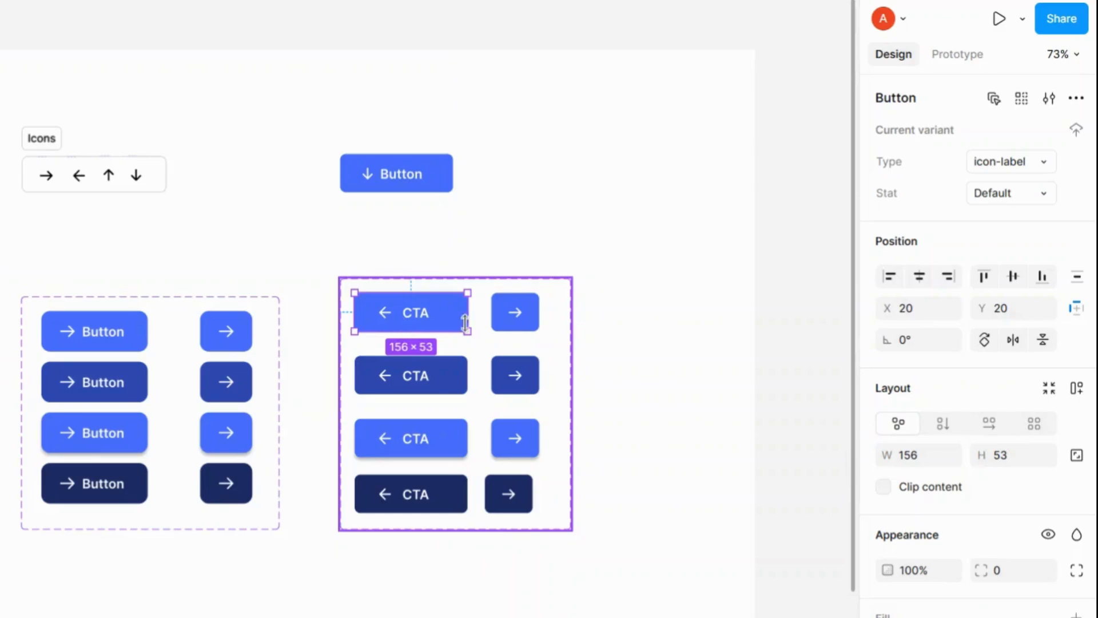
double_click(462, 316)
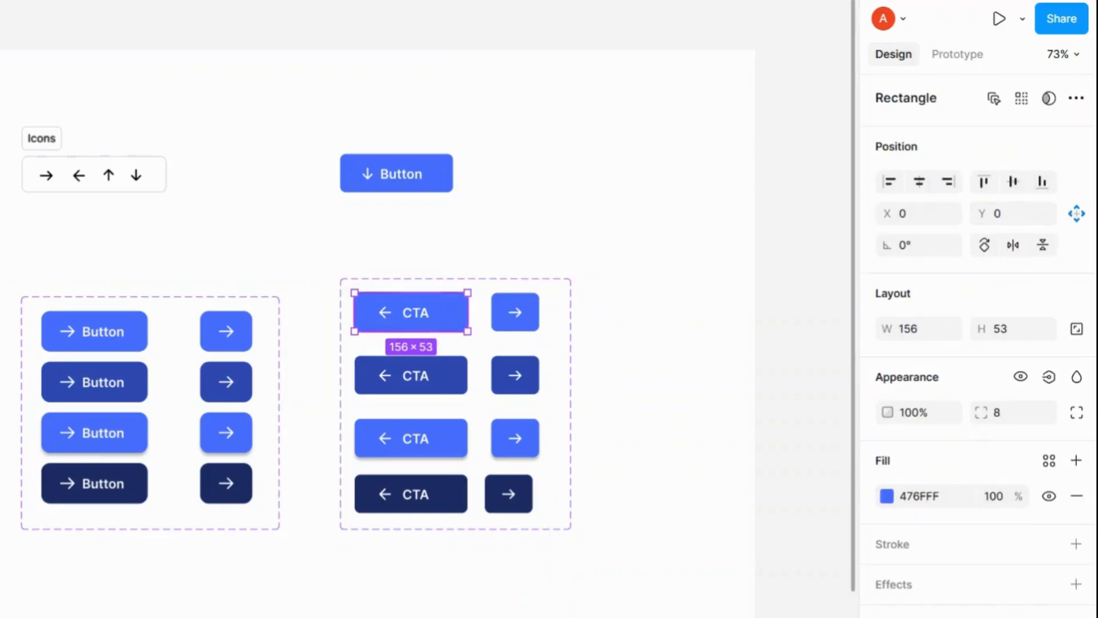
key("shift+Return")
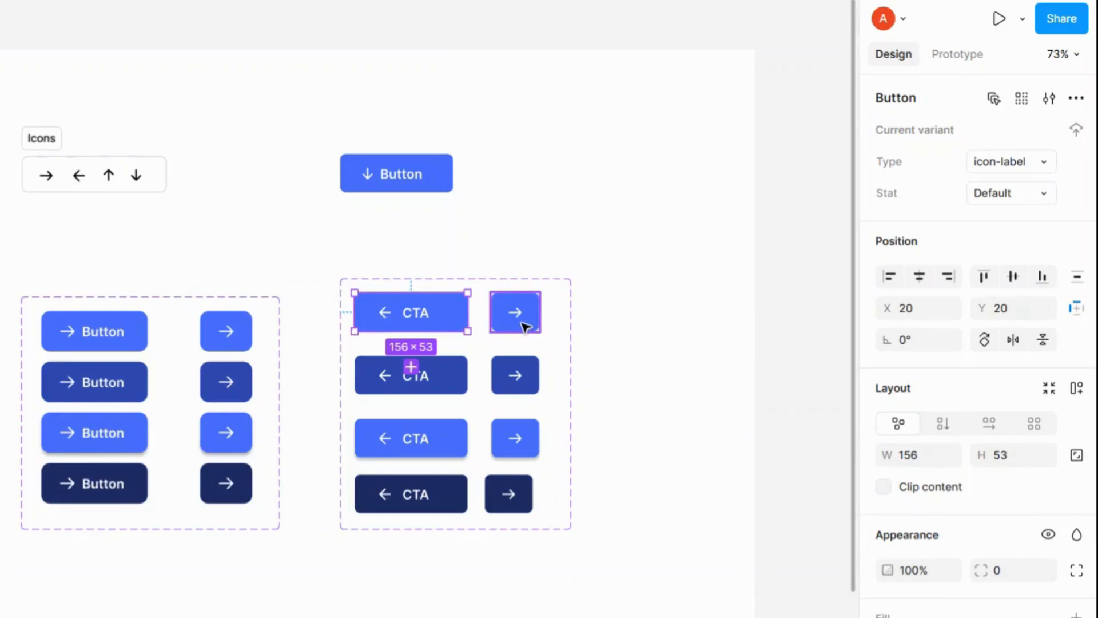
key("Tab")
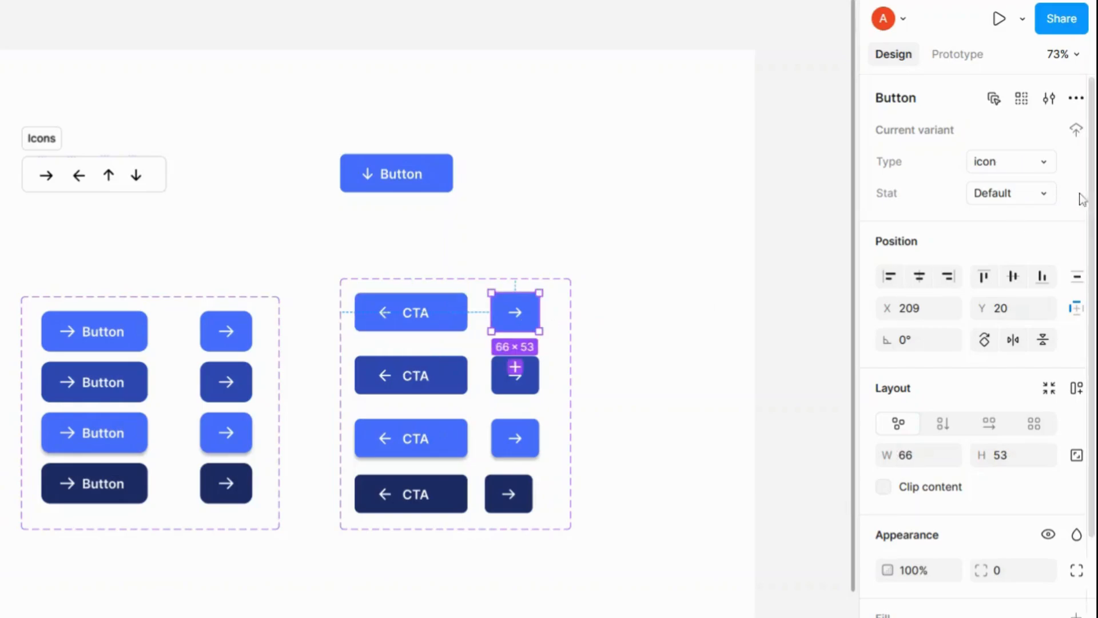
left_click(408, 389)
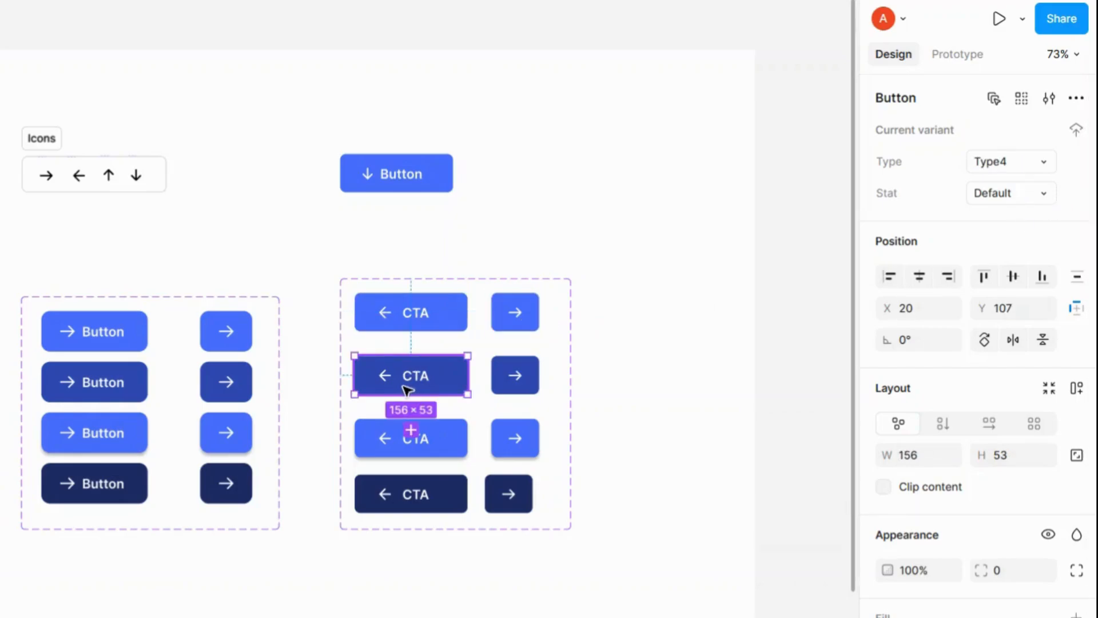
left_click(1002, 194)
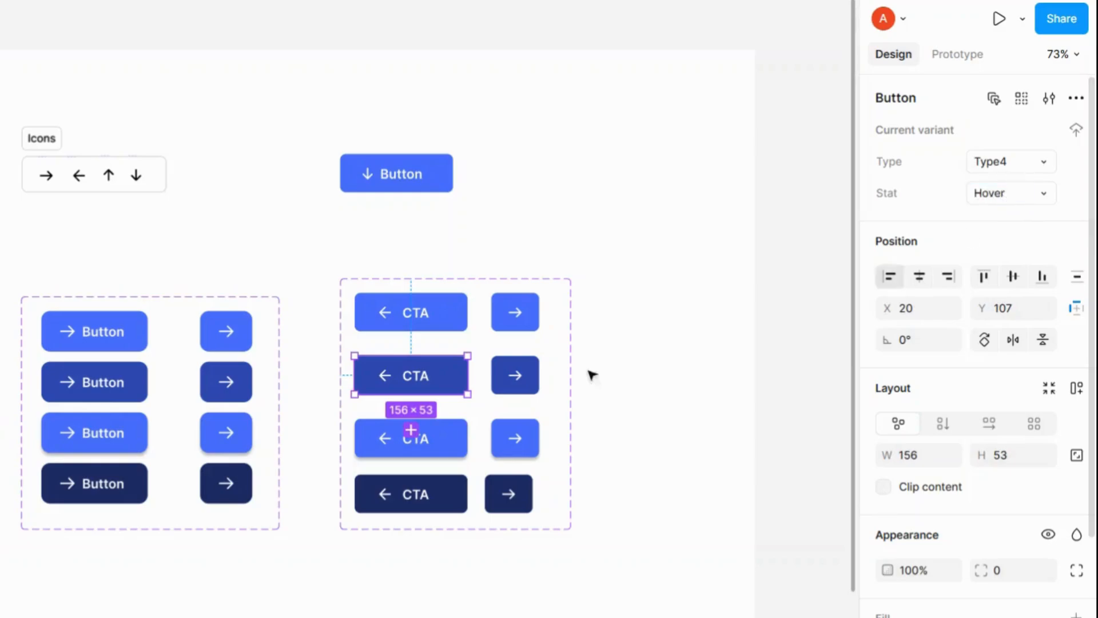
Step: Set the Stat value of the second-row icon-only variant to Hover
key("Tab")
left_click(1038, 198)
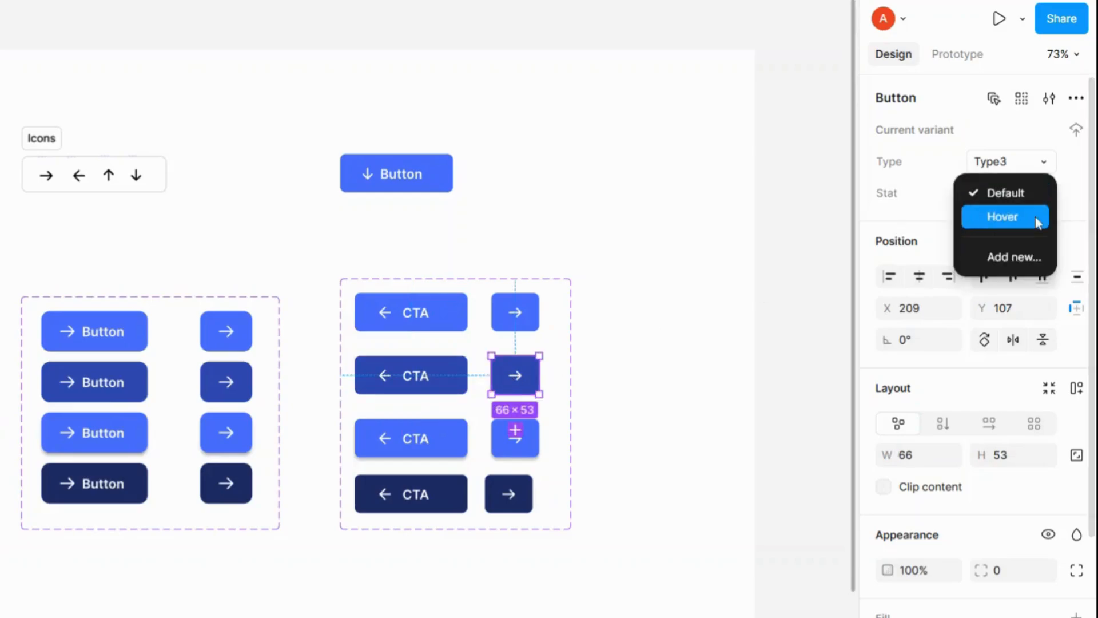
left_click(1032, 225)
Step: Set the Stat value of the third-row CTA variant to a new state named Focus
left_click(461, 442)
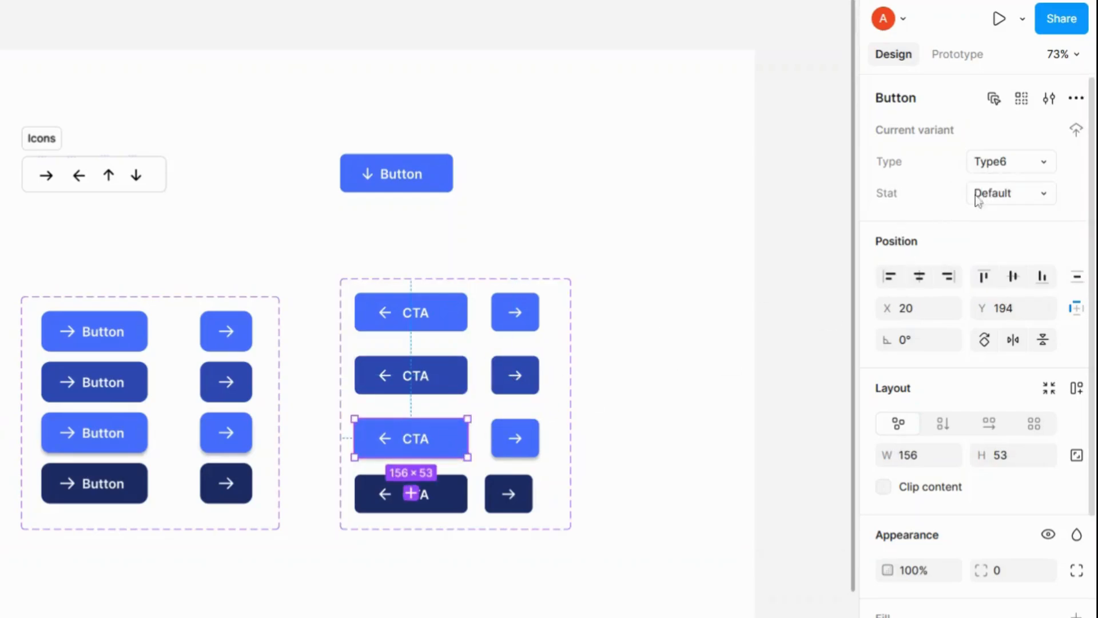
double_click(994, 196)
type("Focus")
key("Return")
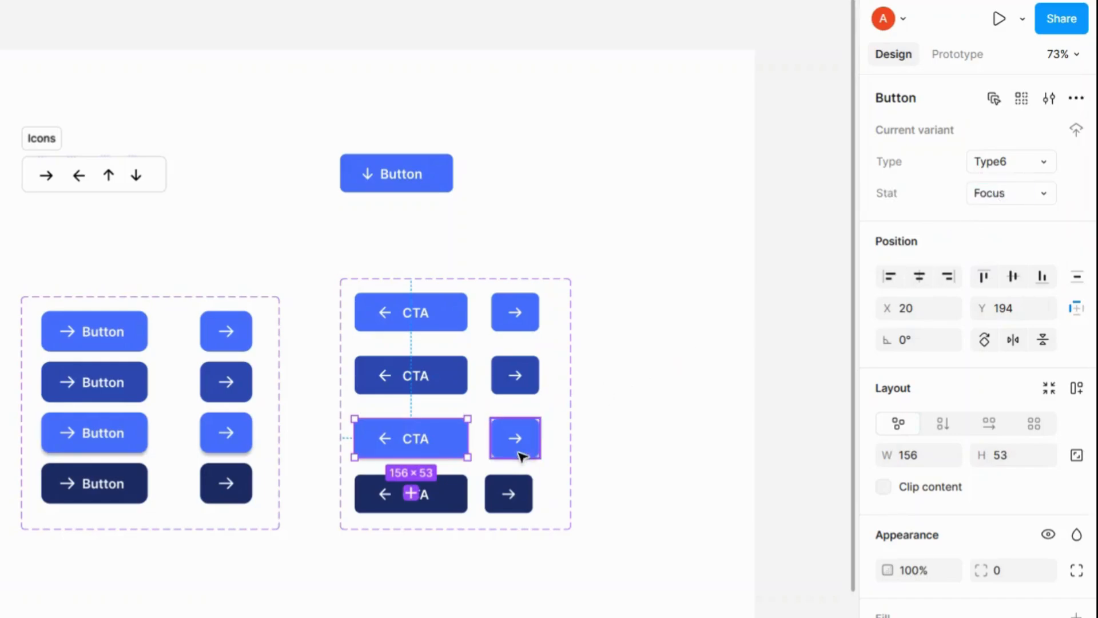
Step: Set the Stat value of the third-row icon-only variant to Focus
left_click(518, 452)
double_click(1011, 199)
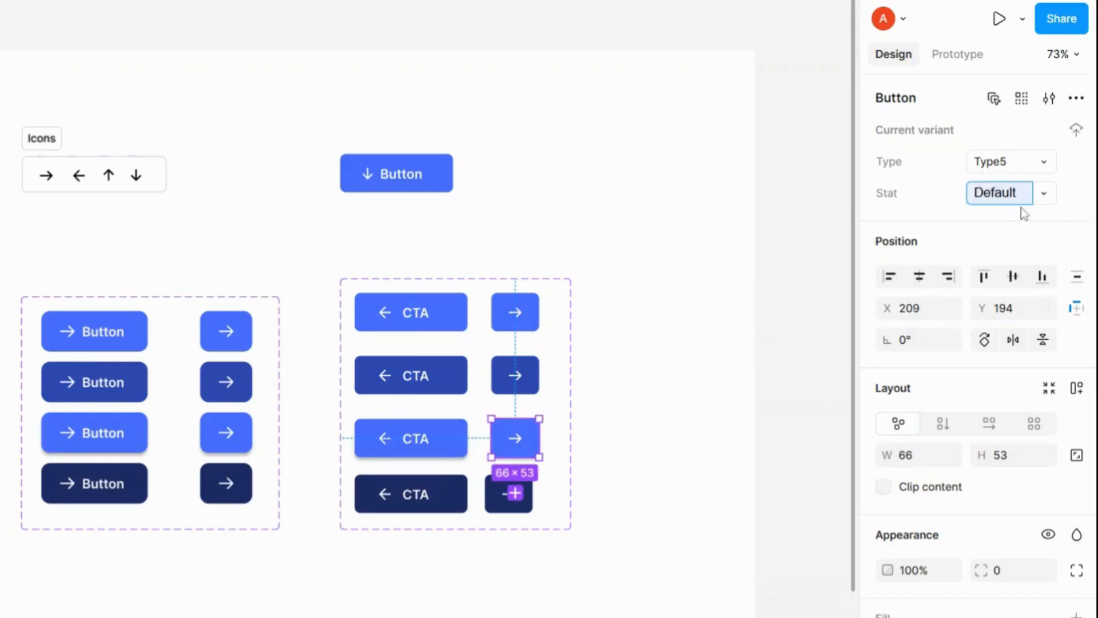
left_click(1012, 196)
double_click(1013, 197)
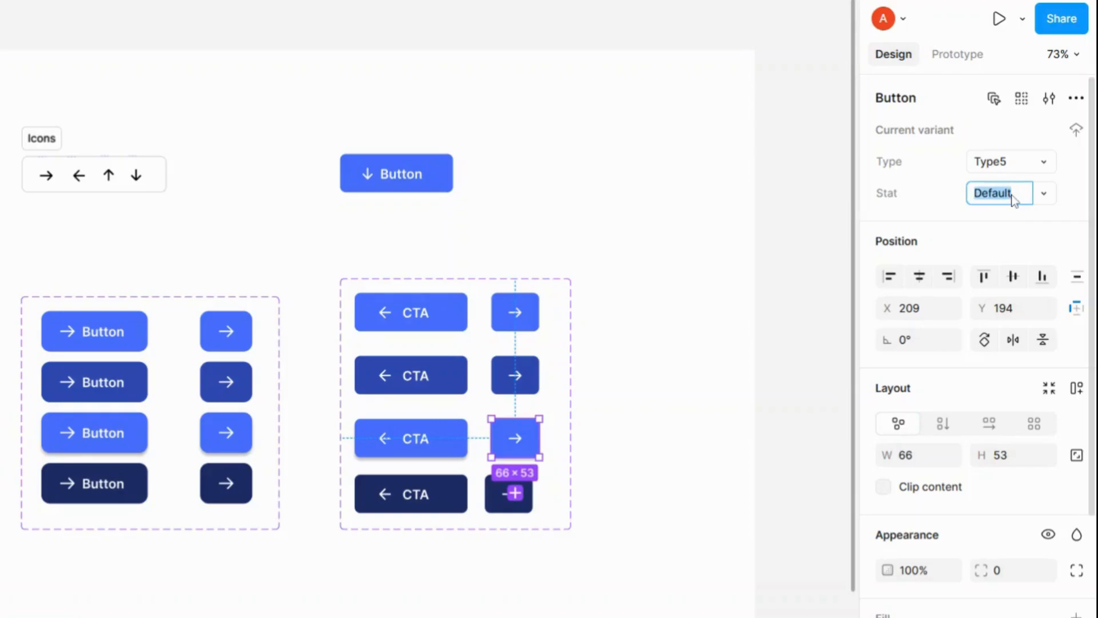
key("BackSpace")
type("focus")
key("Return")
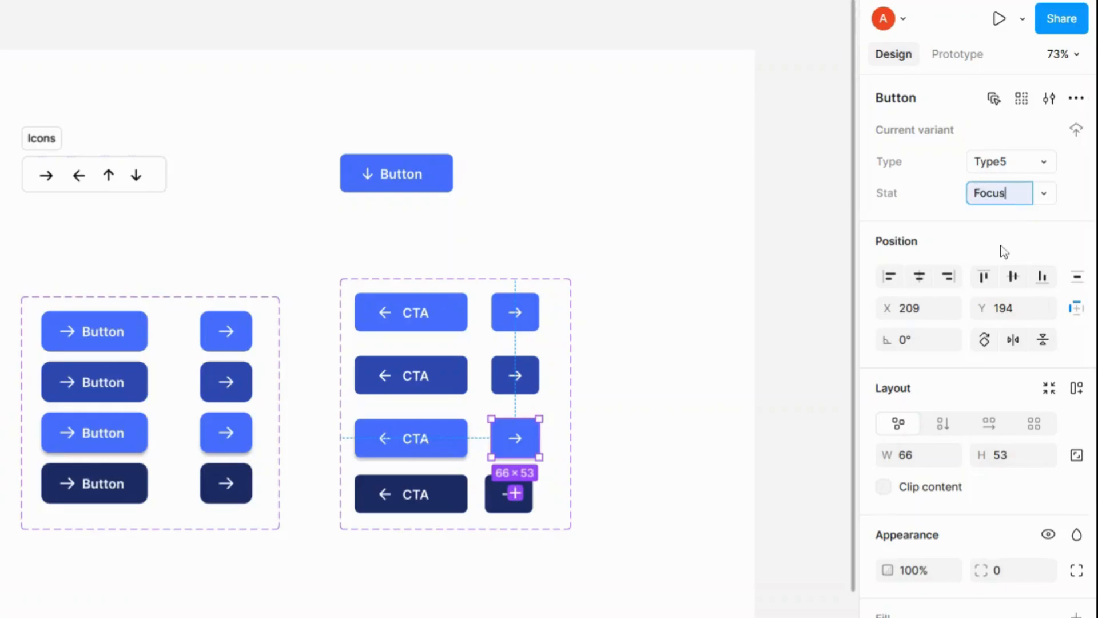
Step: Set the Stat value of the fourth-row CTA variant to a new state named Press
left_click(424, 494)
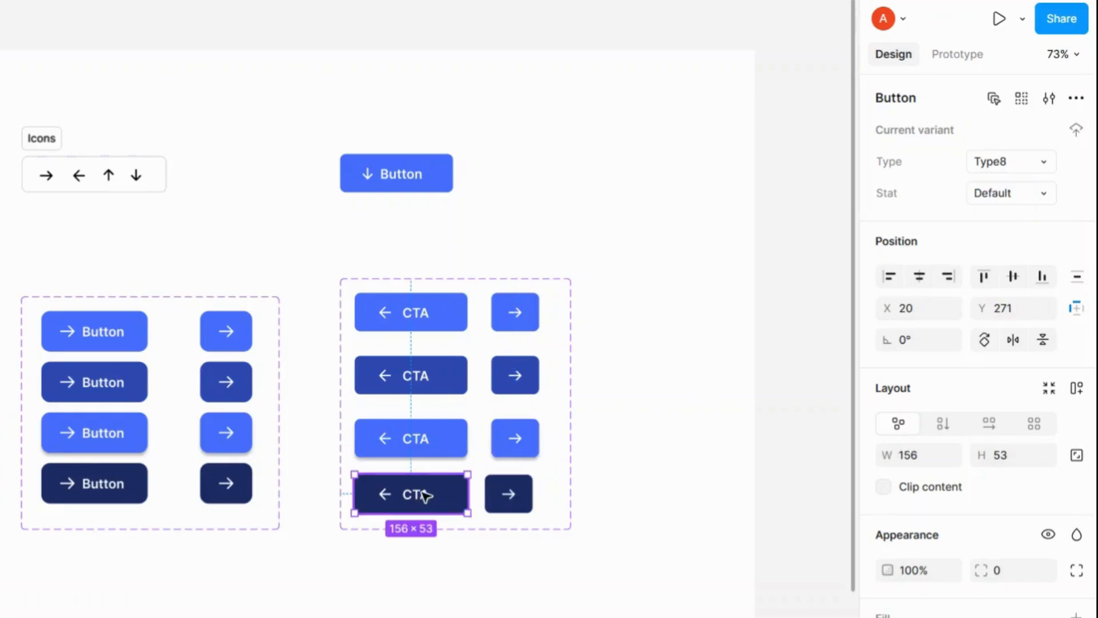
left_click(1013, 189)
type("P")
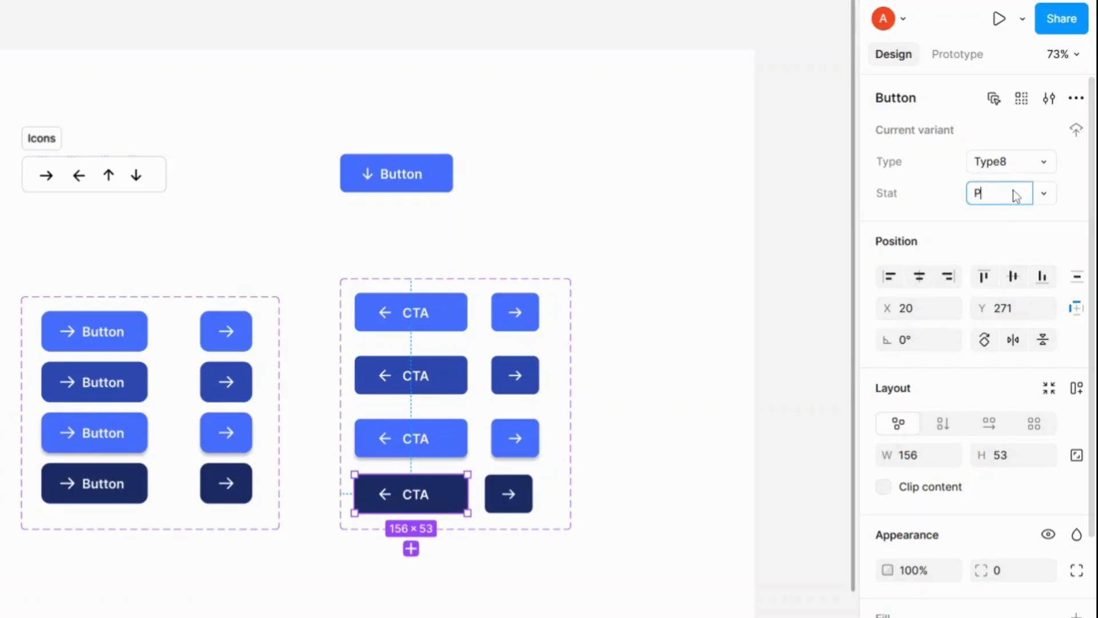
type("ress")
key("Return")
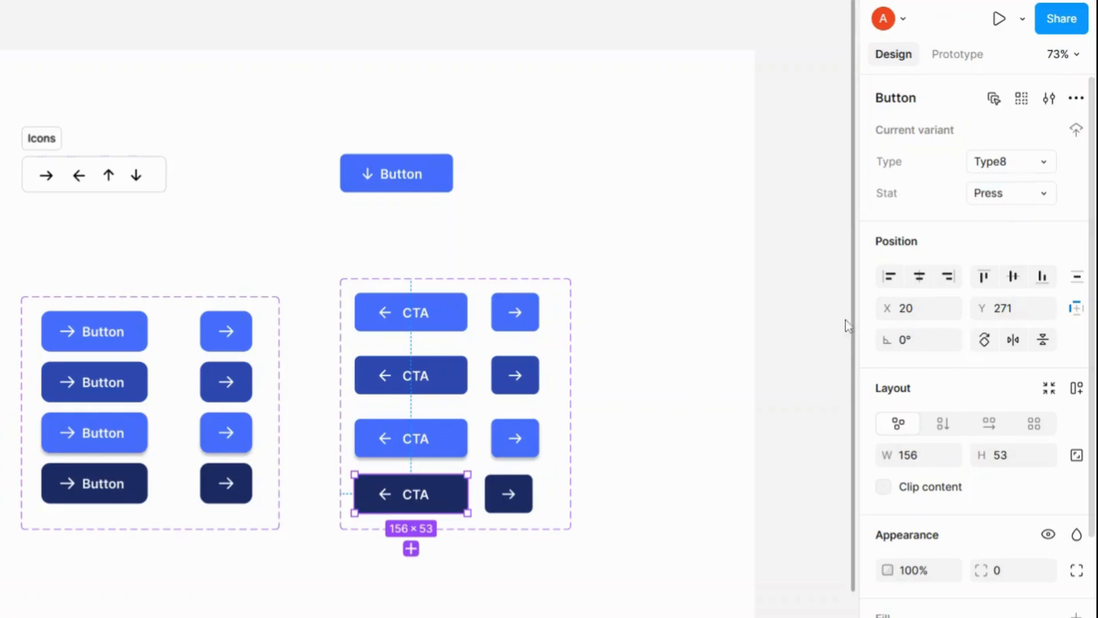
Step: Set the Stat value of the fourth-row icon-only variant to Press
left_click(506, 509)
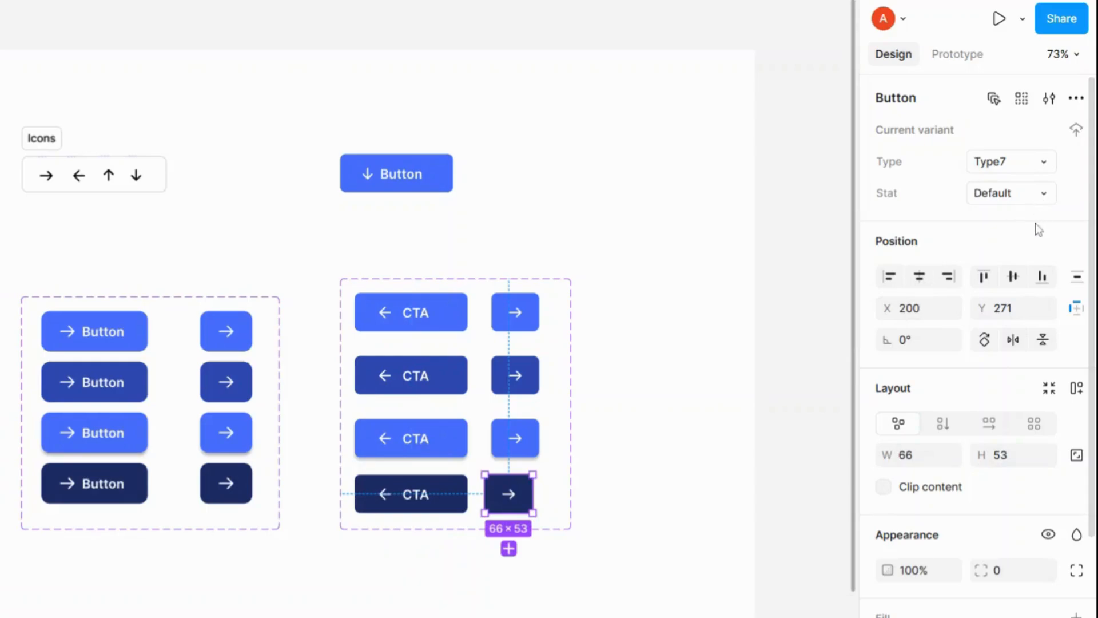
left_click(1018, 193)
left_click(1024, 264)
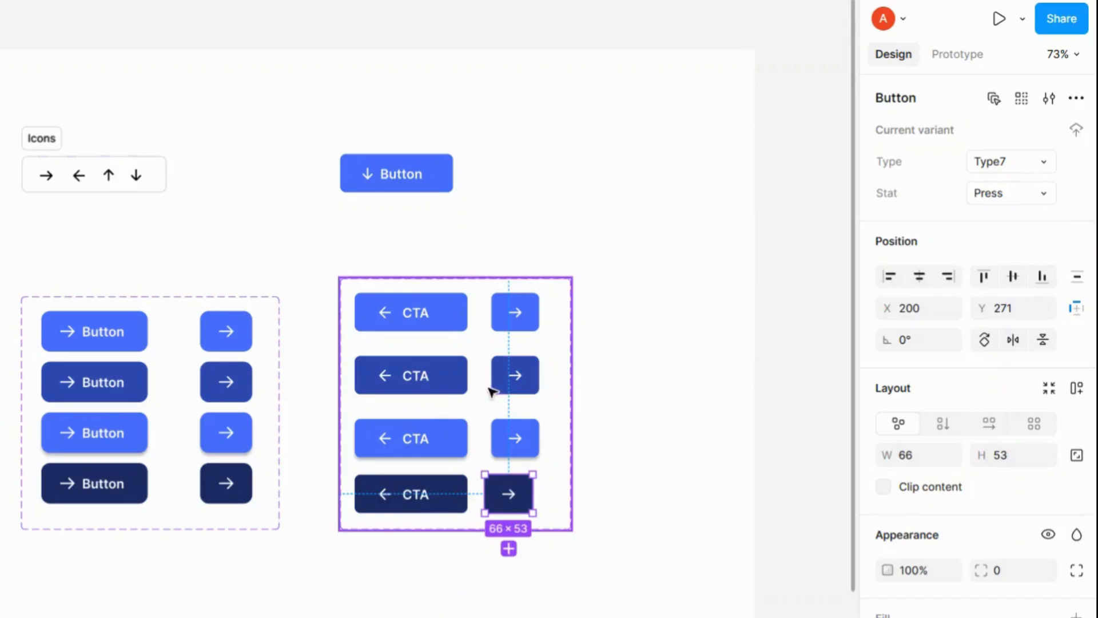
Step: Set the Type of the second-row CTA variant to icon-label
left_click(463, 327)
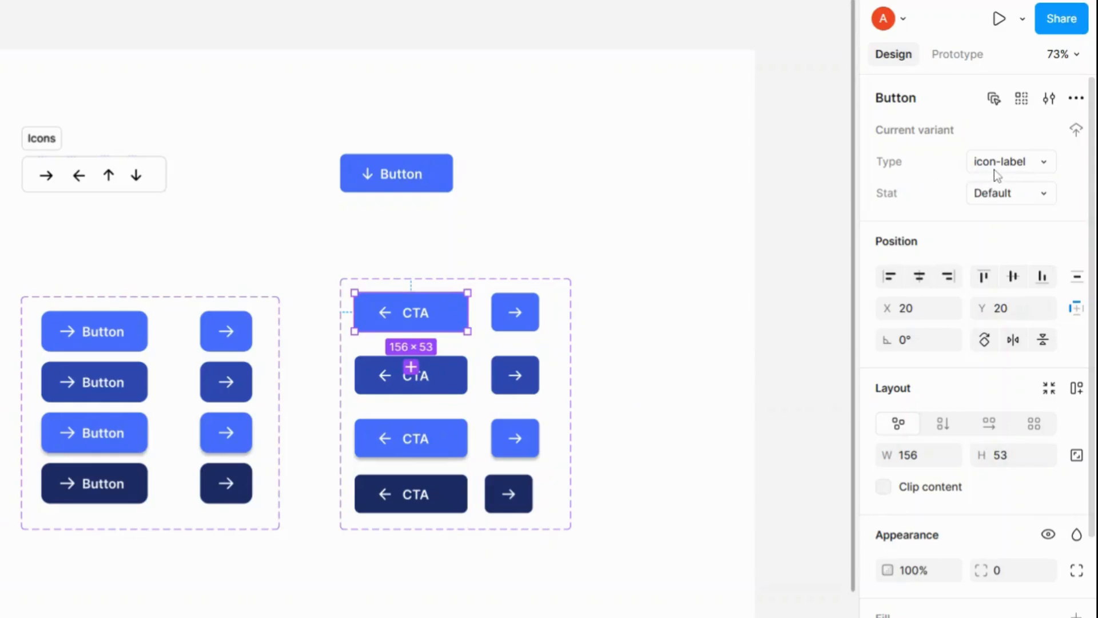
left_click(528, 313)
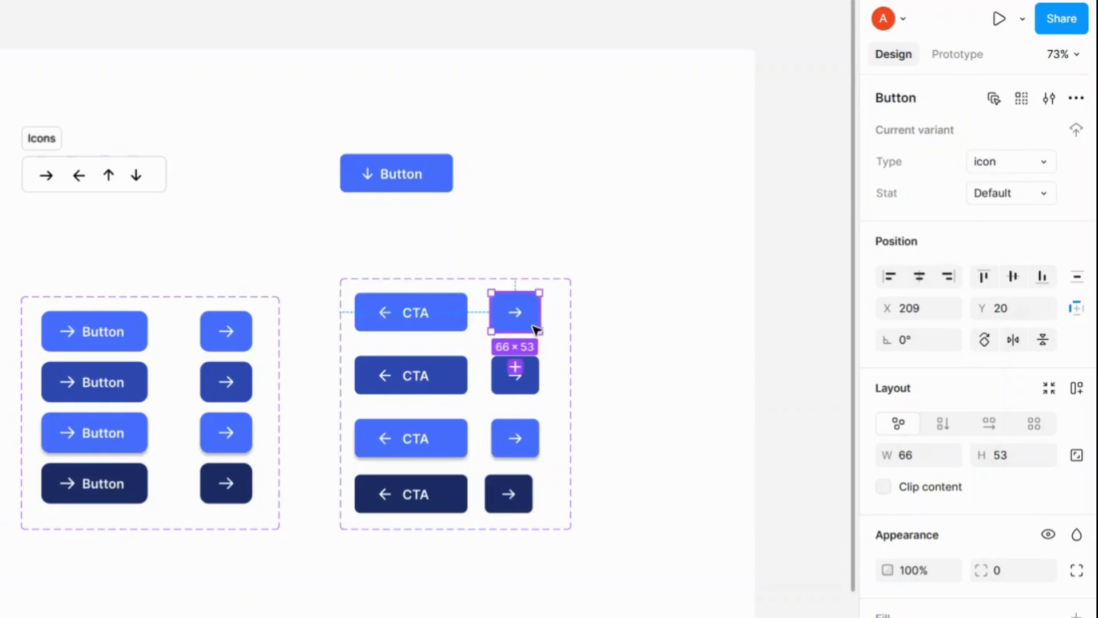
left_click(445, 373)
left_click(1045, 165)
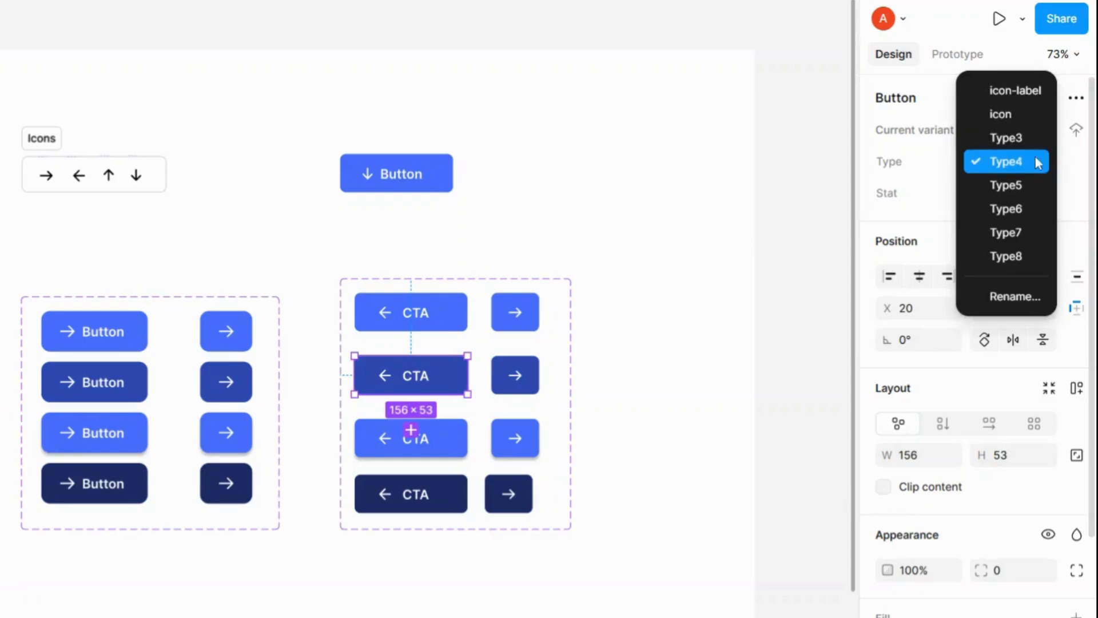
left_click(1013, 91)
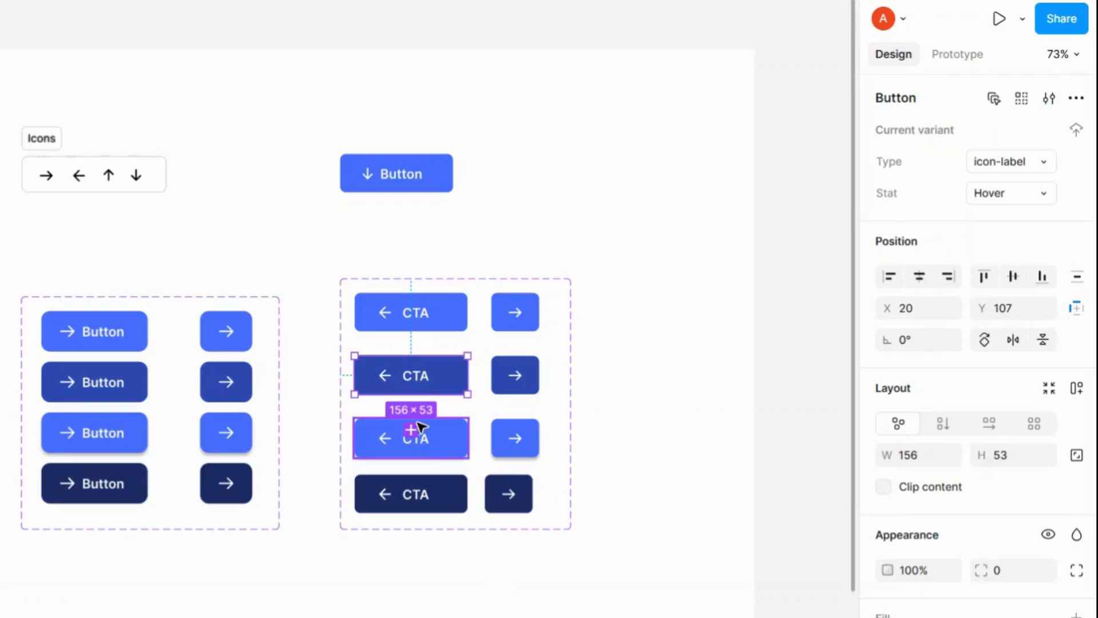
Step: Set the Type of the third-row CTA variant to icon-label
left_click(418, 426)
left_click(1045, 163)
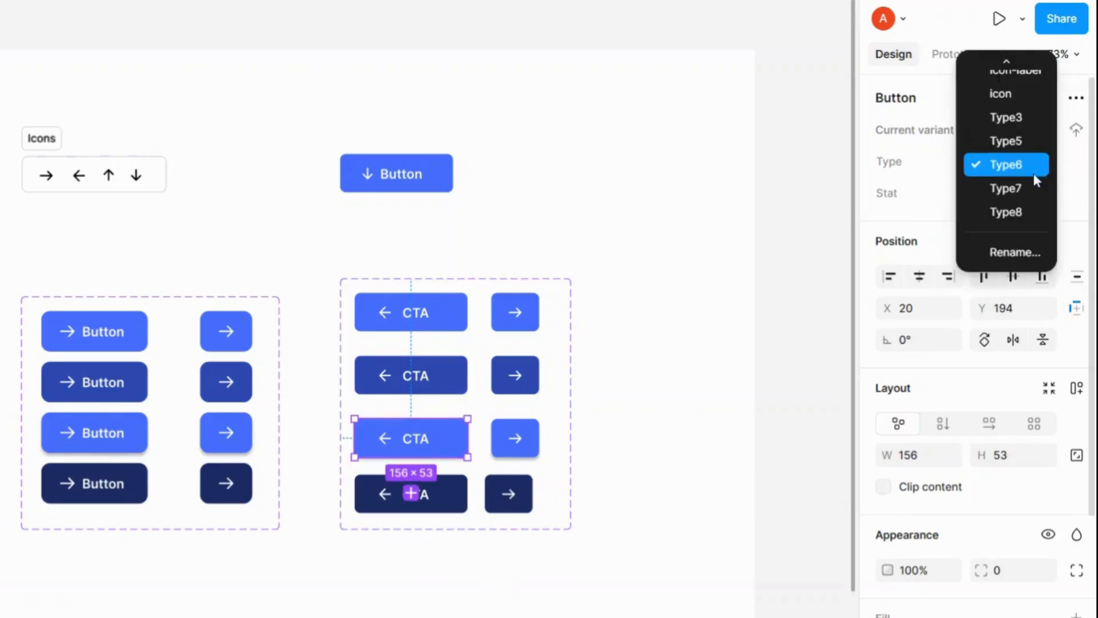
left_click(1018, 71)
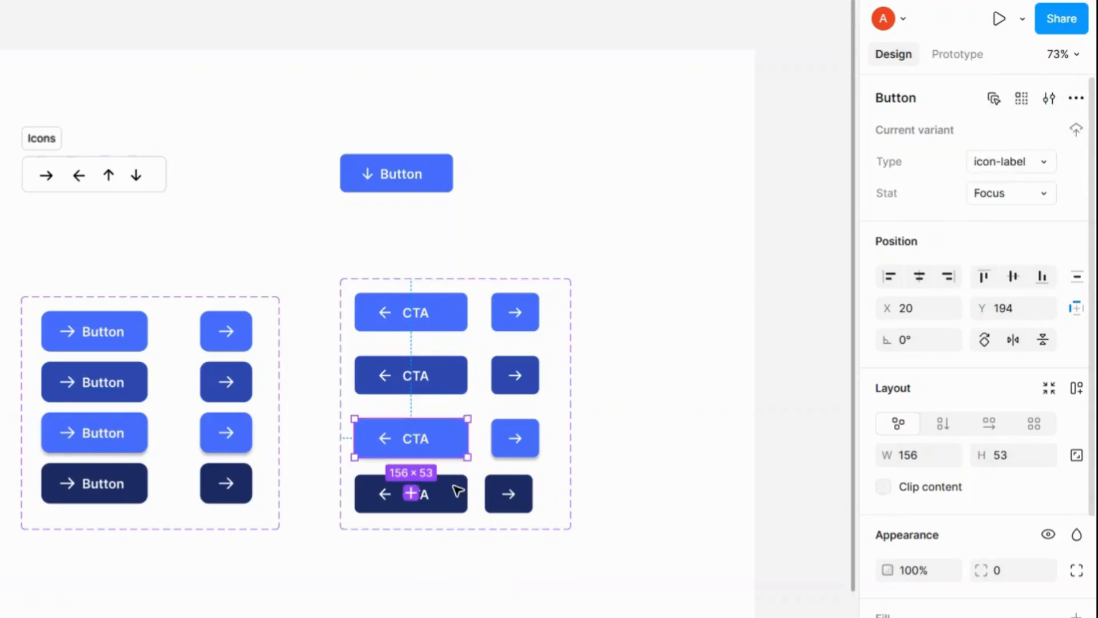
Step: Set the Type of the fourth-row CTA variant to icon-label
left_click(461, 502)
left_click(1041, 166)
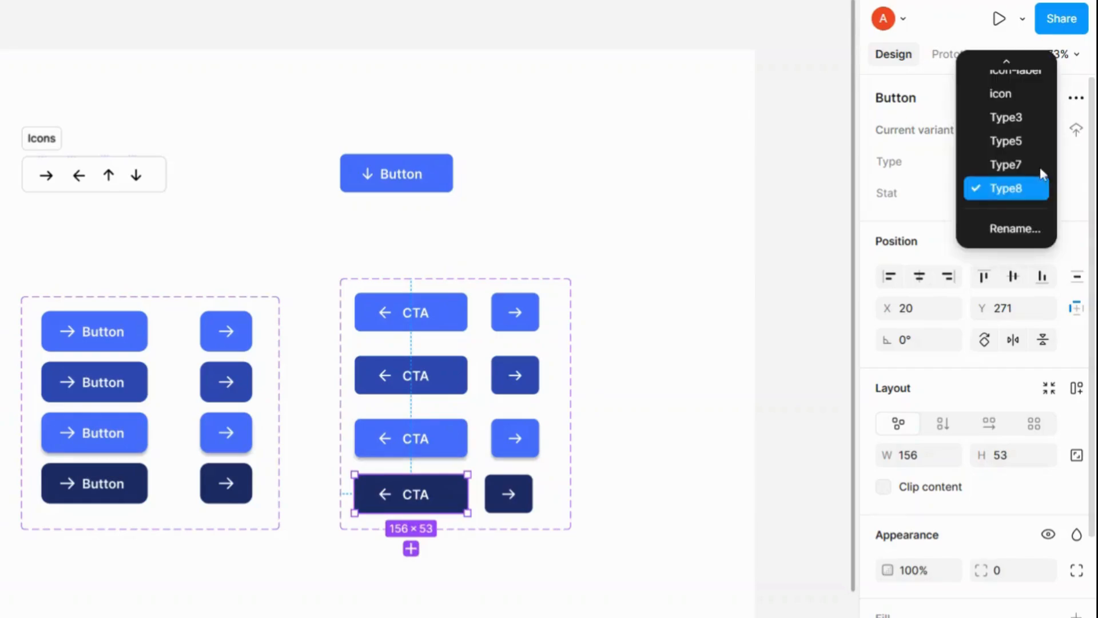
left_click(1016, 71)
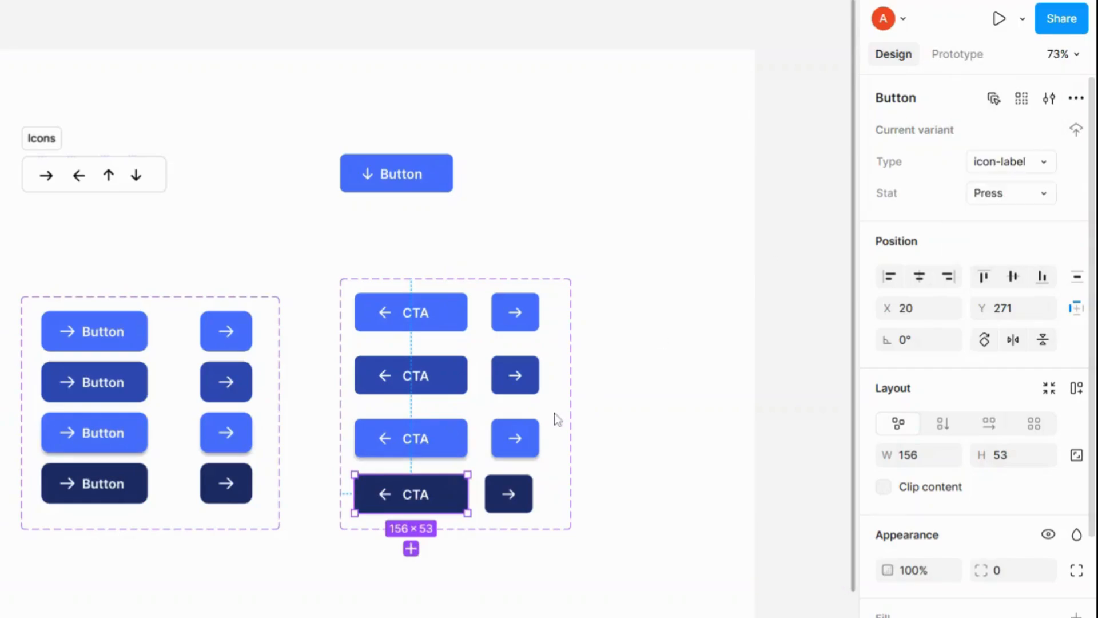
Step: Set the Type of the second-row icon-only variant to icon
left_click(526, 386)
left_click(1040, 166)
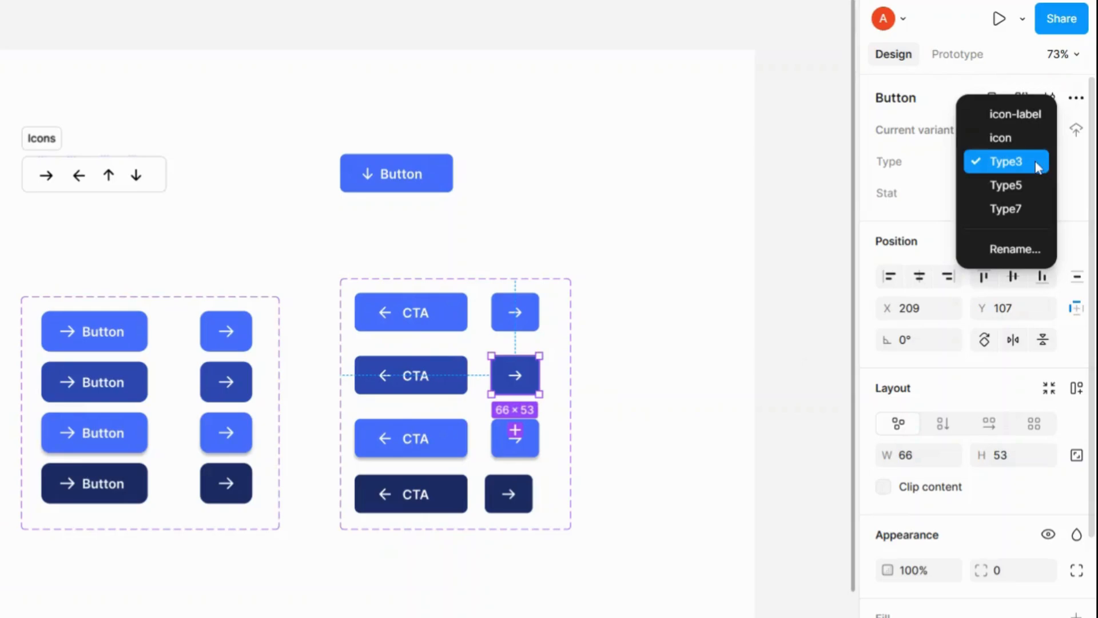
left_click(1016, 139)
Step: Set the Type of the third-row icon-only variant to icon
left_click(515, 440)
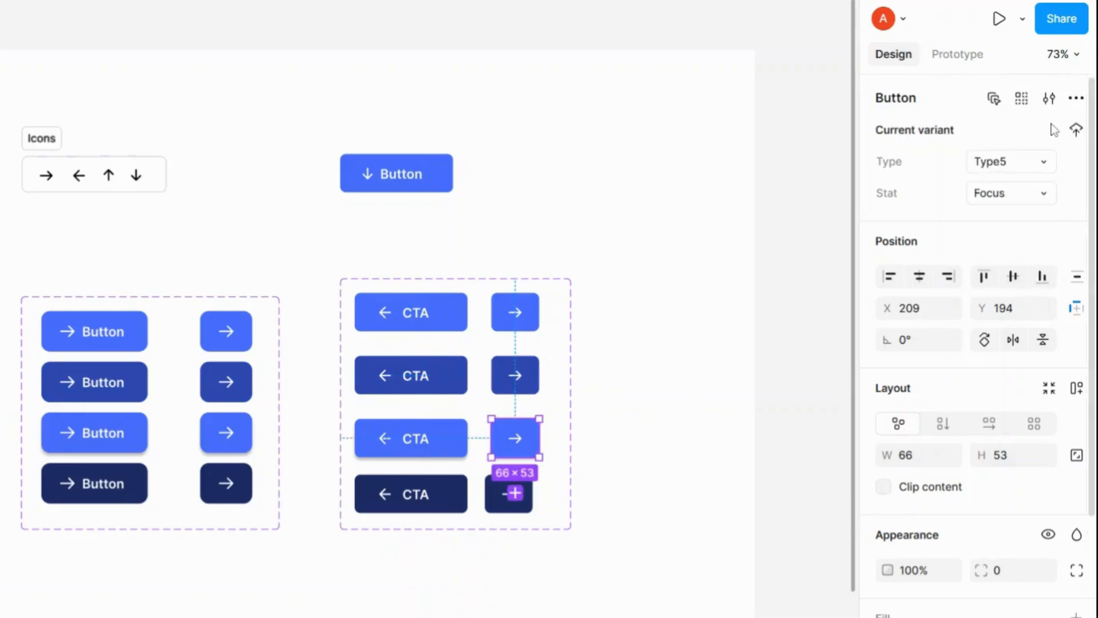
left_click(986, 168)
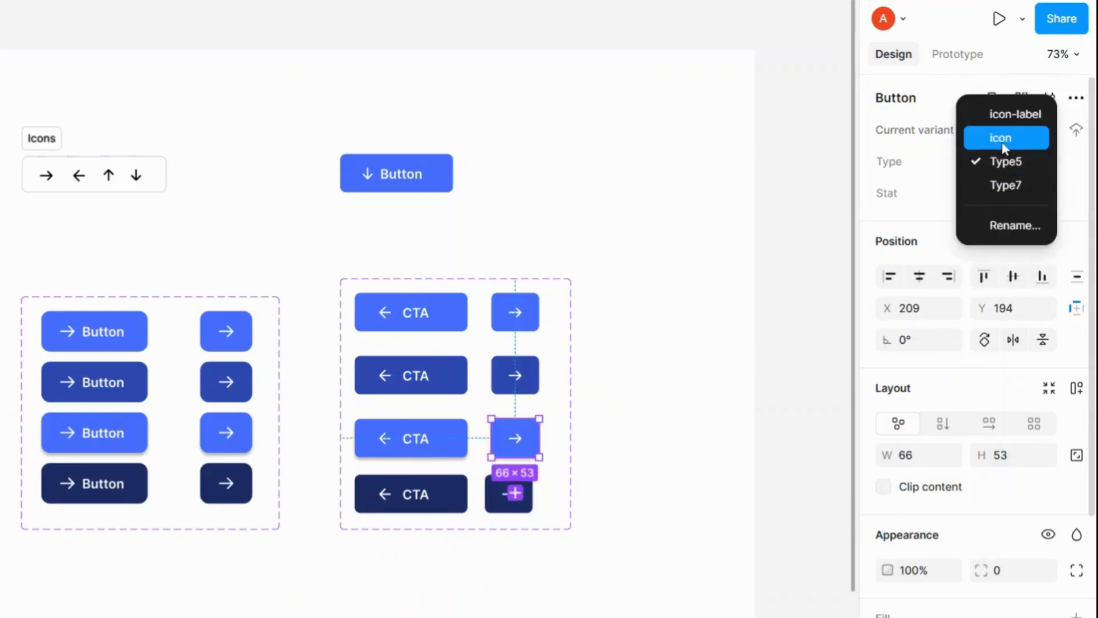
left_click(515, 492)
left_click(516, 508)
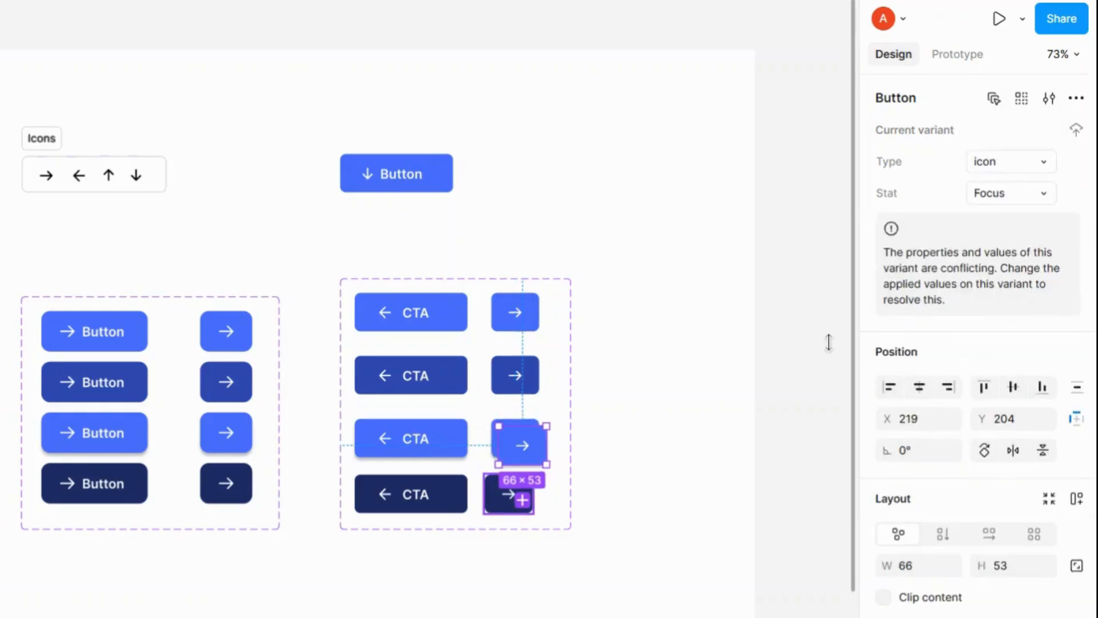
left_click(538, 445)
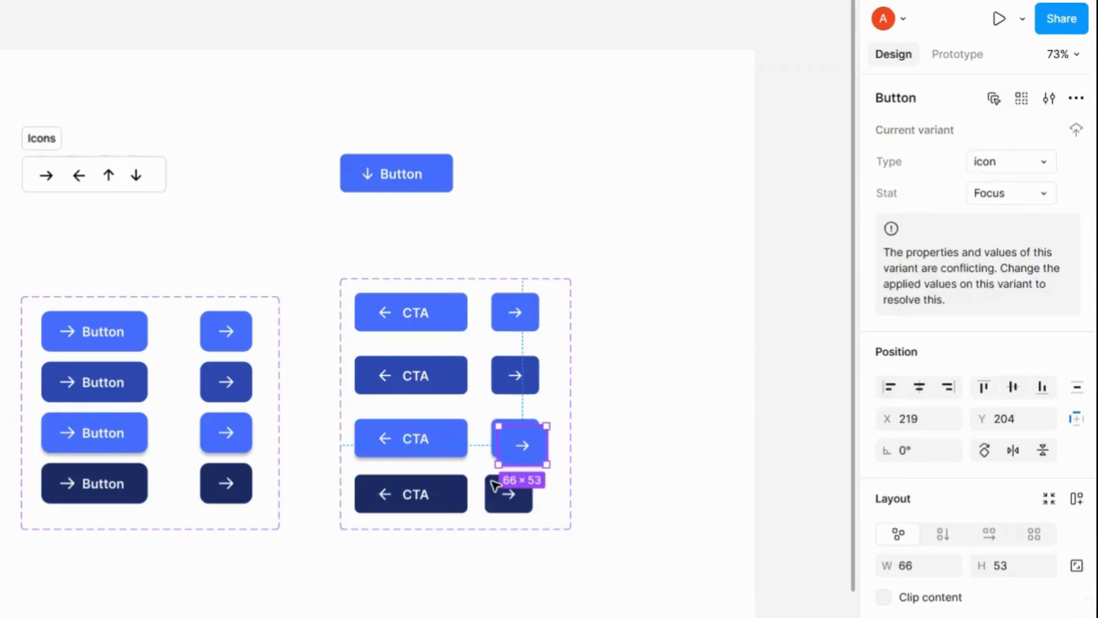
key("Delete")
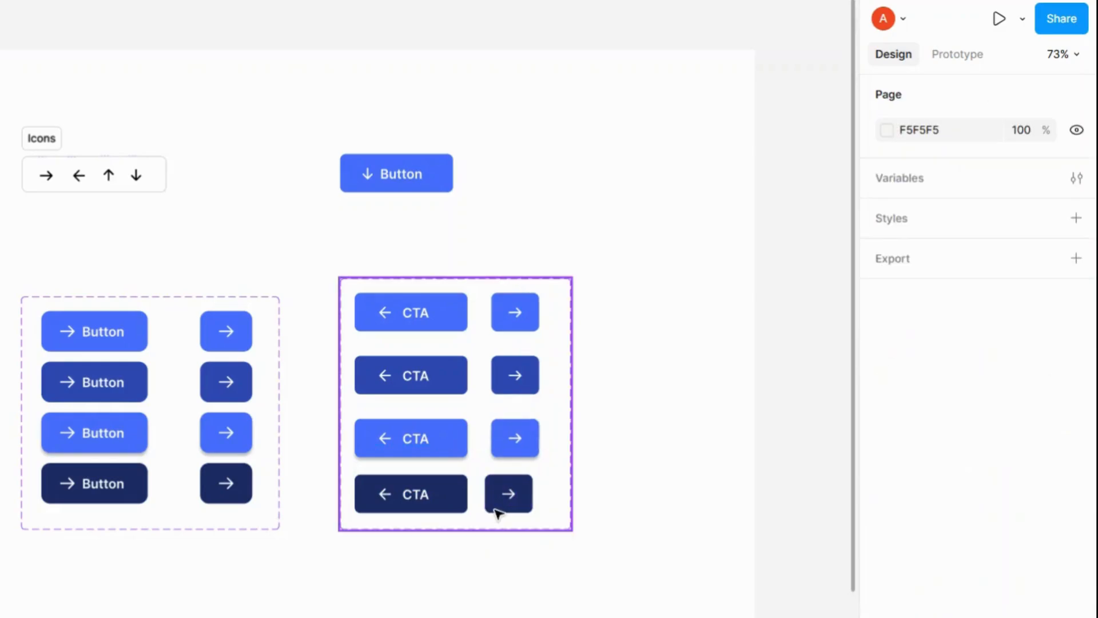
Step: Set the Type of the fourth-row icon-only variant to icon
left_click(556, 493)
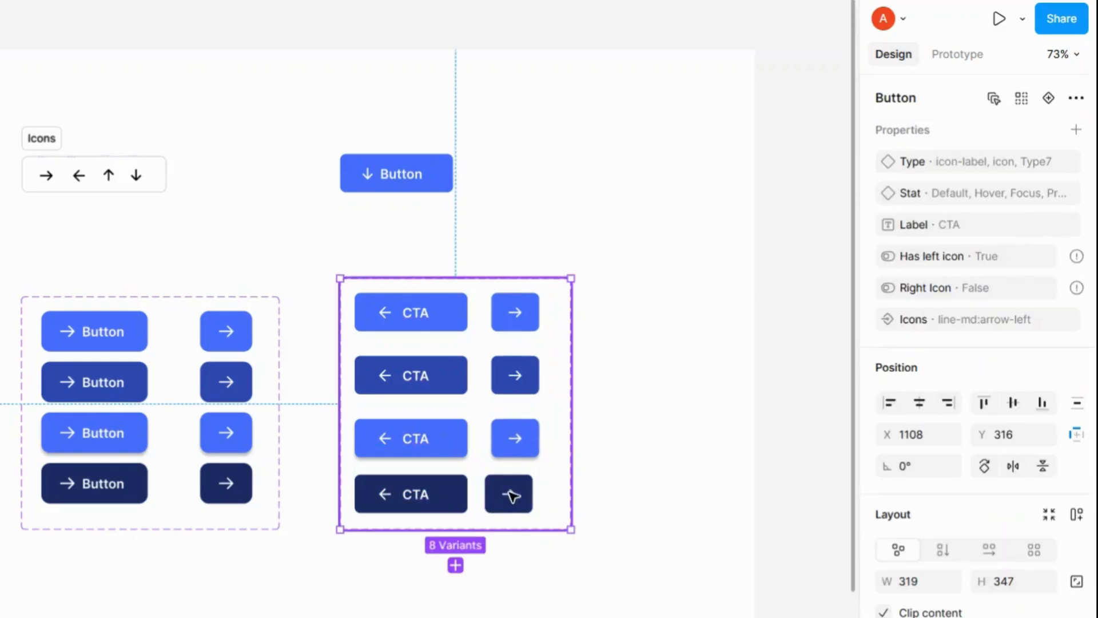
left_click(509, 504)
left_click(509, 496)
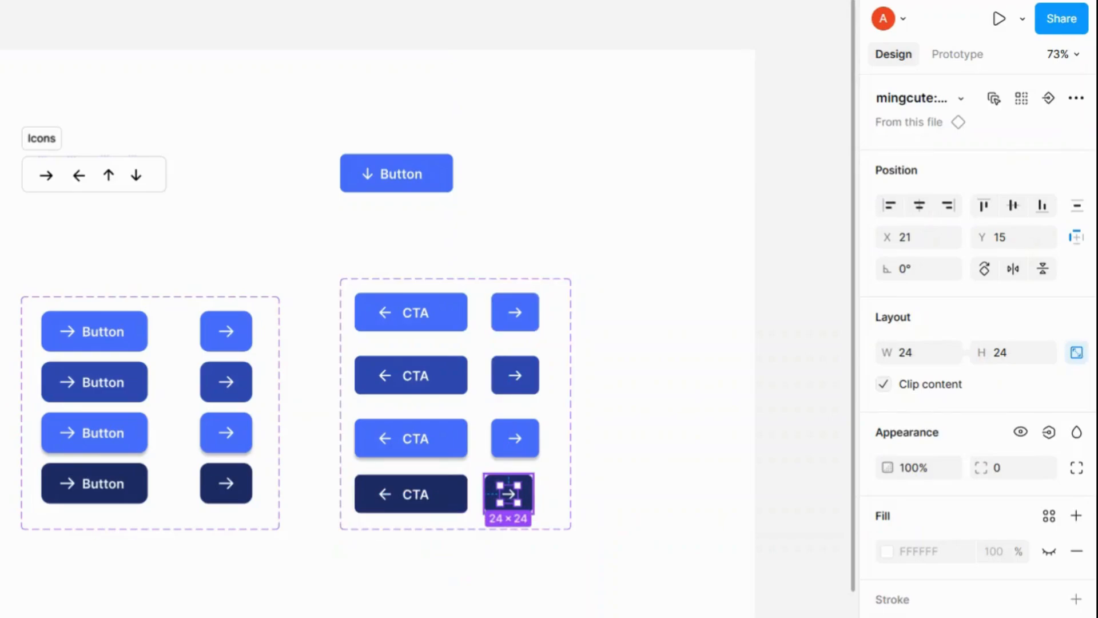
key("Escape")
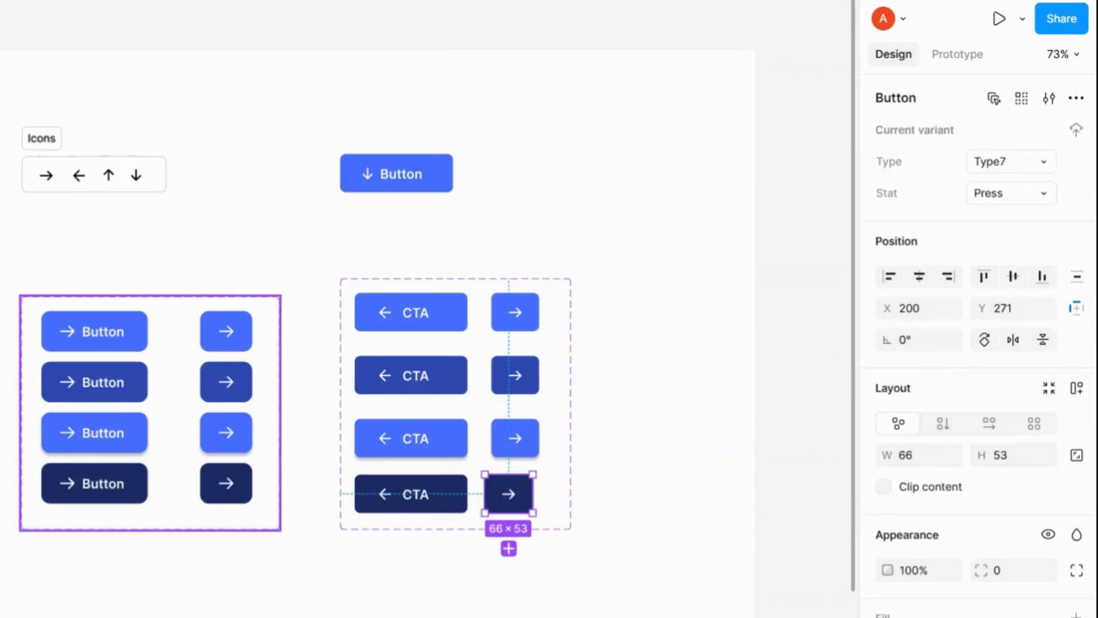
left_click(1043, 193)
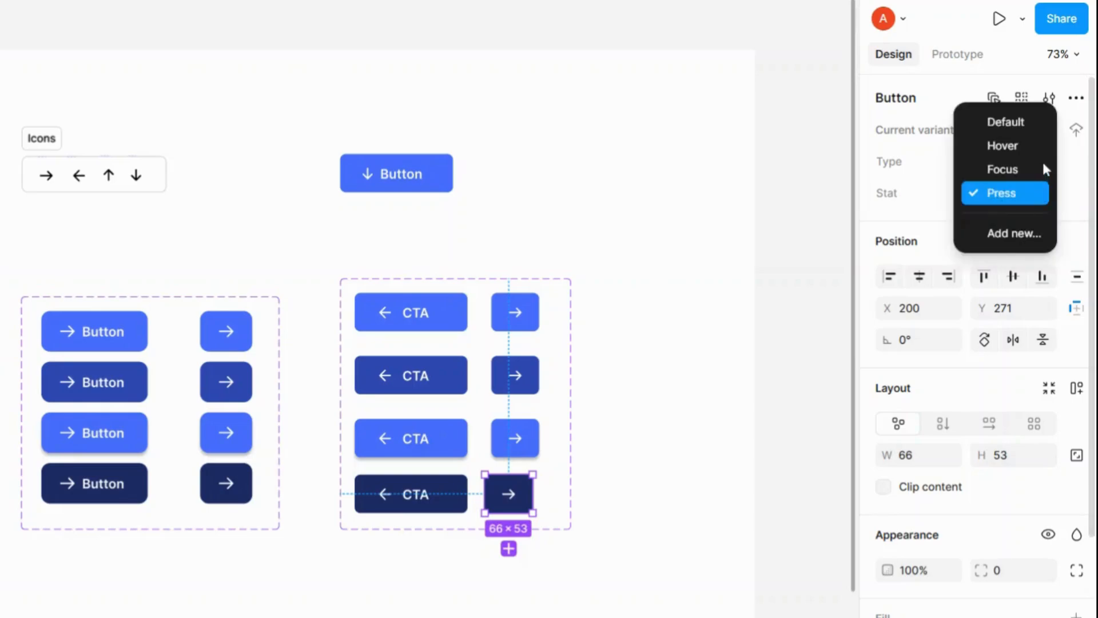
key("Escape")
left_click(1042, 162)
left_click(1018, 142)
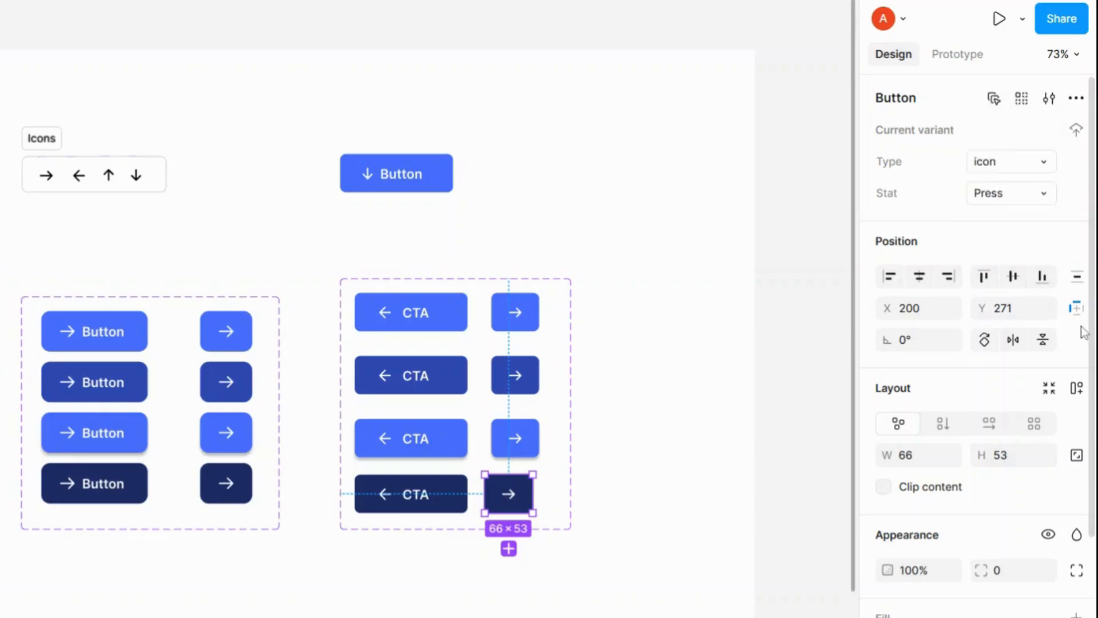
Step: Inspect the first-row variants and the Button instance's Type options
left_click(465, 319)
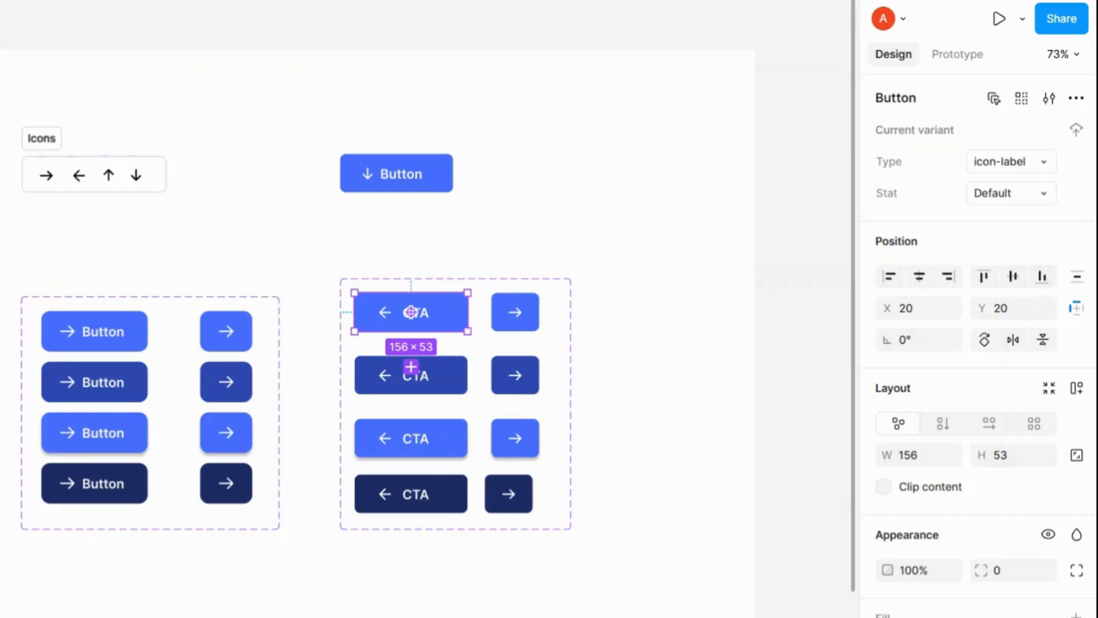
left_click(516, 316)
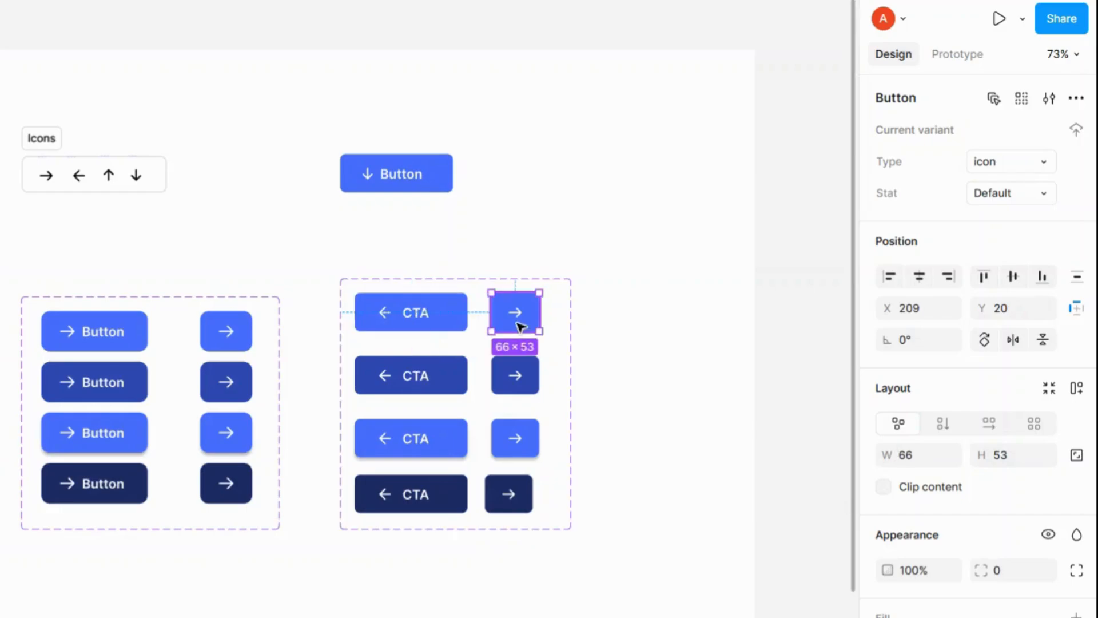
left_click(456, 183)
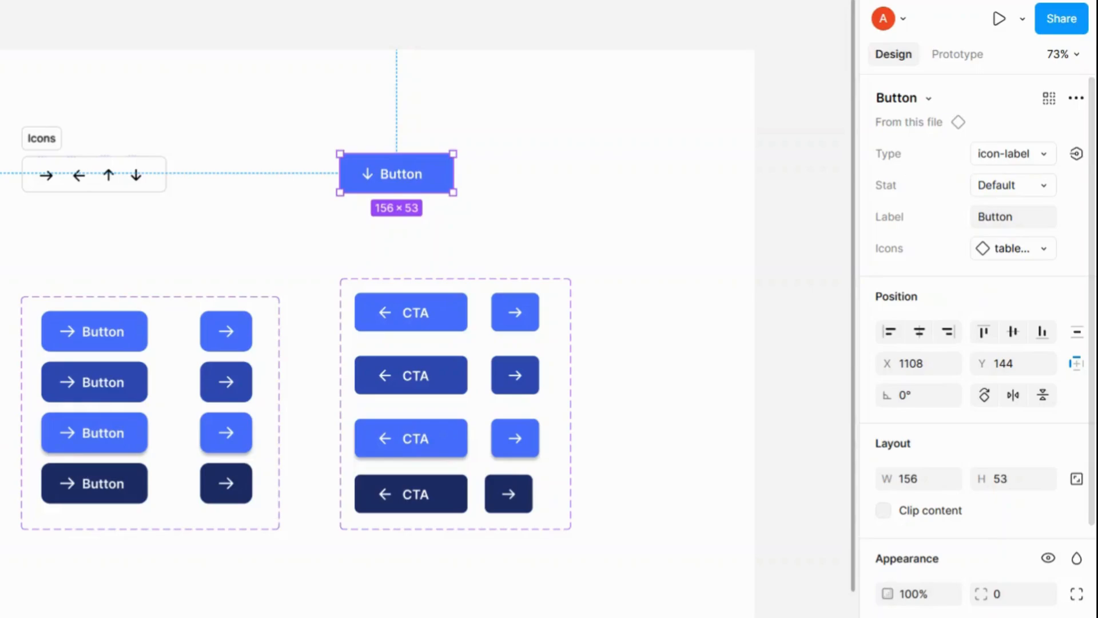
left_click(1047, 161)
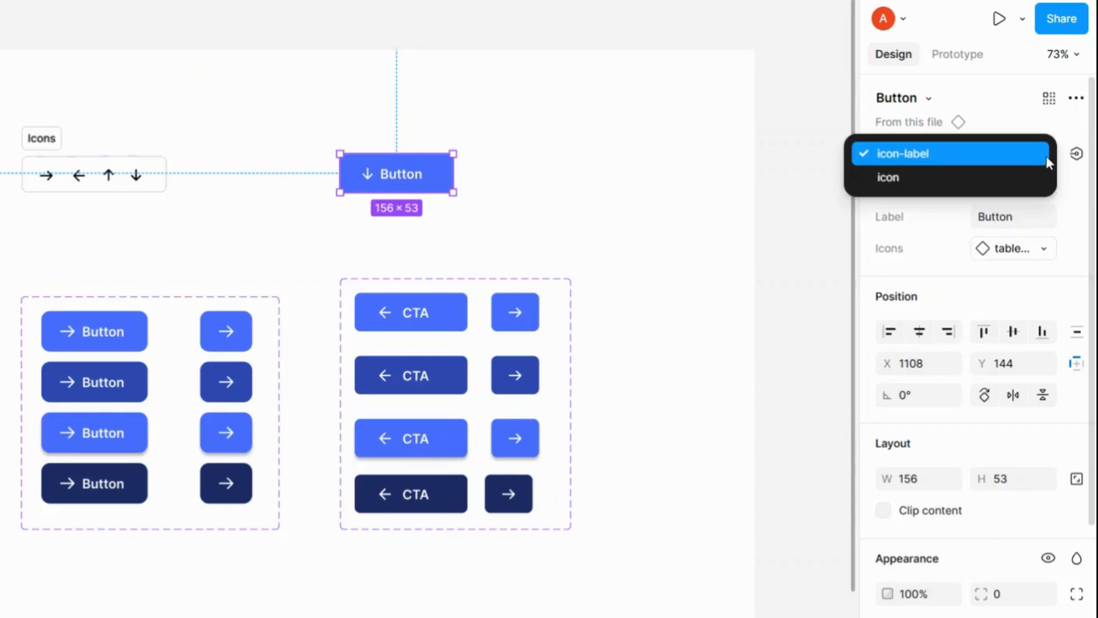
left_click(1046, 156)
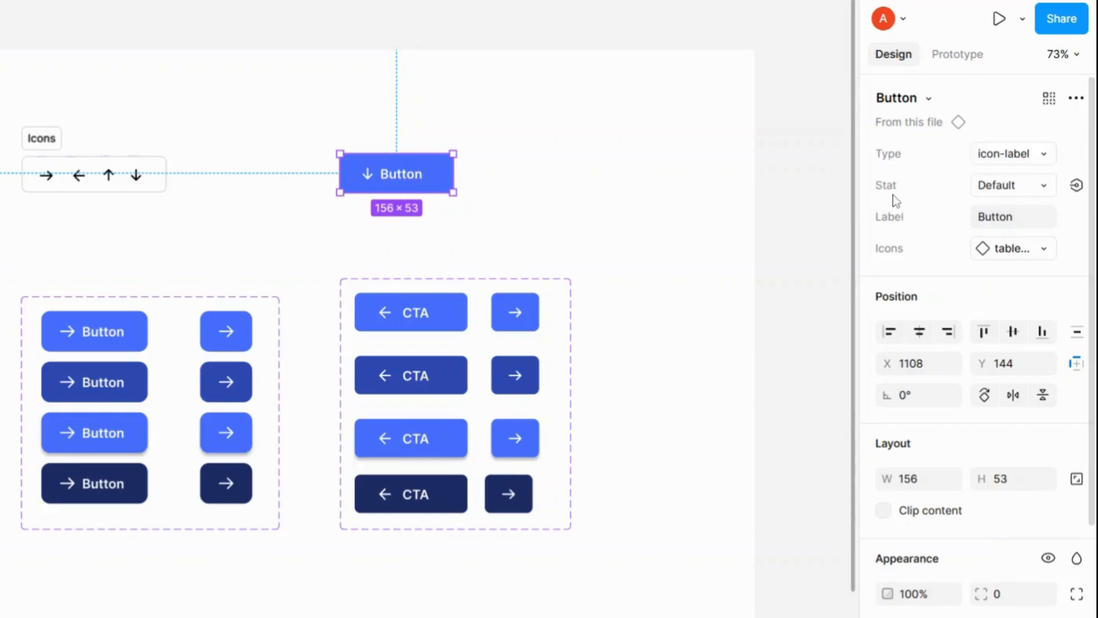
Step: Preview the Button instance in the Hover and Focus states through its Stat property
left_click(1044, 188)
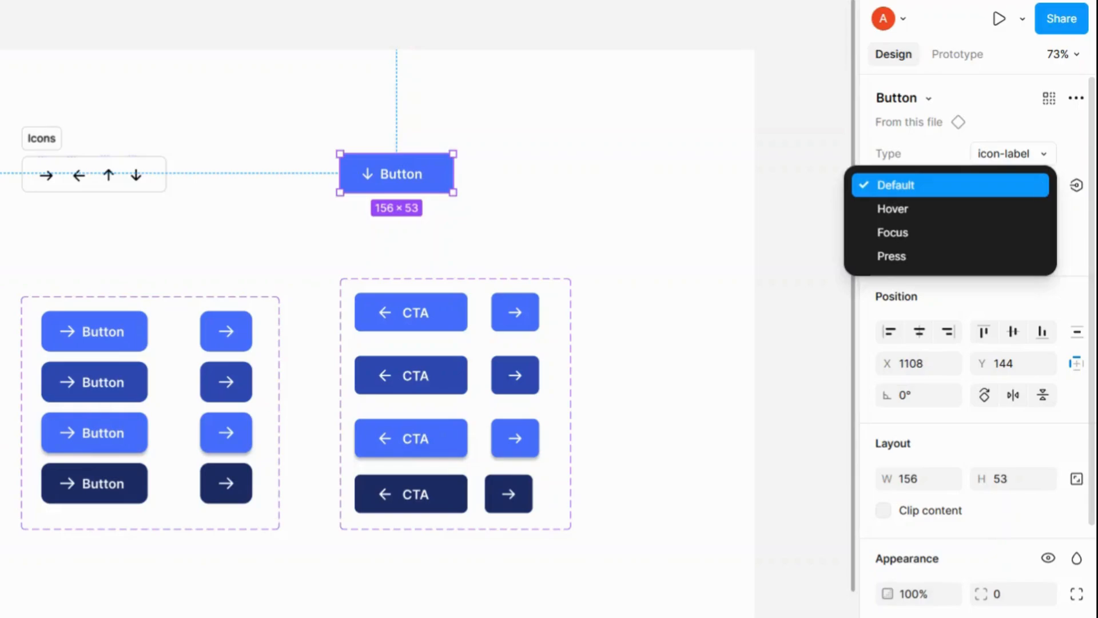
left_click(1022, 207)
left_click(1040, 195)
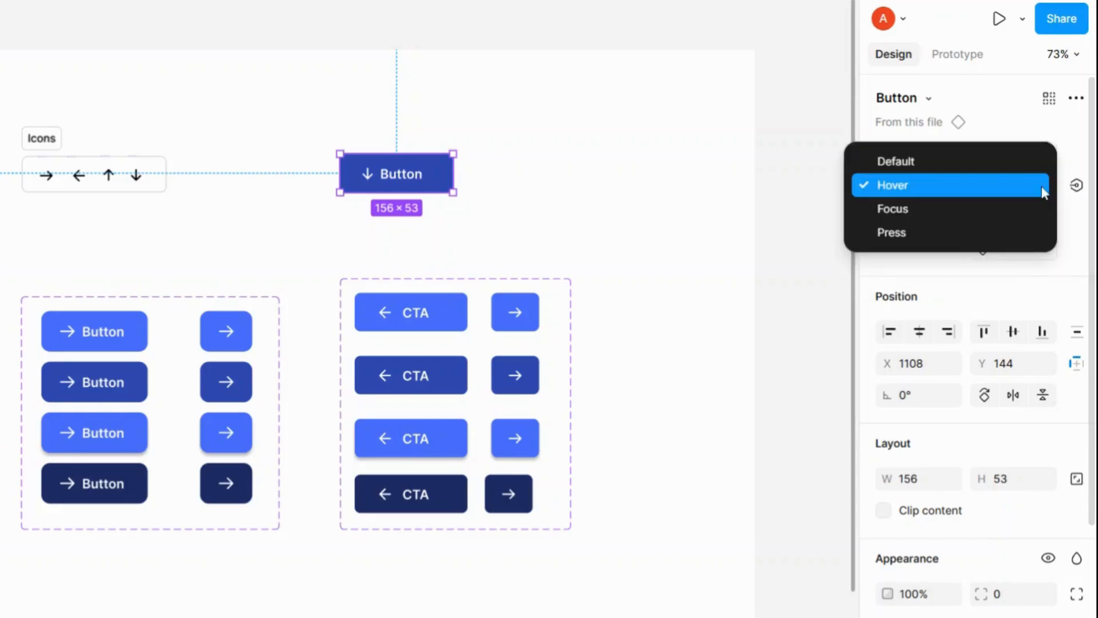
left_click(1003, 208)
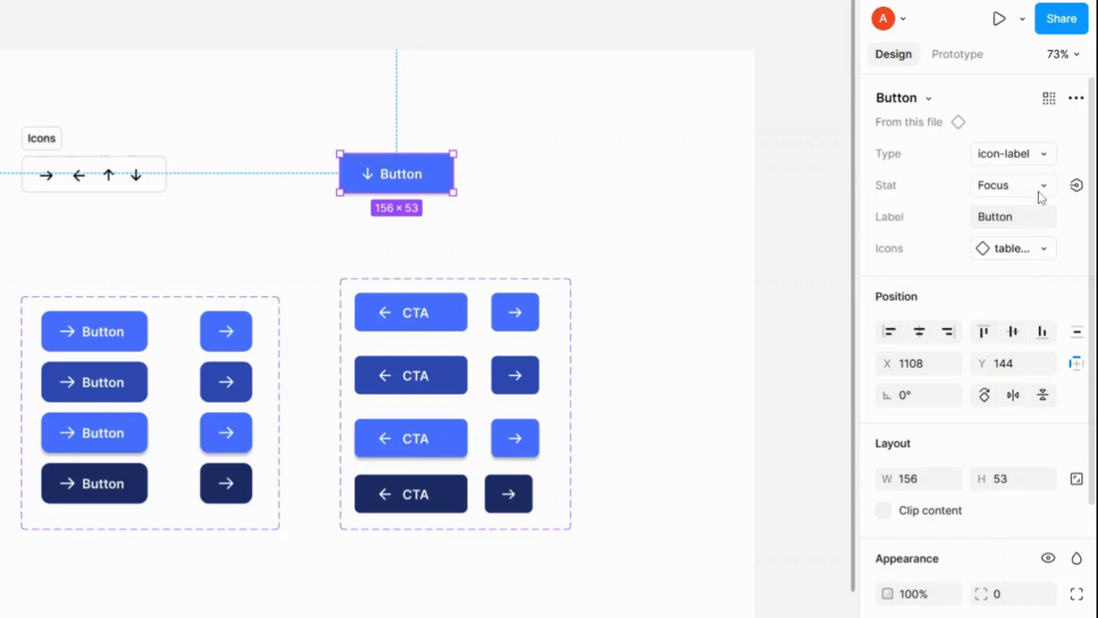
Step: Preview the Button instance in the Press state and return its Stat to Default
left_click(1041, 191)
left_click(1022, 210)
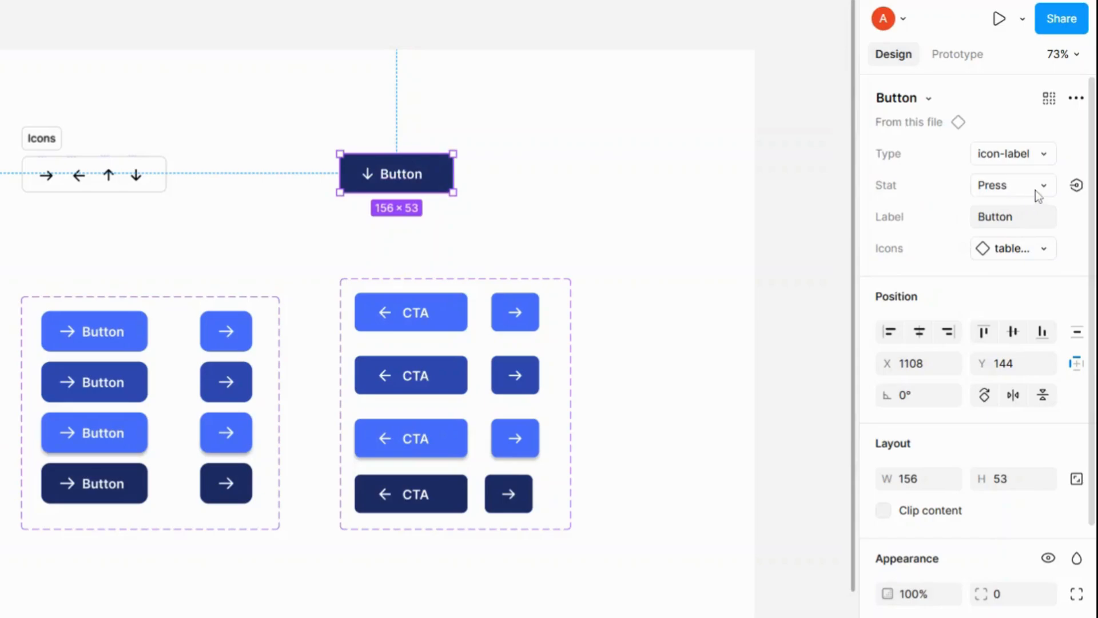
left_click(1039, 185)
left_click(945, 119)
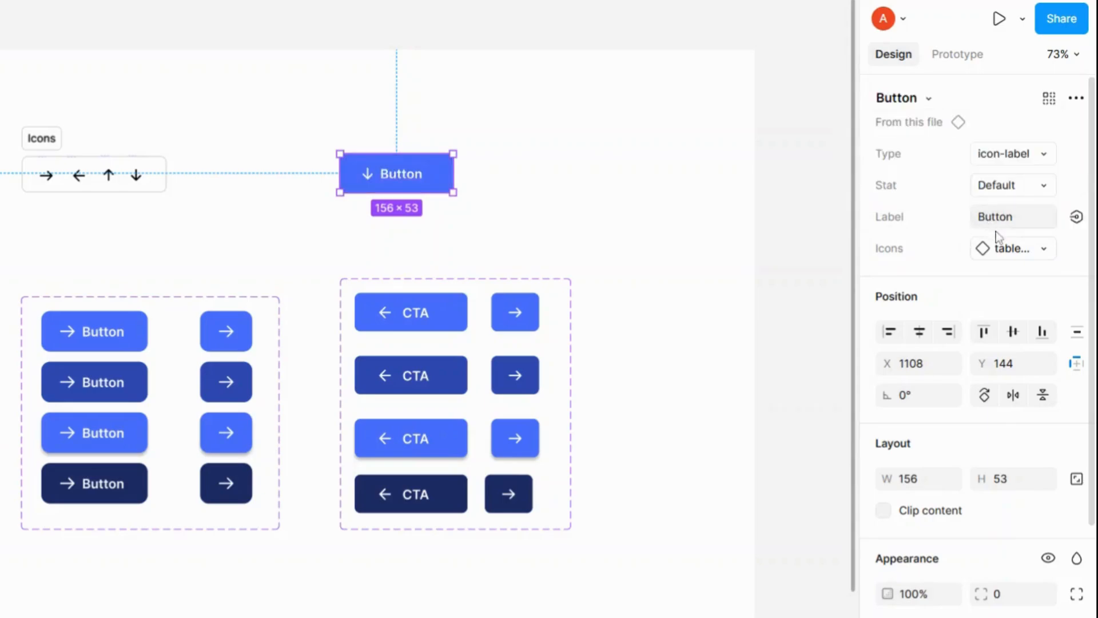
Step: Change the Button instance's label text to Text
left_click(1002, 218)
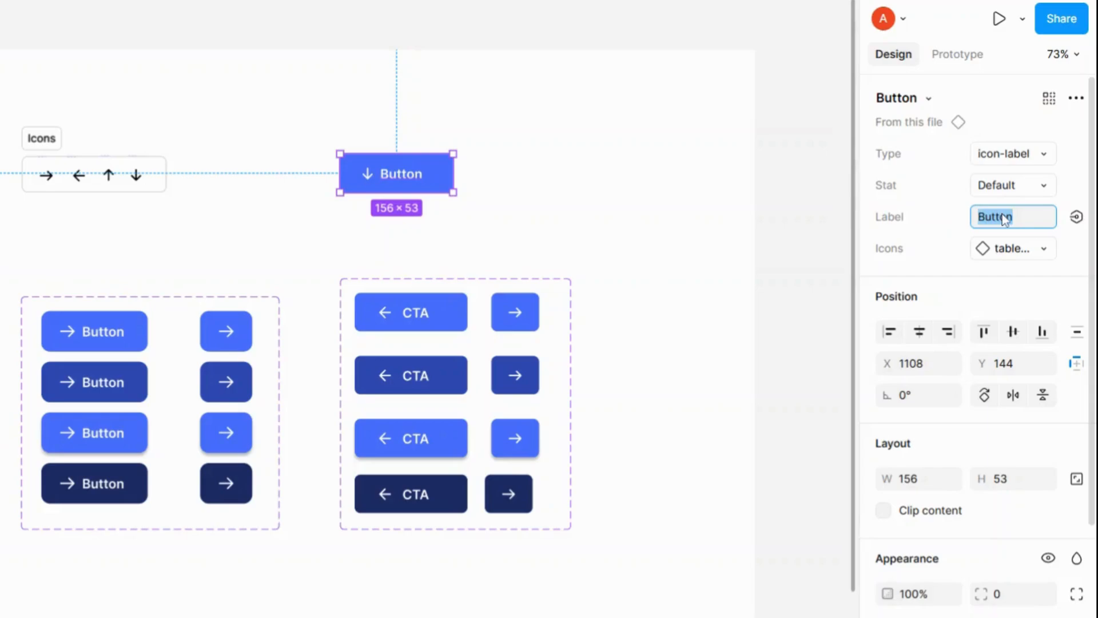
type("Text")
key("Return")
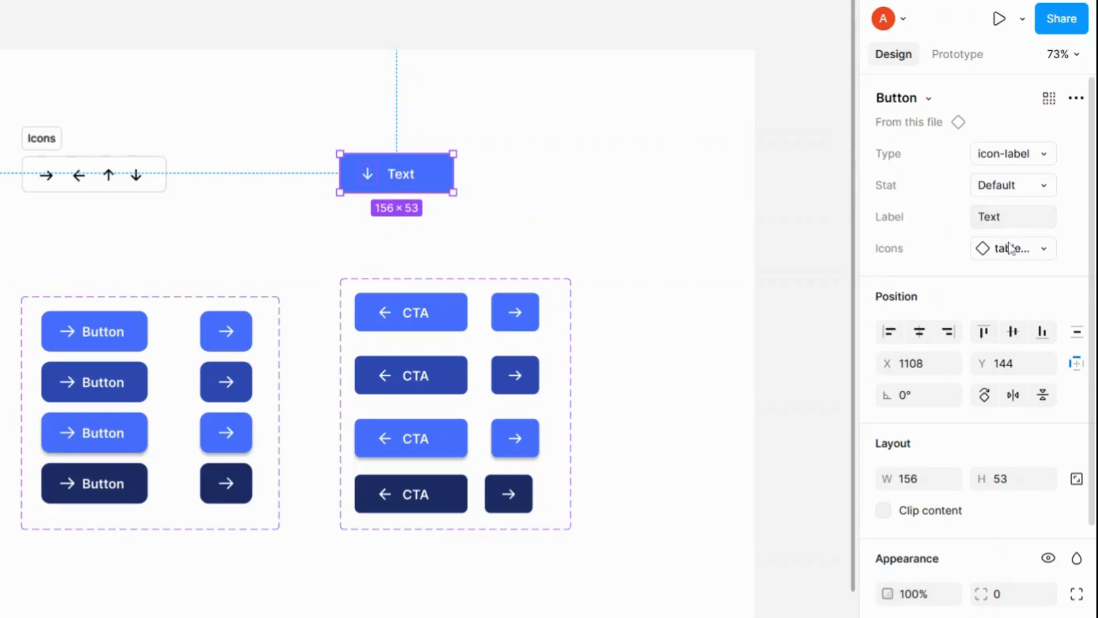
Step: Swap the instance's icon through the Icons property, trying tabler:arrow-up and settling on line-md:arrow-left
left_click(1046, 250)
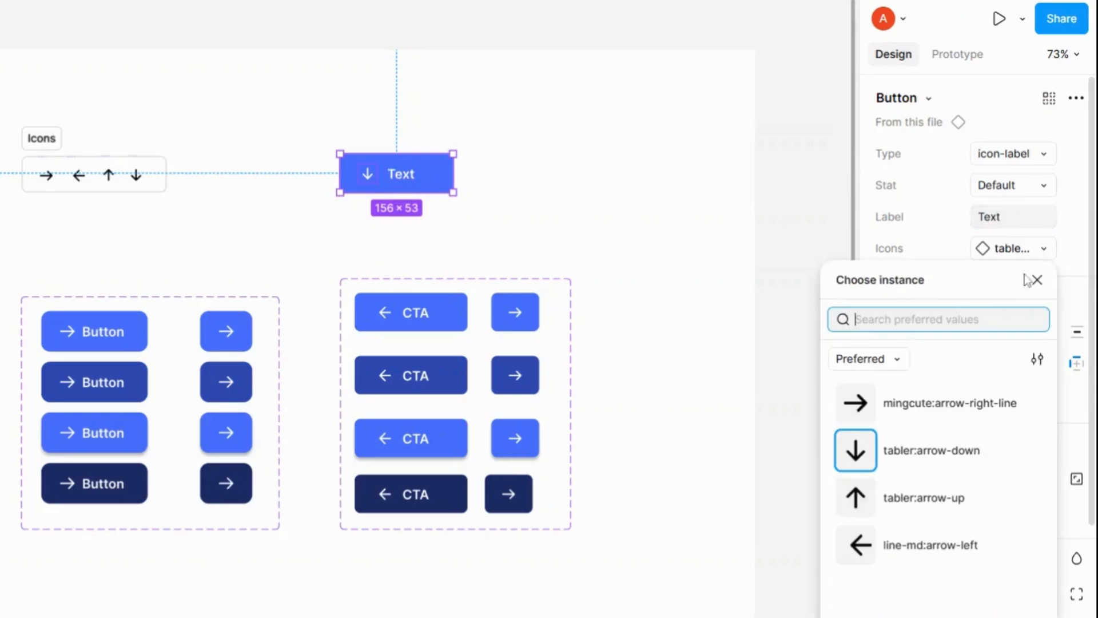
left_click(926, 509)
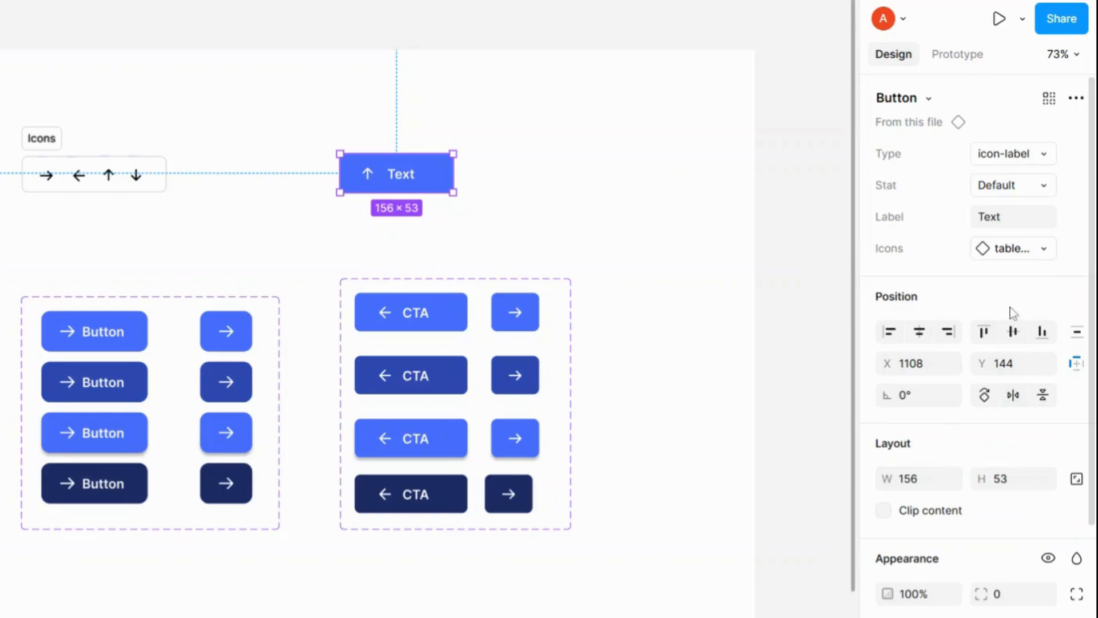
left_click(1044, 250)
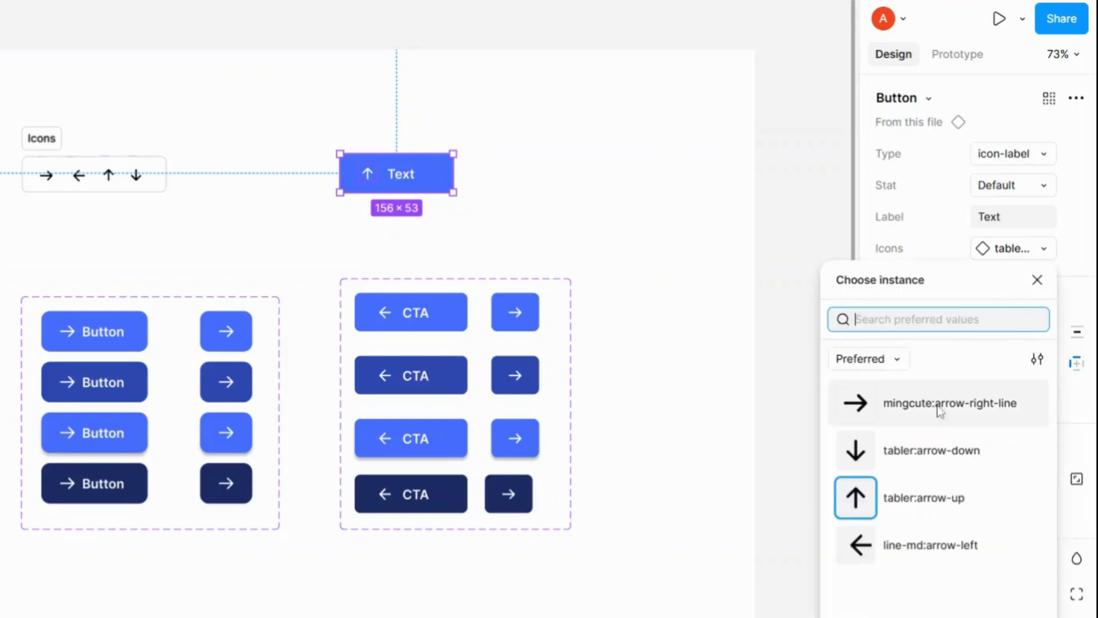
left_click(890, 541)
Step: Recolour the instance's black selection colour to fff, then deselect it
scroll(973, 549, "down", 5)
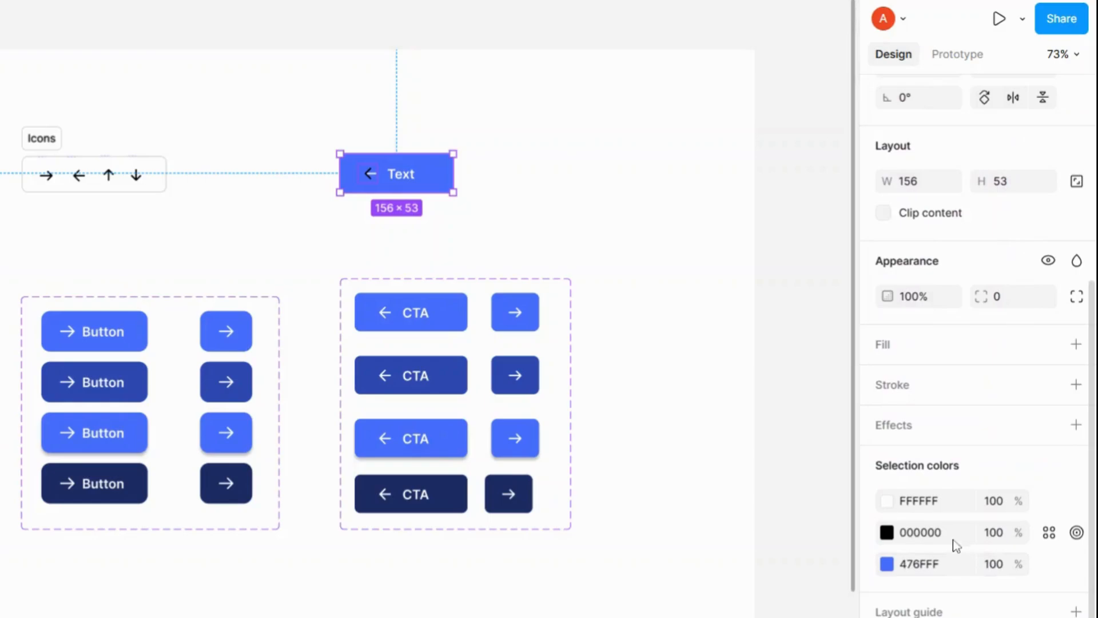
left_click(944, 535)
type("fff")
key("Return")
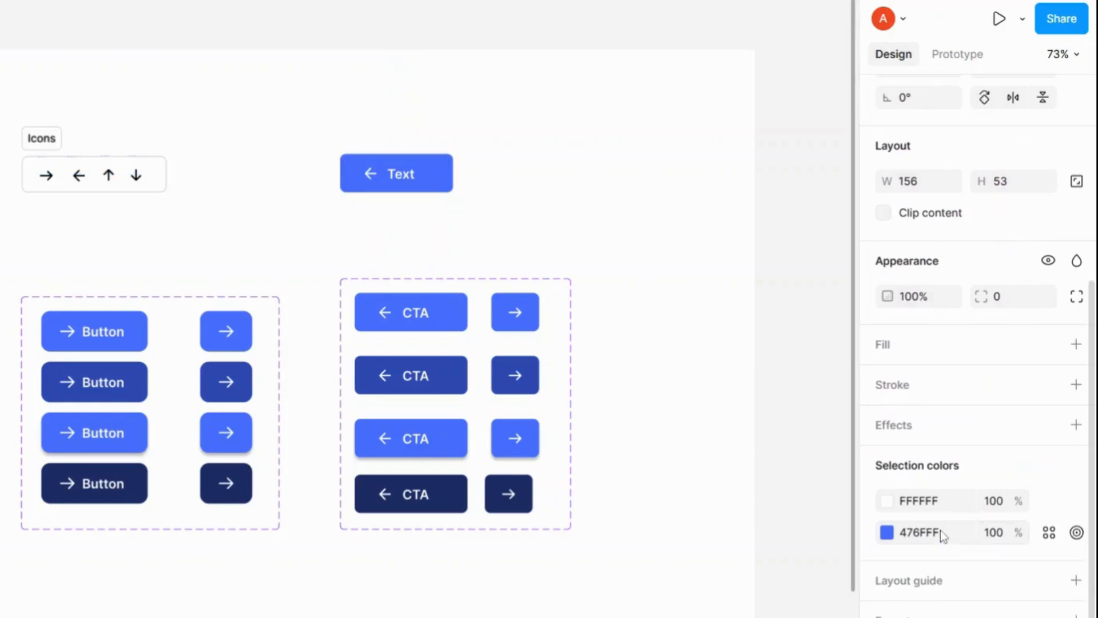
left_click(649, 337)
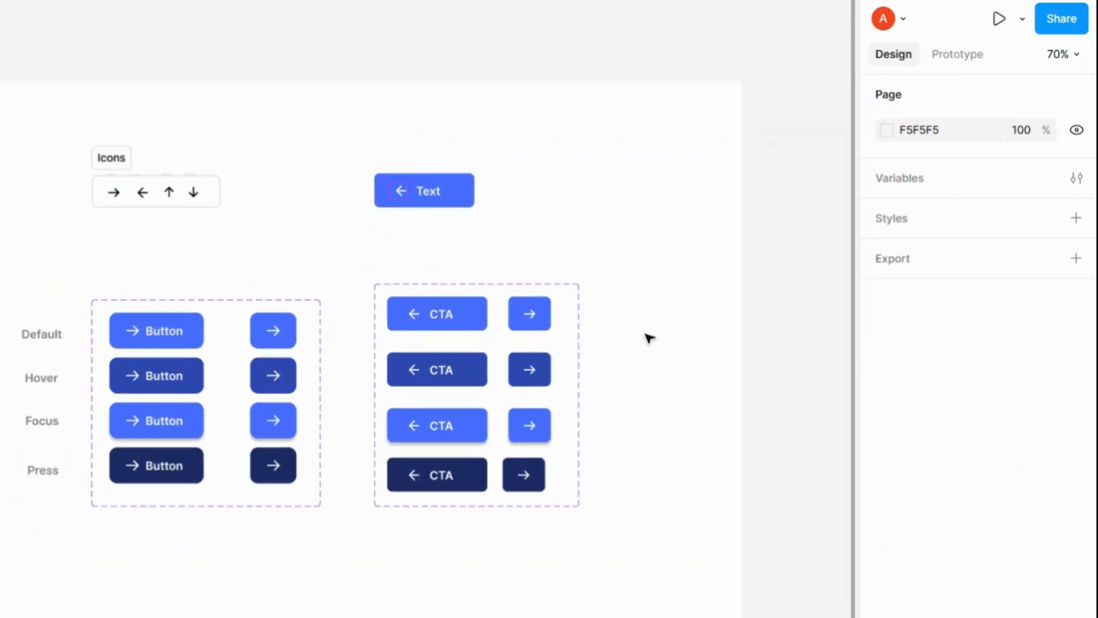
scroll(649, 337, "down", 2)
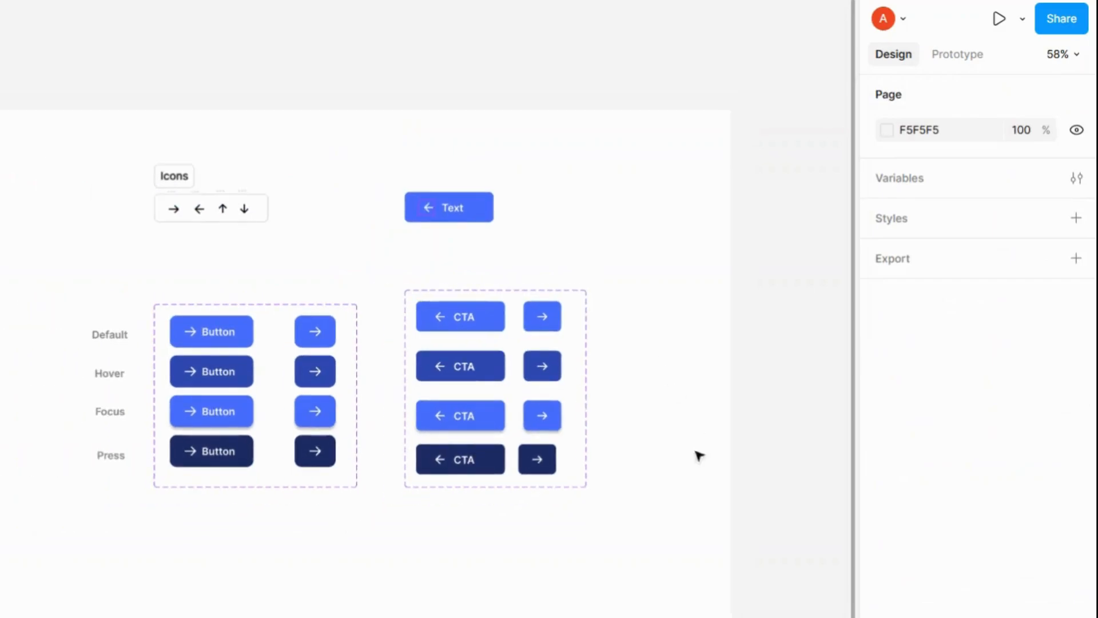